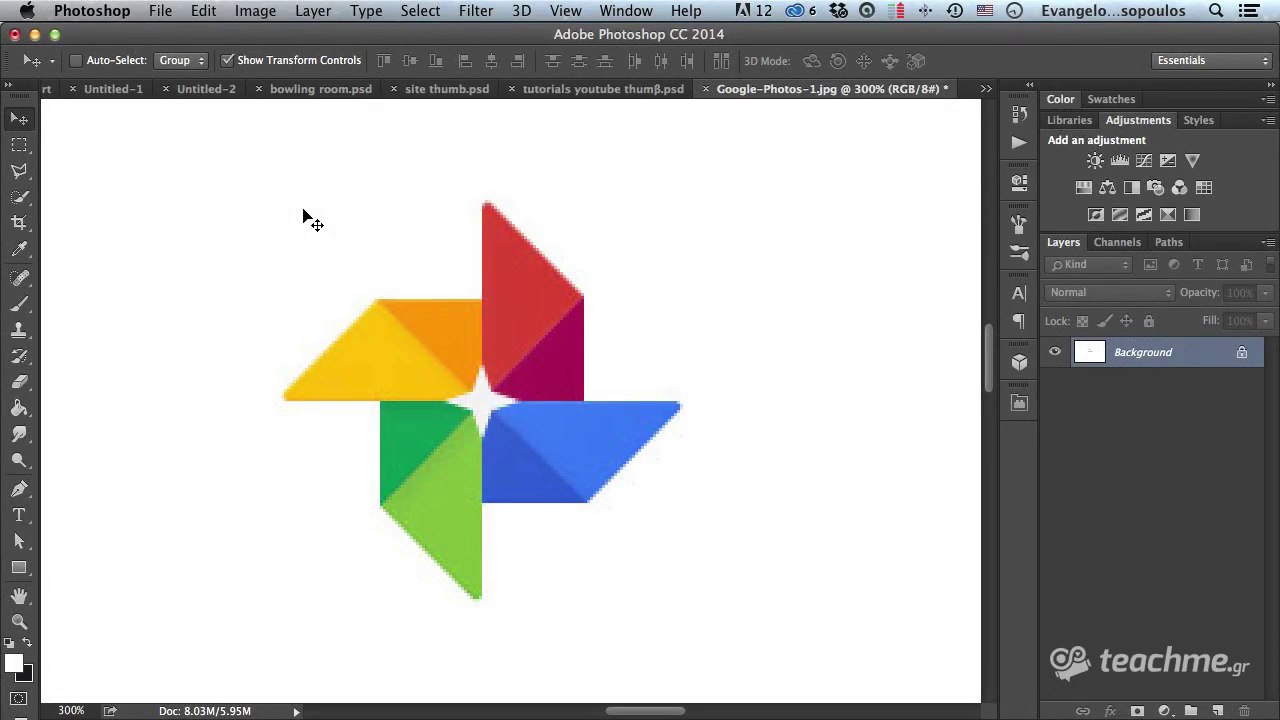
Zoom in on the pinwheel and select the Rectangle tool in vector Shape mode.
key(ctrl+space)
alt+click(368, 256)
alt+click(368, 256)
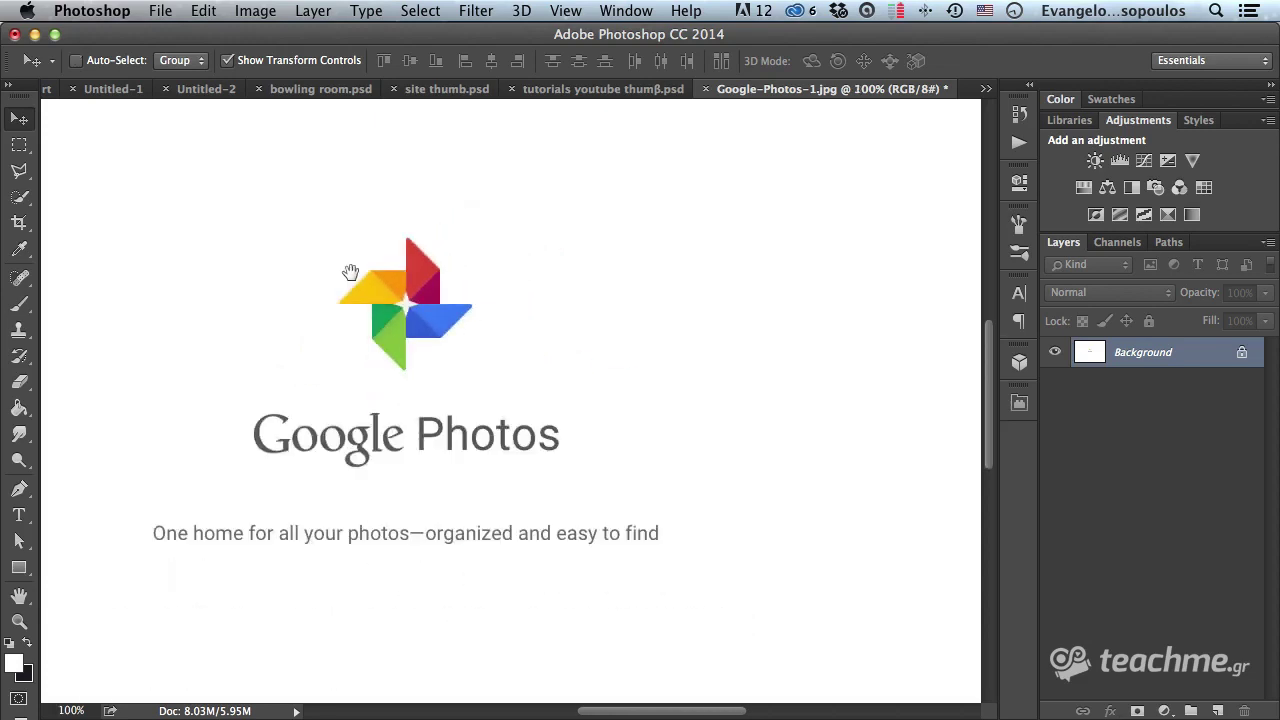
scroll(380, 280, left, 5)
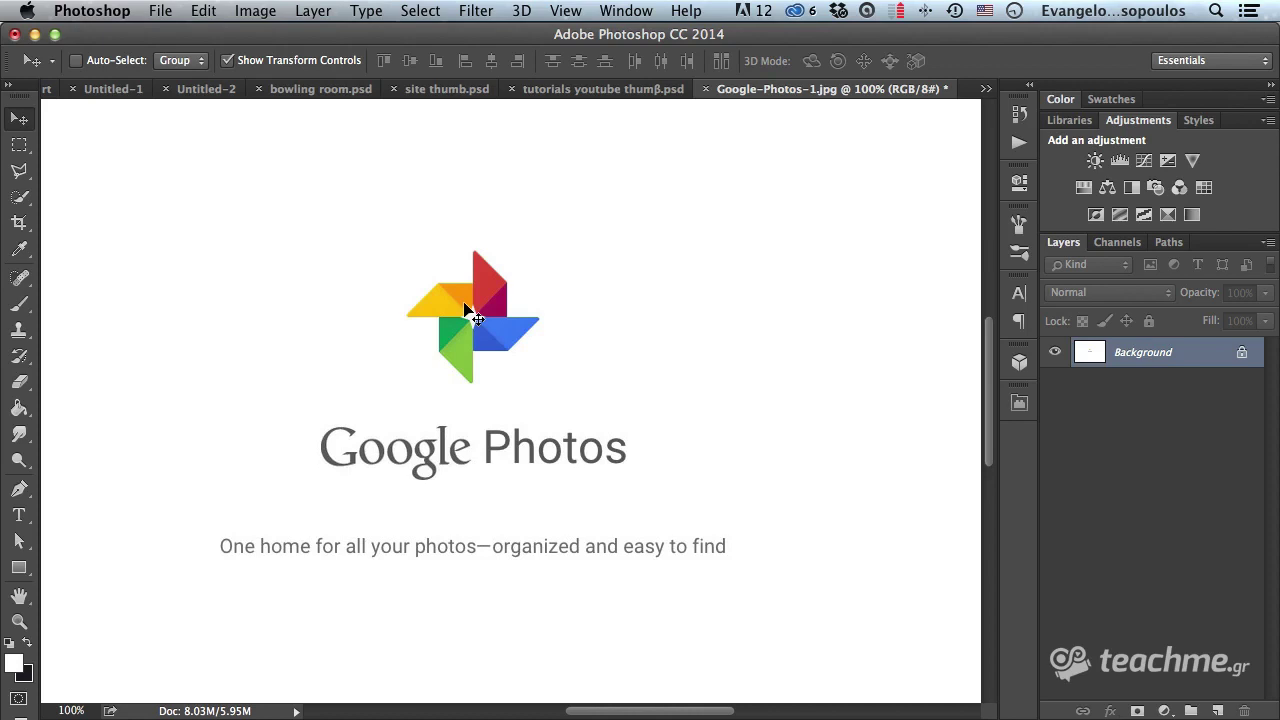
click(465, 312)
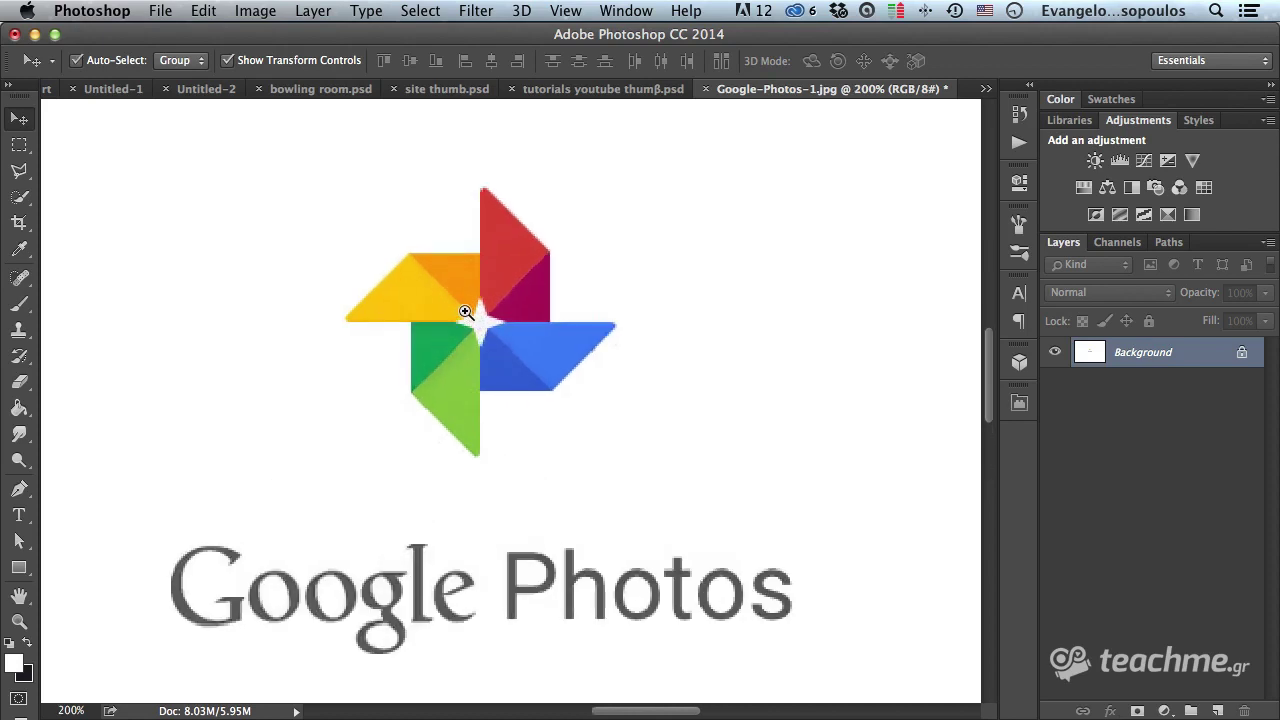
click(465, 312)
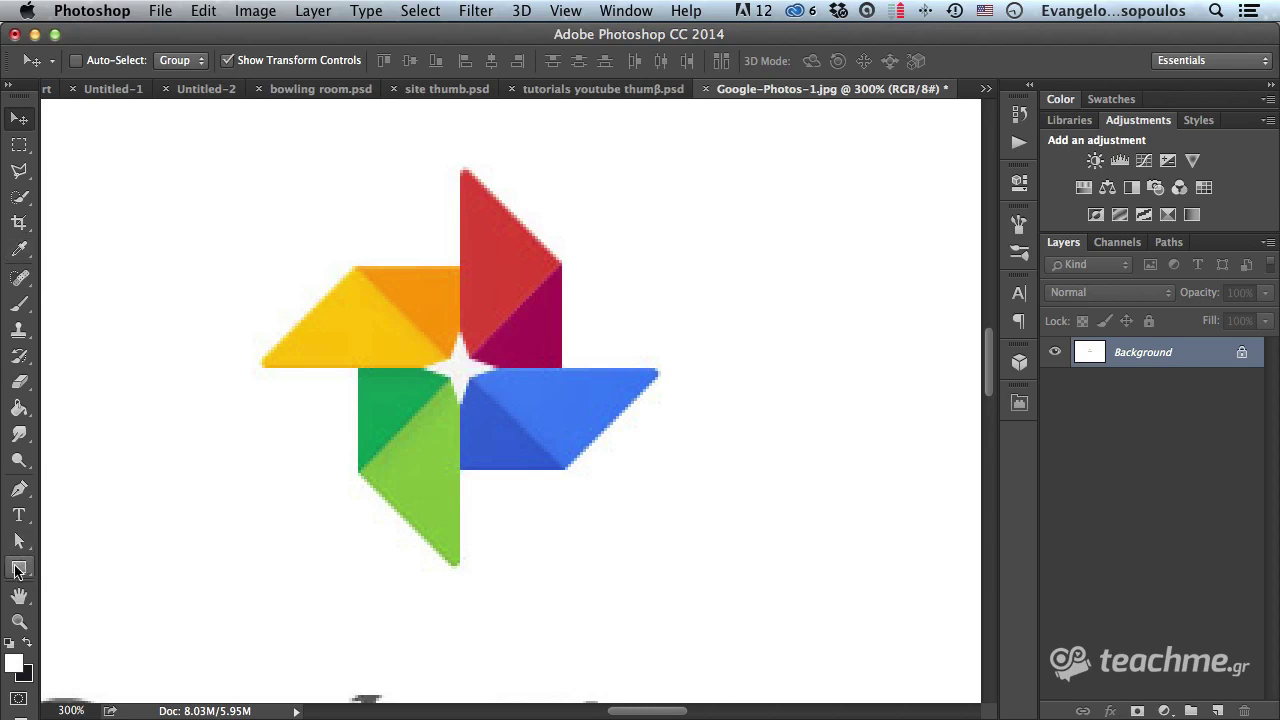
click(18, 568)
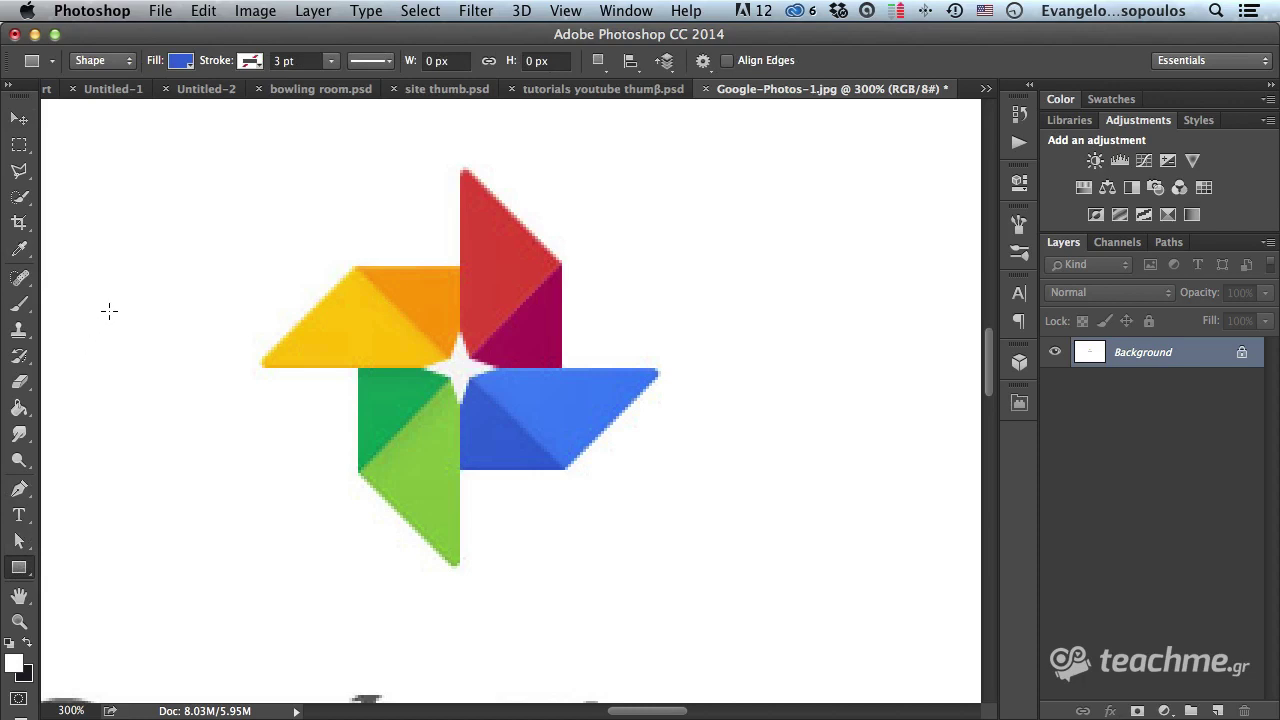
click(90, 61)
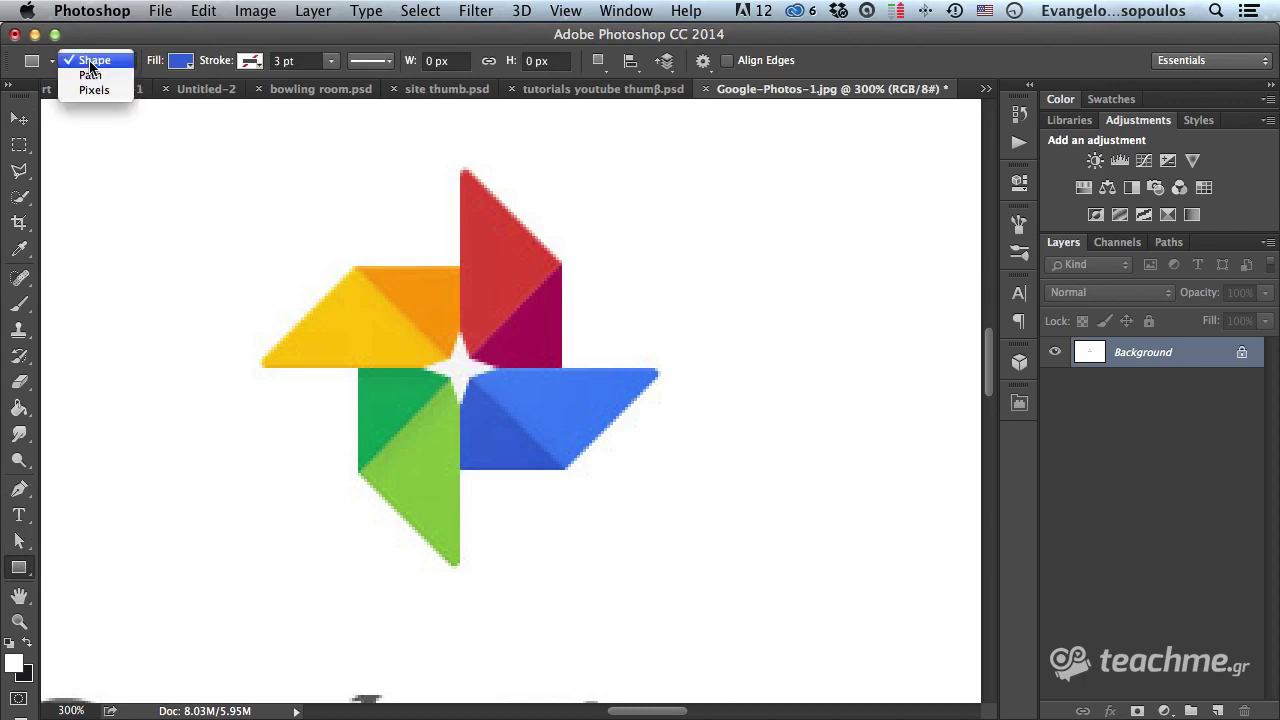
click(91, 62)
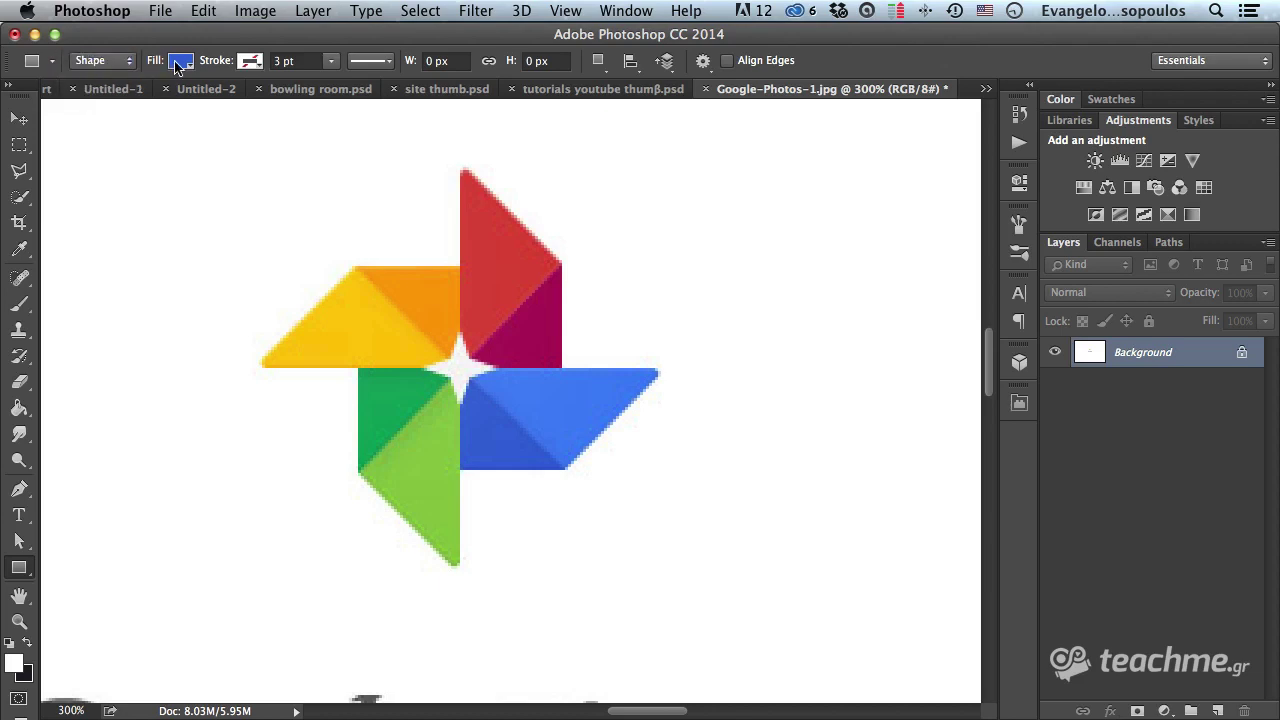
Set the shape fill to blue 4385f6, sampled from the pinwheel's blue blade.
click(178, 62)
click(275, 100)
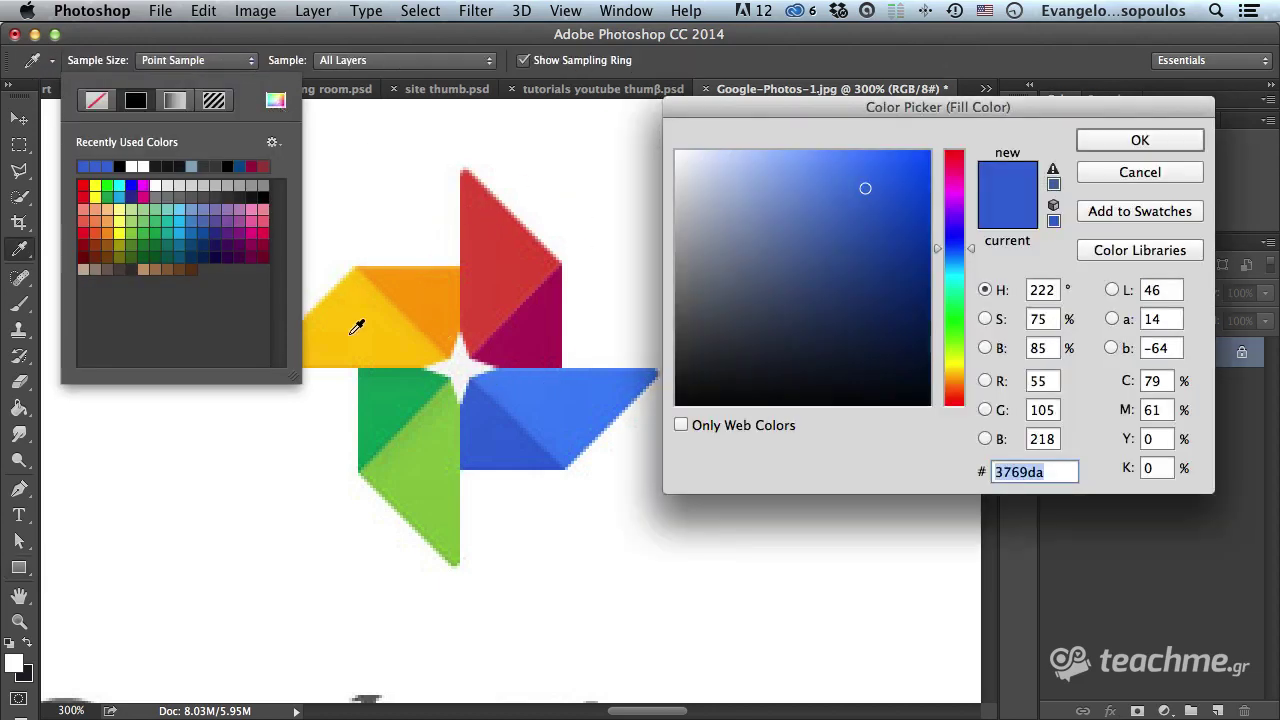
click(562, 389)
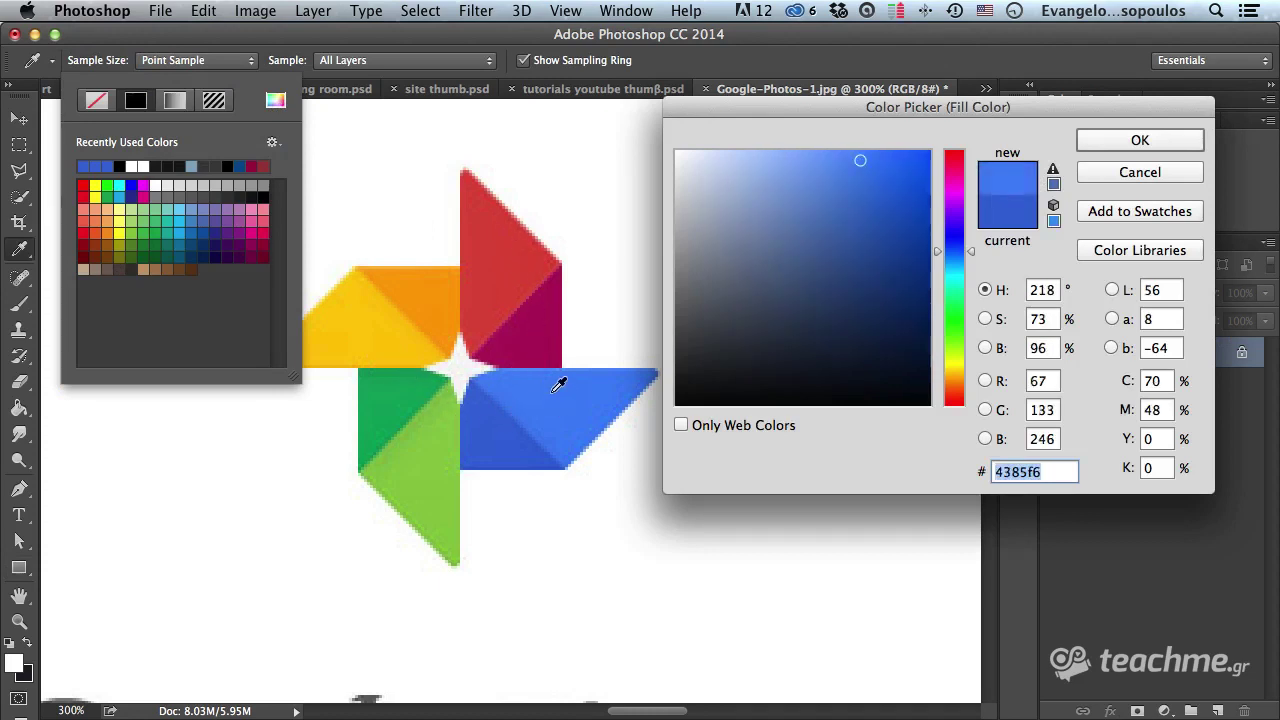
click(1140, 140)
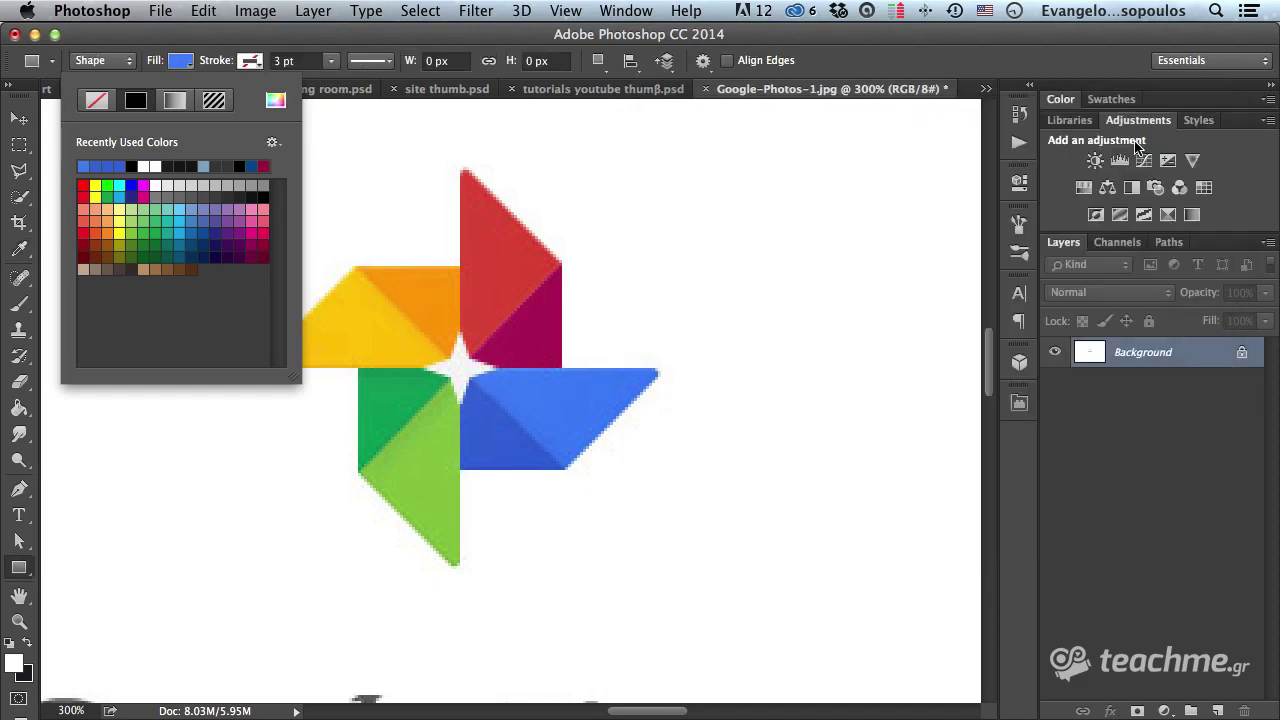
click(435, 38)
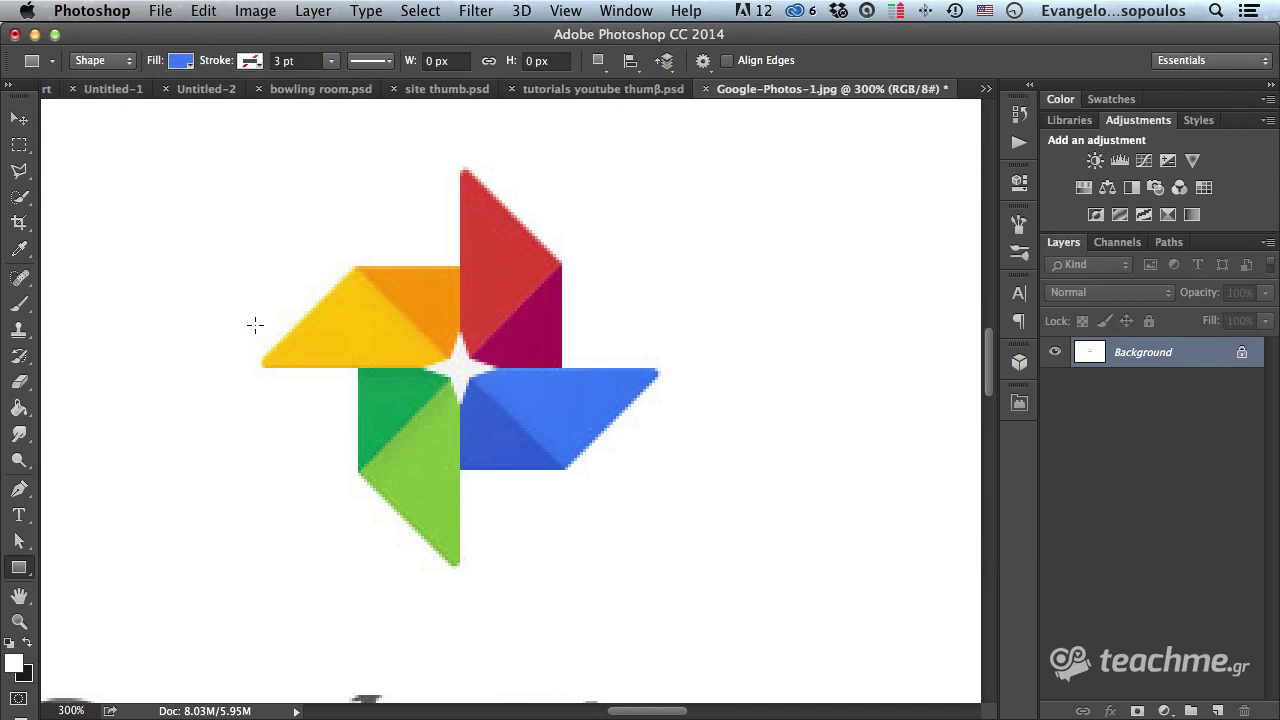
Show rulers and drag horizontal and vertical guides through the pinwheel centre.
key(ctrl+r)
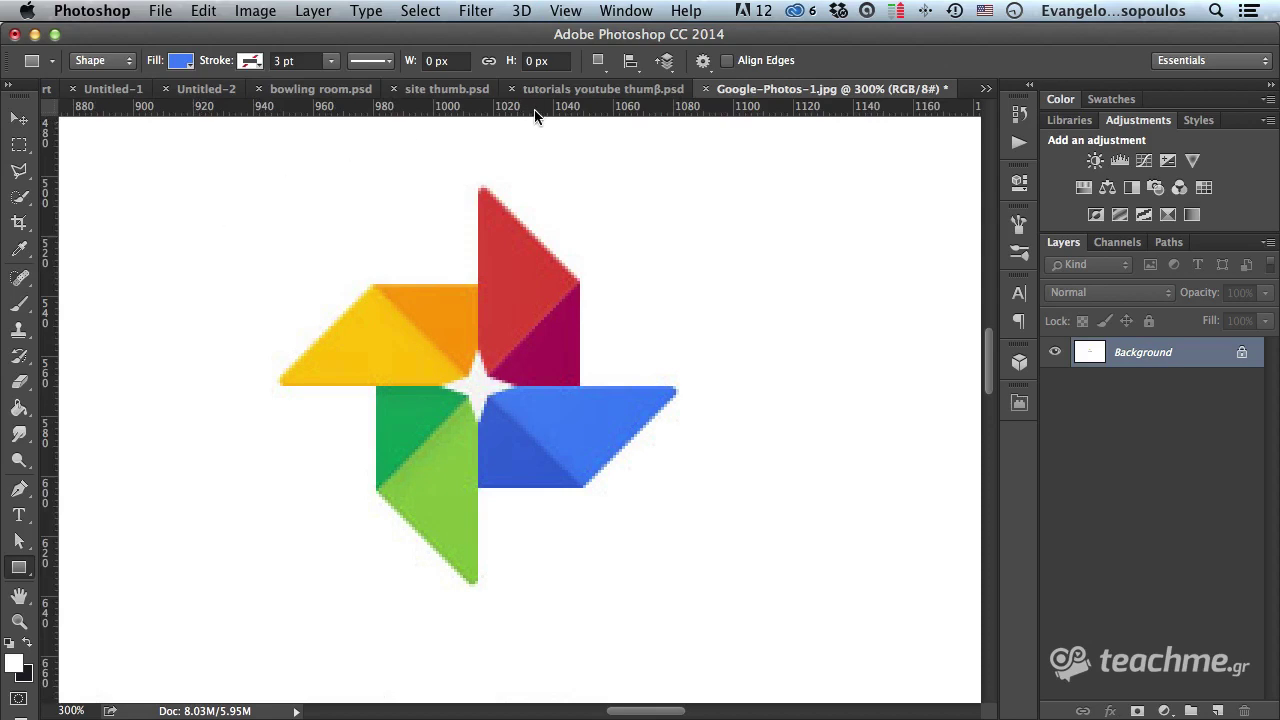
drag(535, 115, 553, 386)
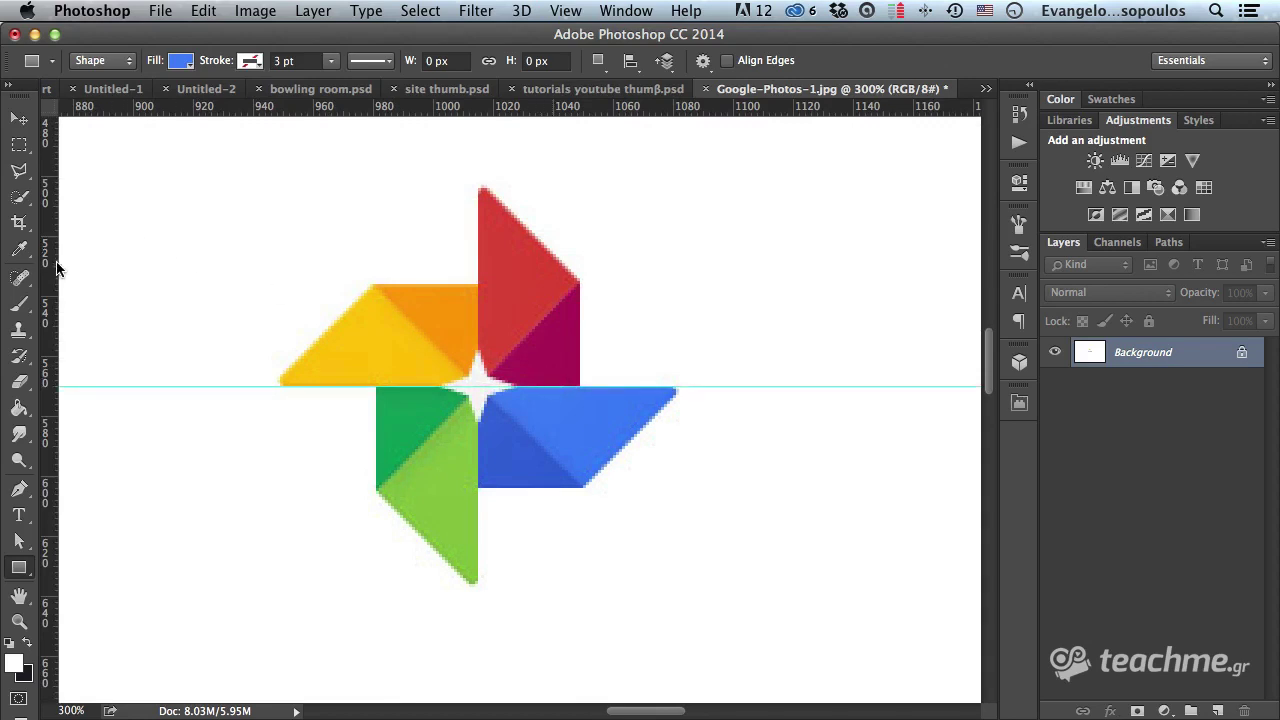
drag(52, 262, 479, 293)
scroll(479, 353, up, 1)
scroll(479, 353, up, 2)
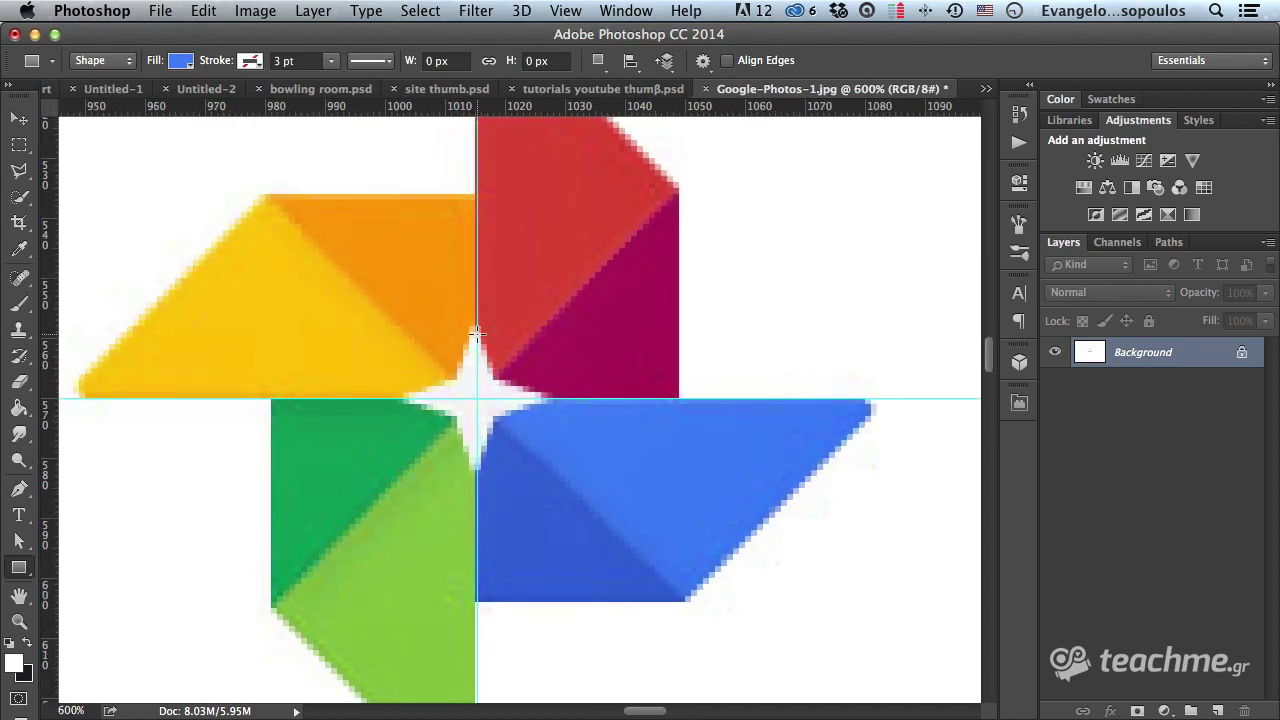
Fine-tune the vertical guide to X 1015.0 px with the Move tool.
click(19, 118)
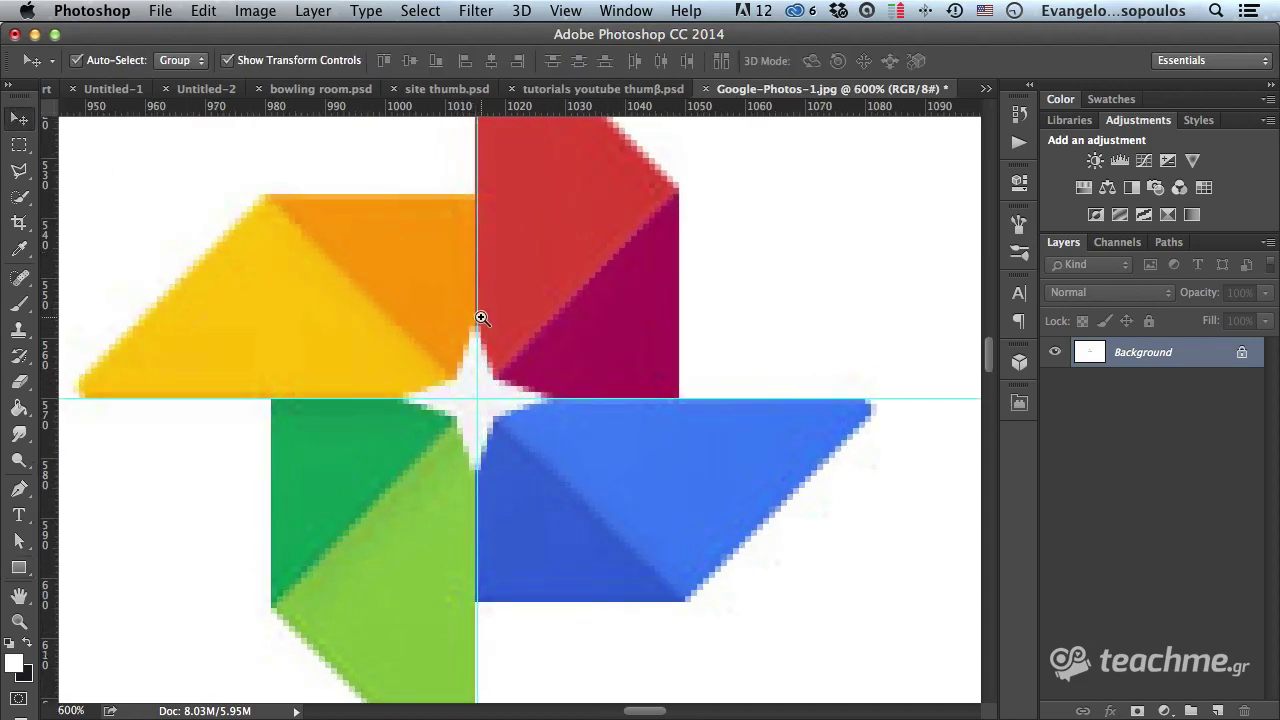
scroll(480, 320, up, 2)
scroll(480, 320, up, 2)
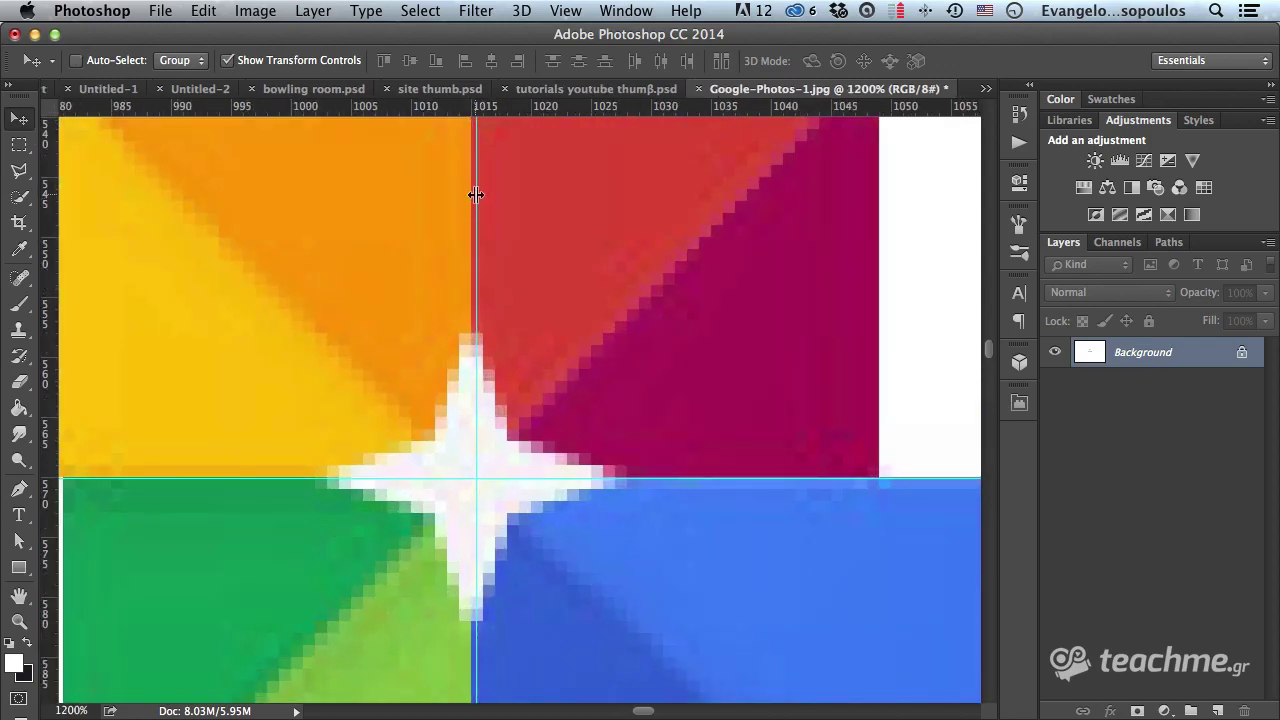
drag(475, 198, 470, 200)
scroll(489, 240, up, 3)
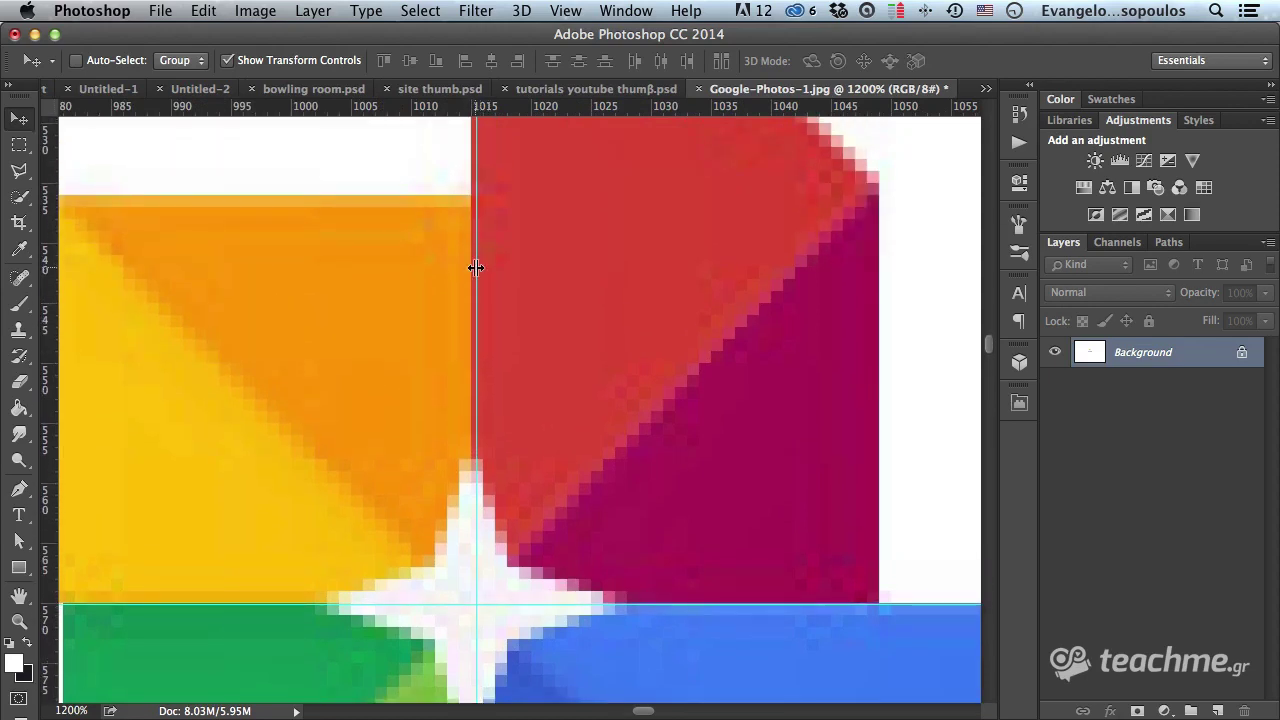
drag(475, 267, 471, 267)
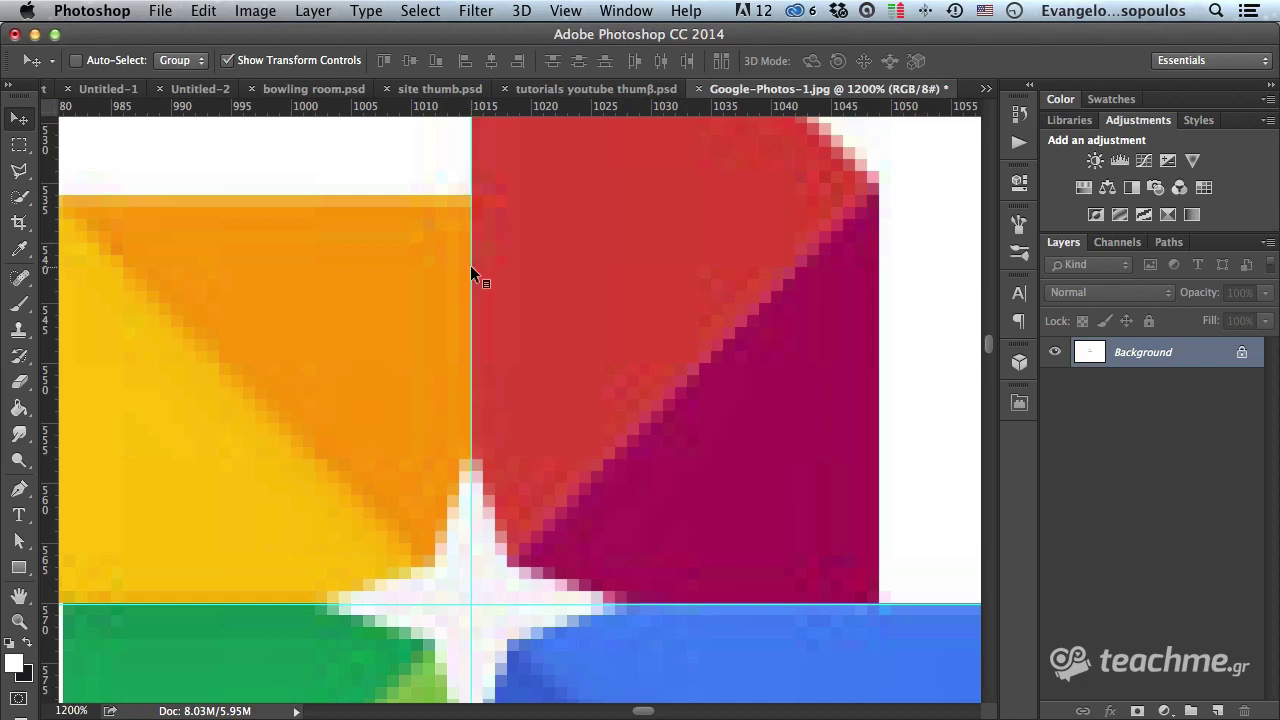
alt+click(437, 344)
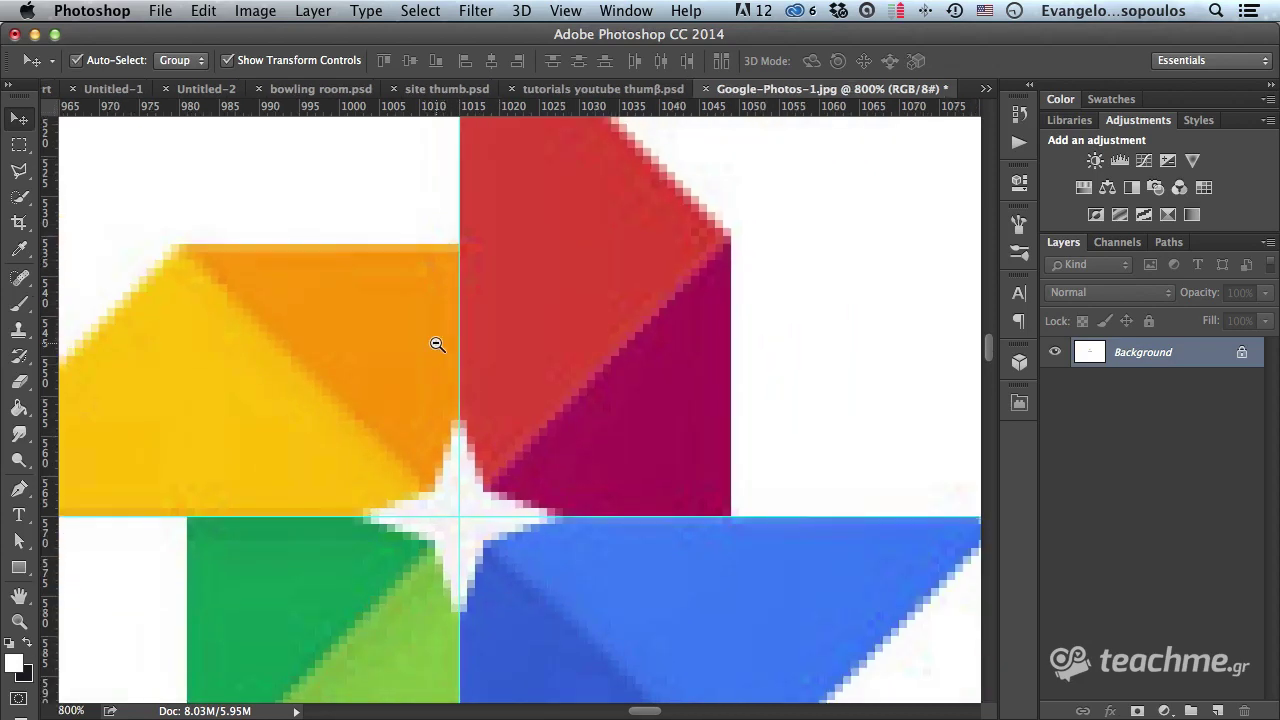
alt+click(432, 345)
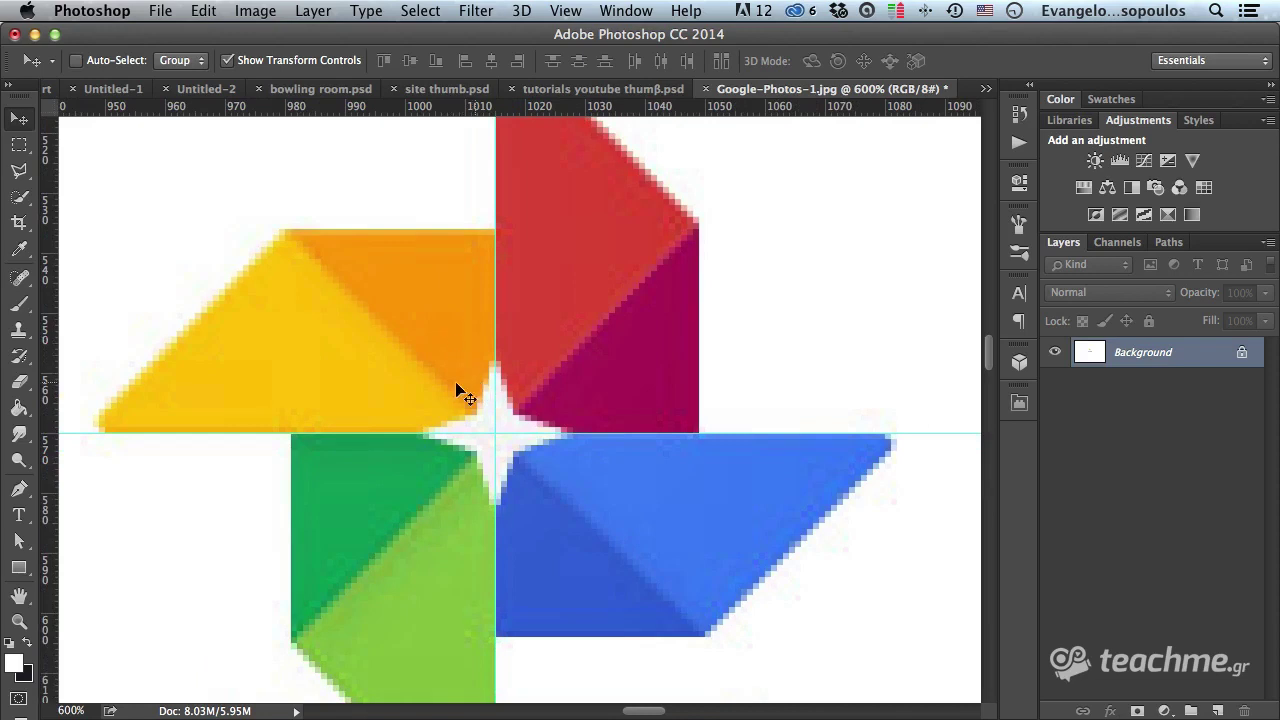
key(ctrl+alt+space)
ctrl+alt+click(478, 376)
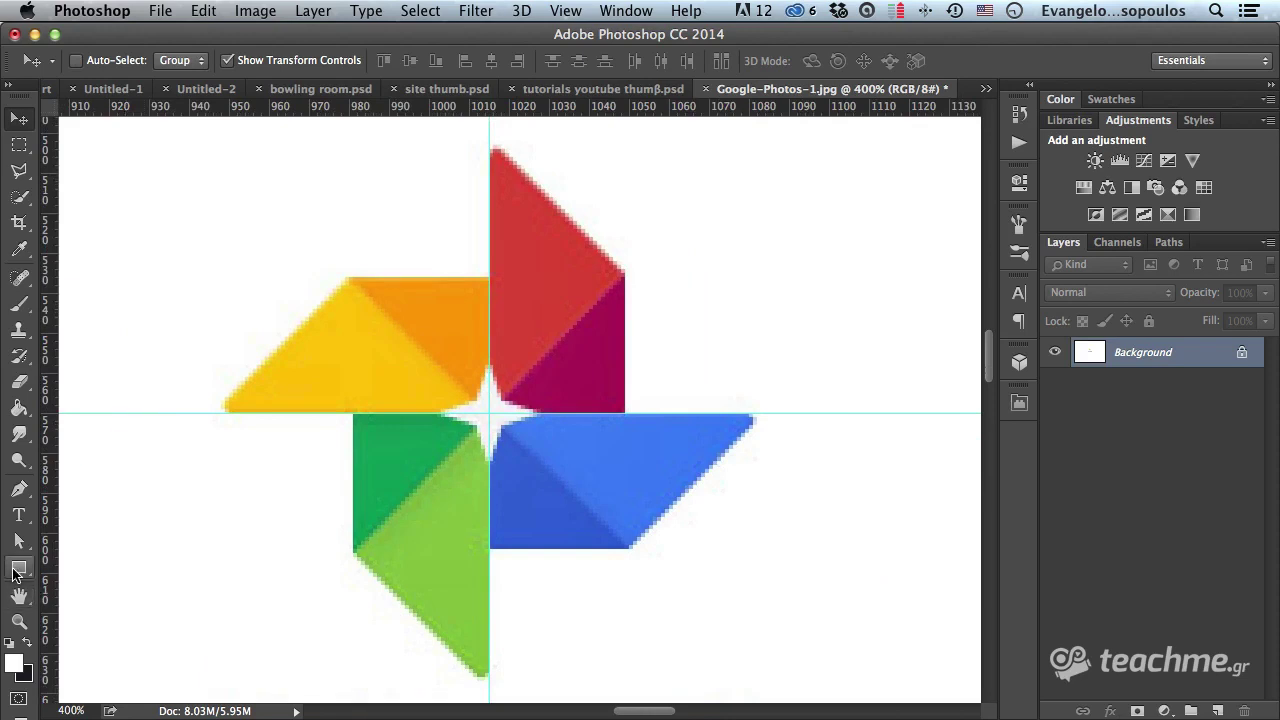
Draw a blue rectangle over the yellow-orange blade and lower its opacity to 62%.
click(18, 569)
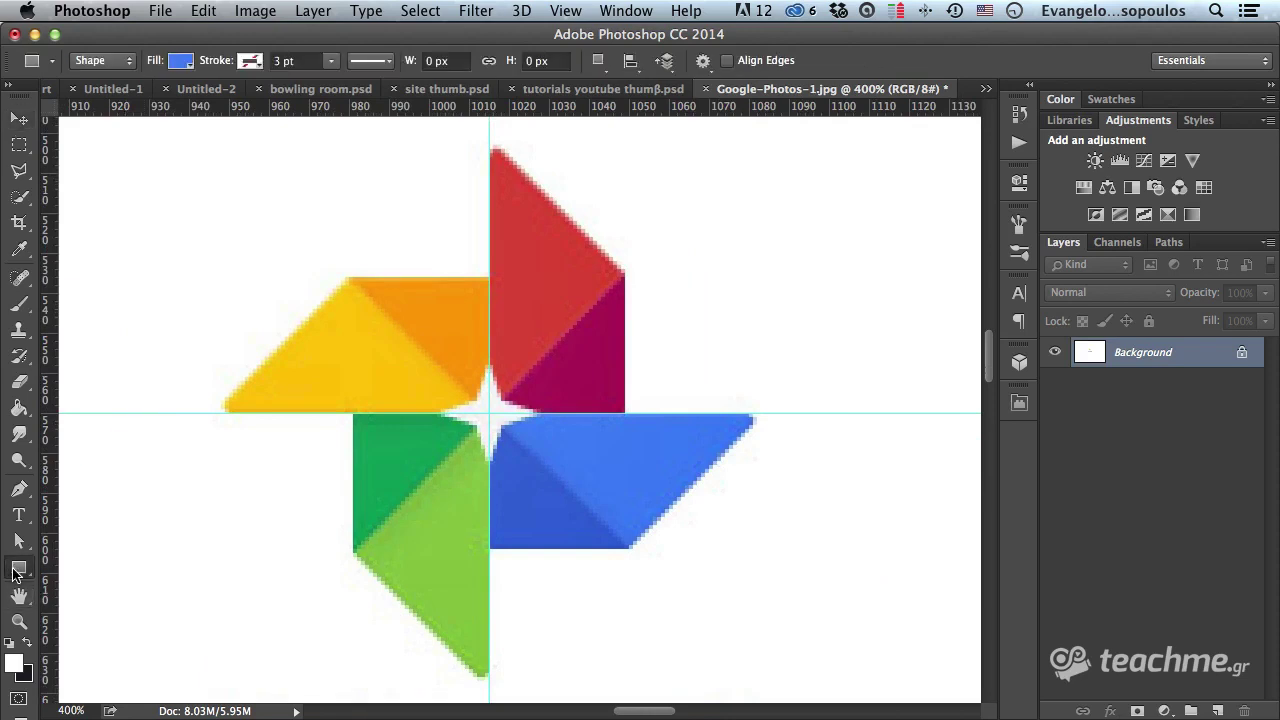
ctrl+click(411, 345)
mouse_move(177, 434)
mouse_down()
mouse_move(396, 256)
mouse_move(482, 266)
mouse_up()
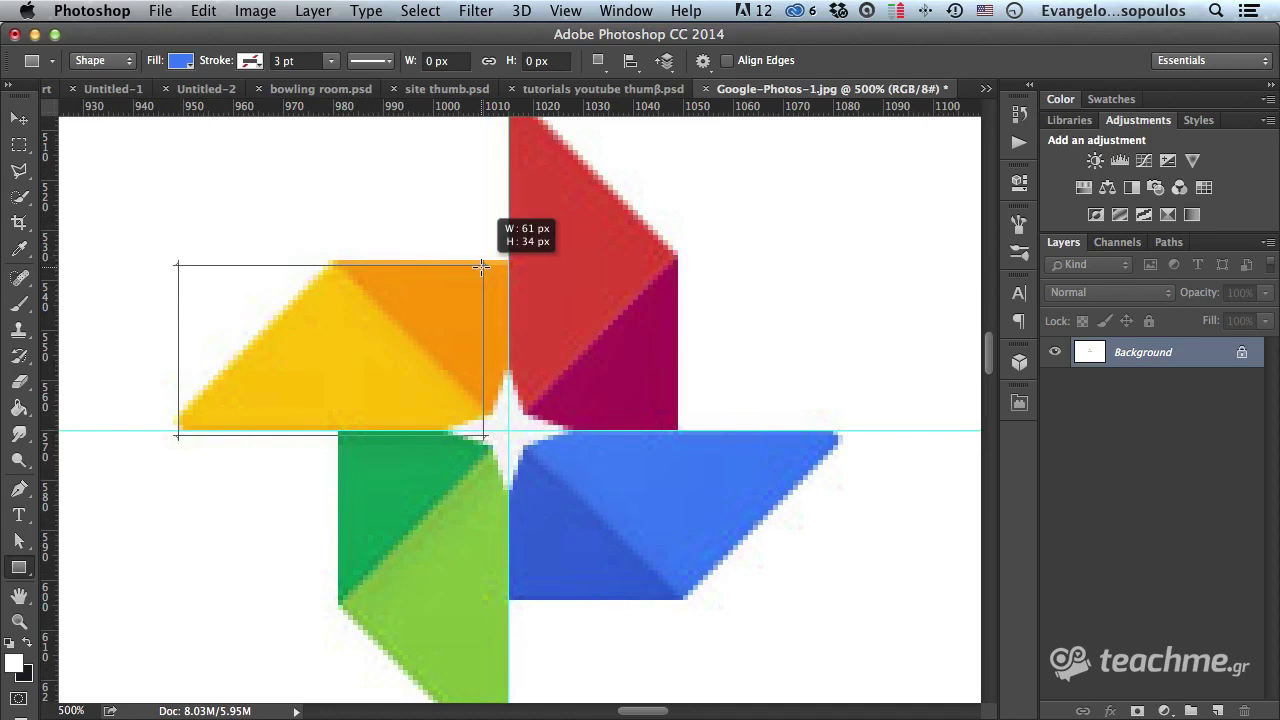
drag(482, 266, 482, 266)
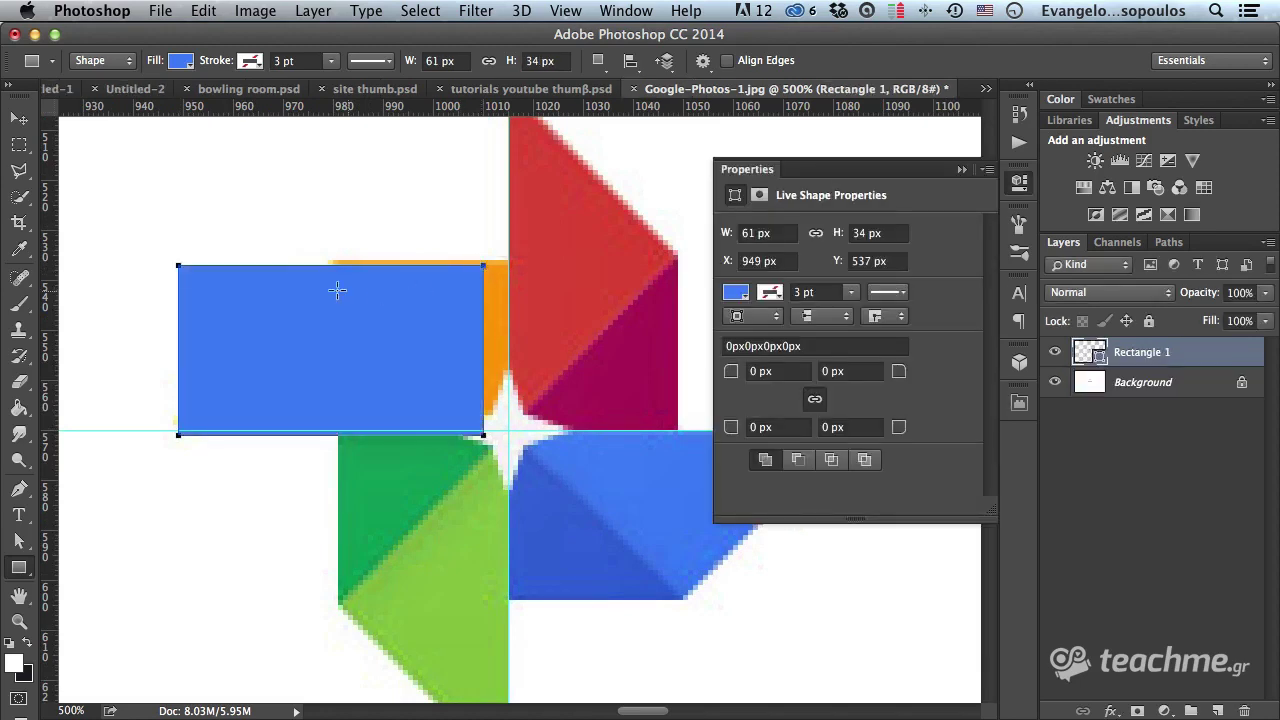
scroll(453, 206, right, 1)
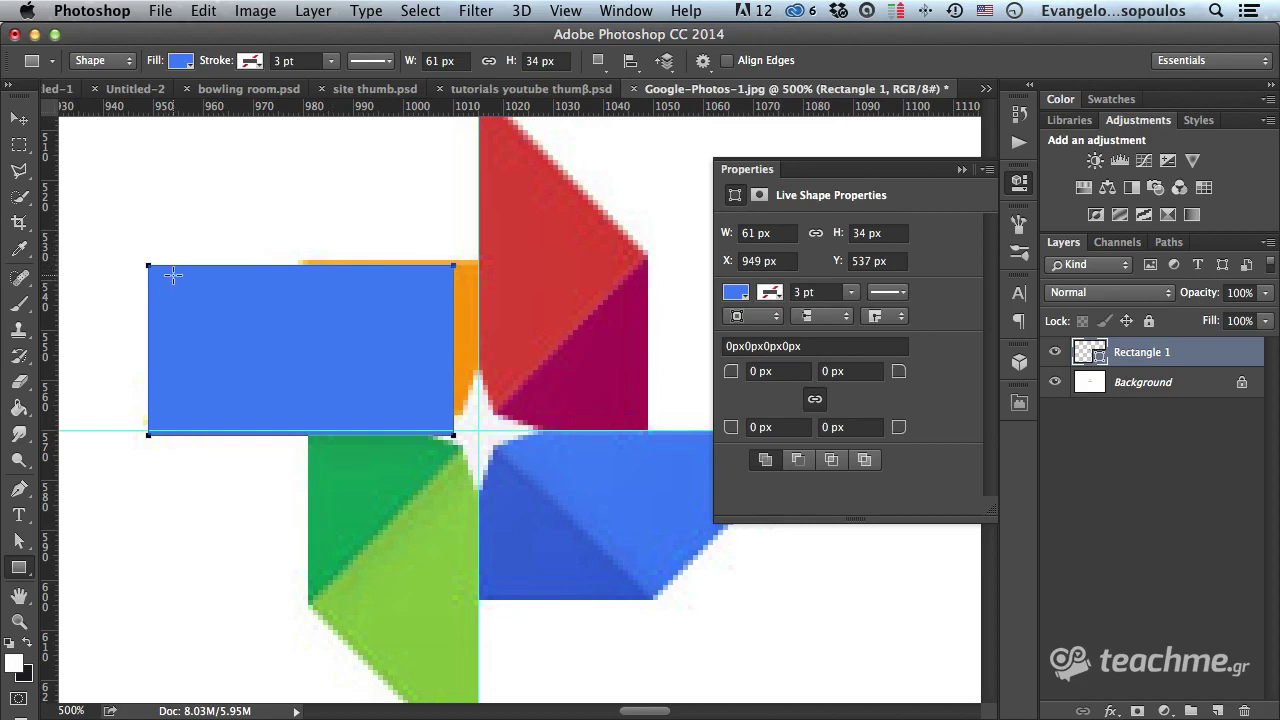
drag(1198, 297, 1155, 300)
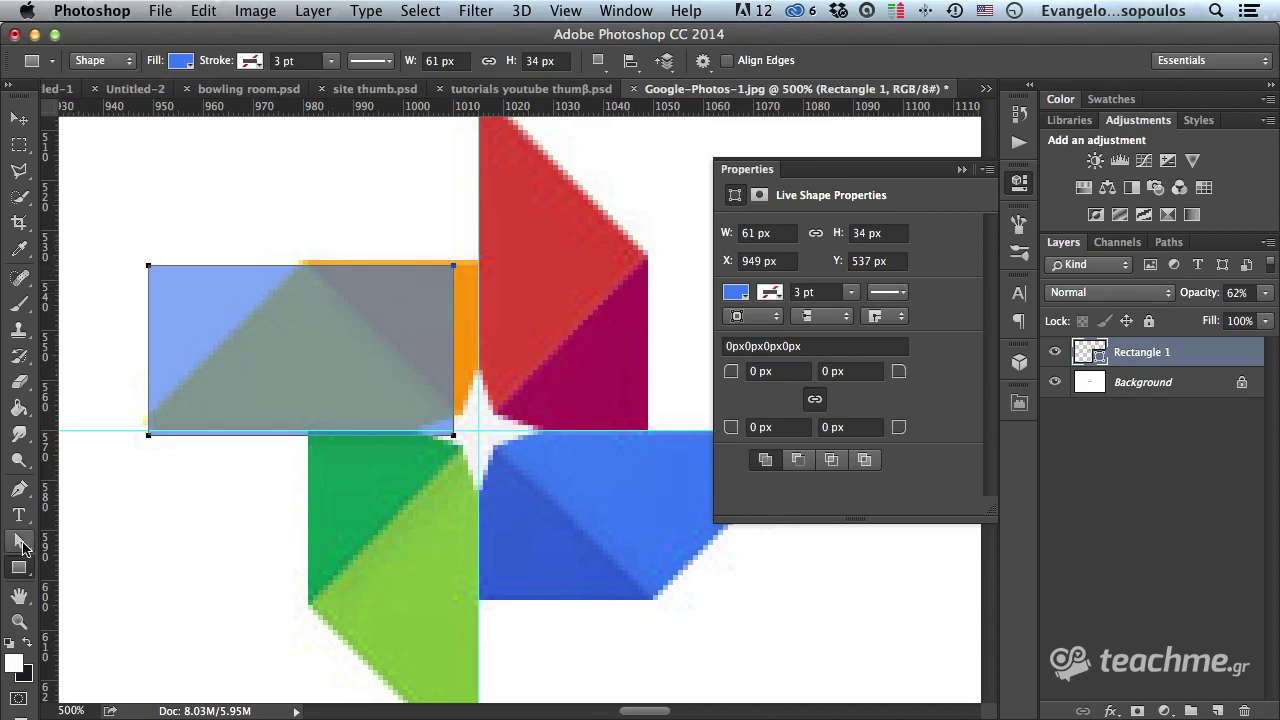
Slide the rectangle's top-left anchor right along the top edge onto the blade's slant.
click(19, 541)
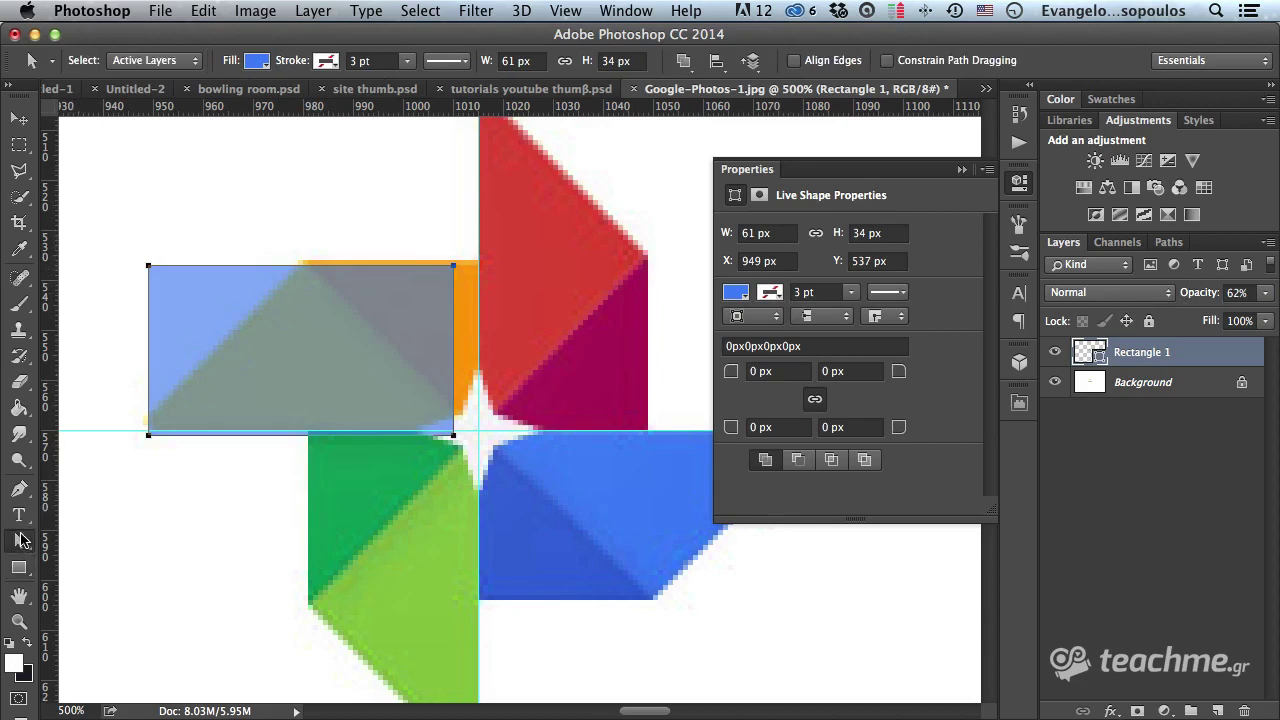
drag(110, 247, 157, 282)
drag(149, 267, 299, 267)
drag(299, 272, 302, 261)
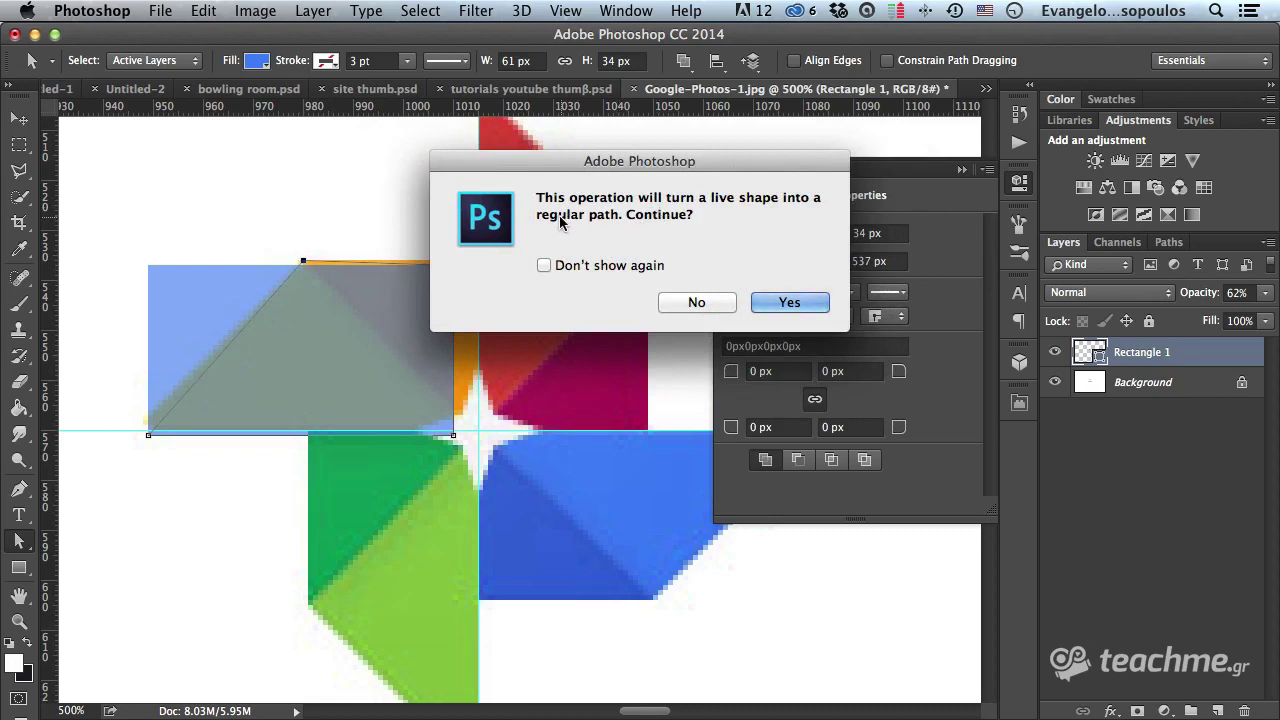
Convert the shape to a path, widen the top edge to about 75 px, and align the bottom-left corner.
click(787, 296)
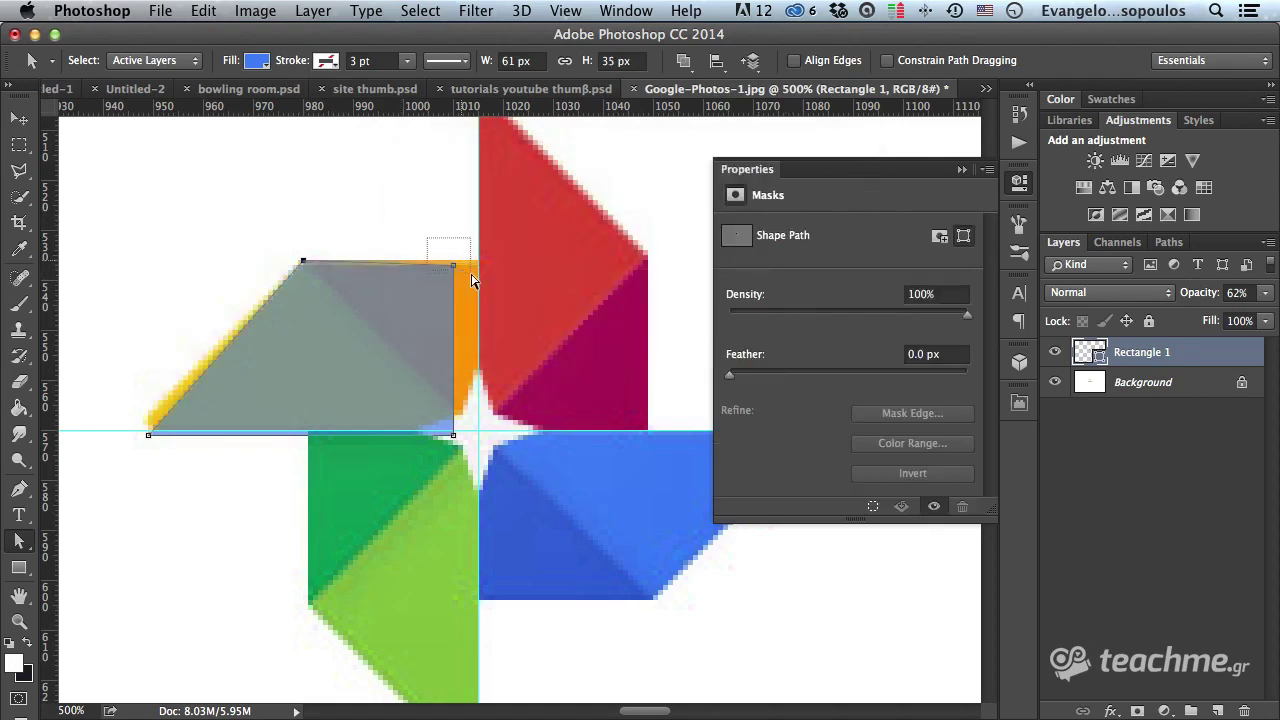
click(459, 263)
drag(459, 263, 516, 262)
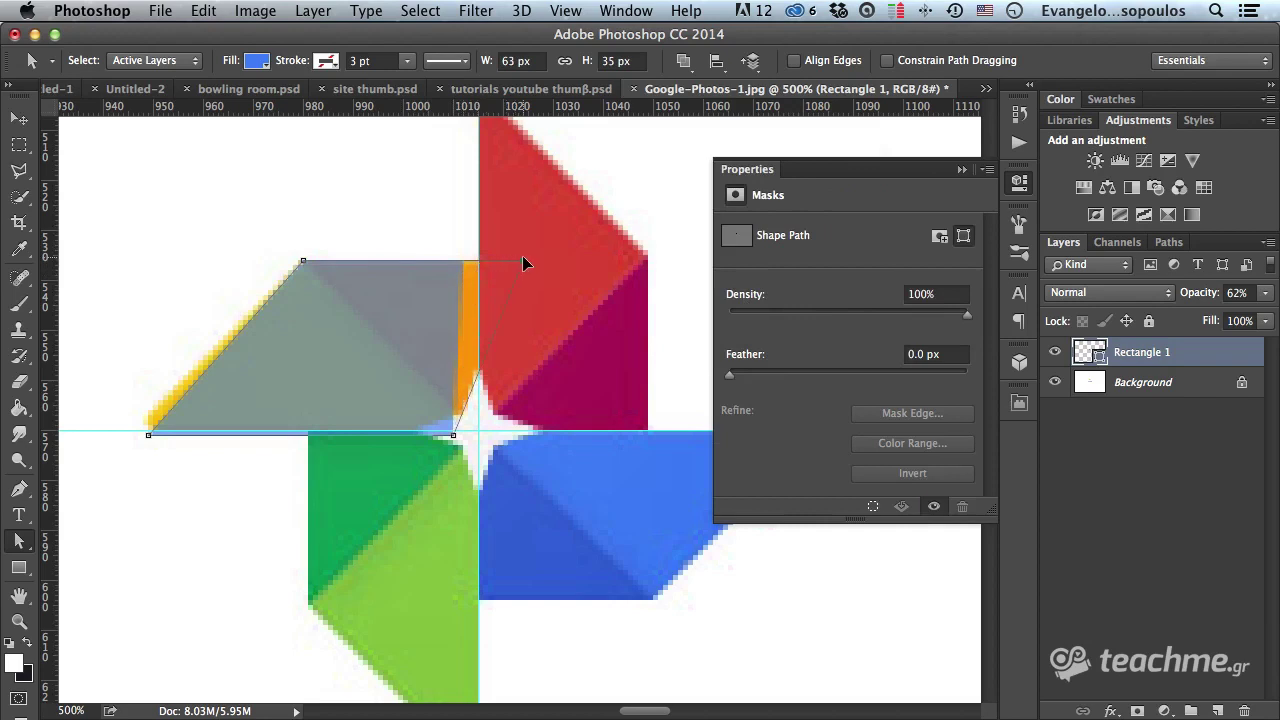
drag(522, 263, 521, 262)
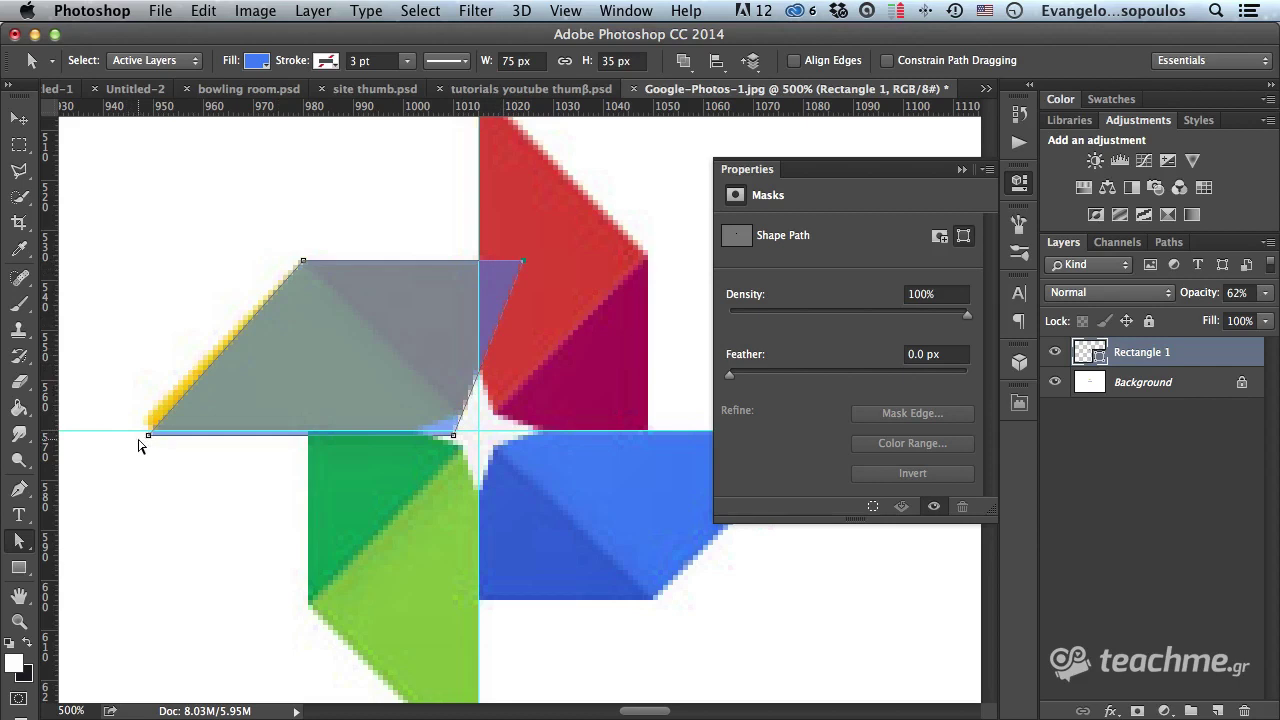
drag(148, 436, 138, 432)
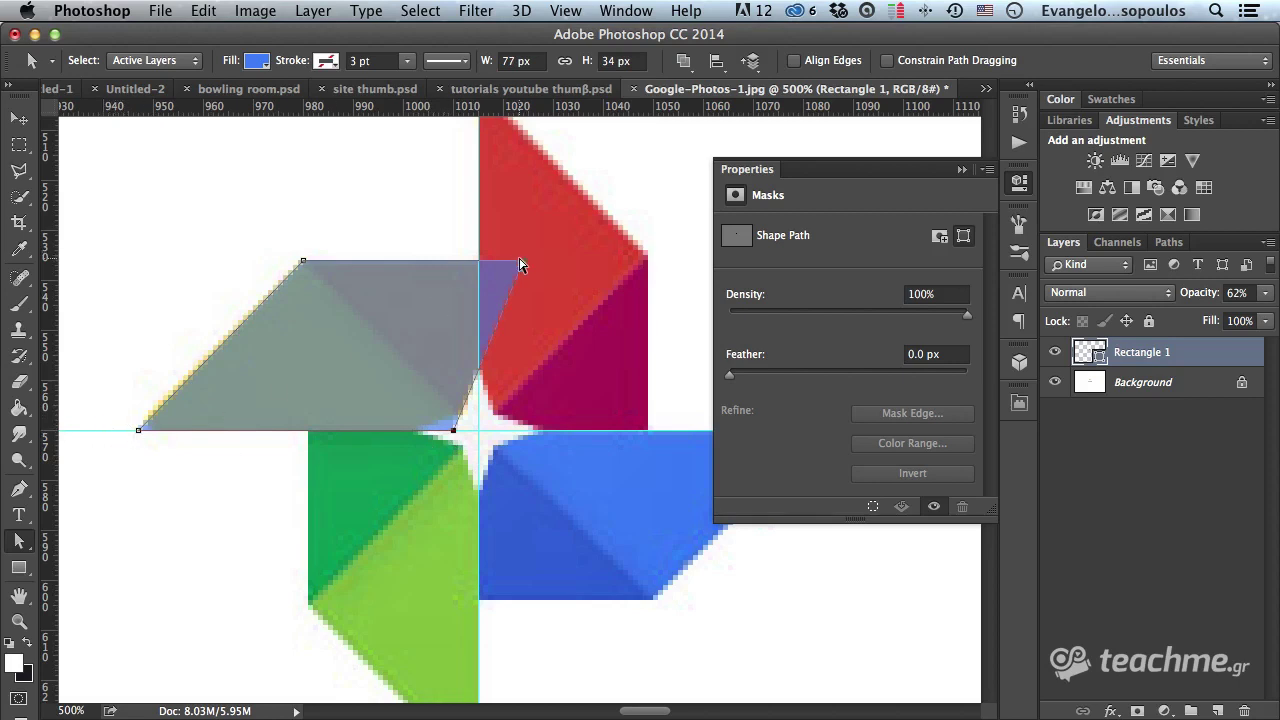
drag(525, 258, 527, 260)
scroll(460, 432, up, 2)
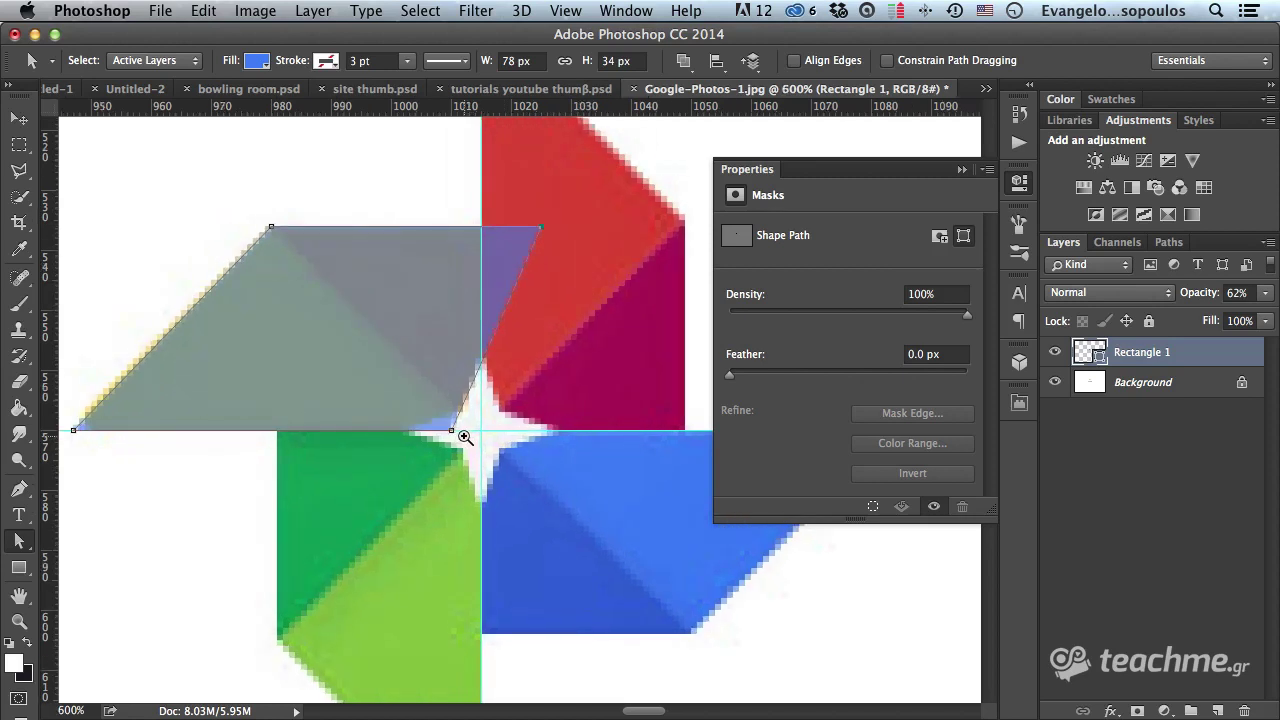
scroll(450, 440, up, 1)
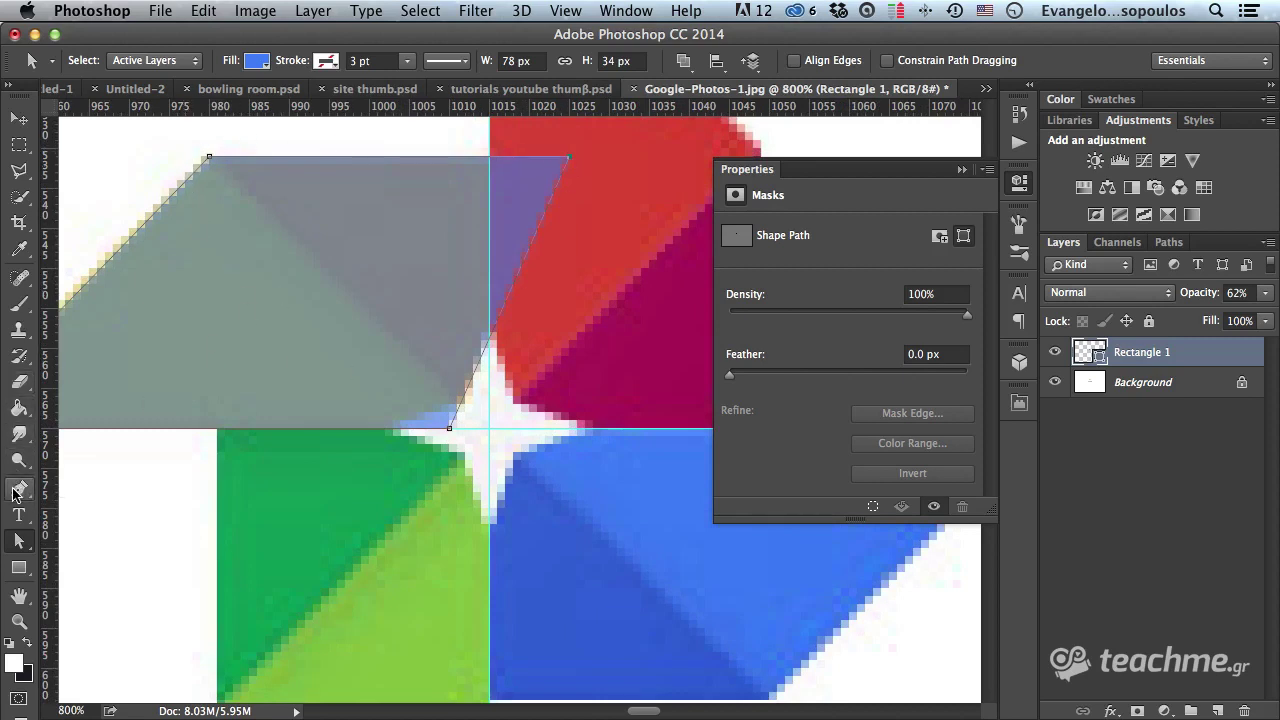
Add an anchor on the diagonal edge, round the corner by the star, and set opacity to 100%.
click(17, 490)
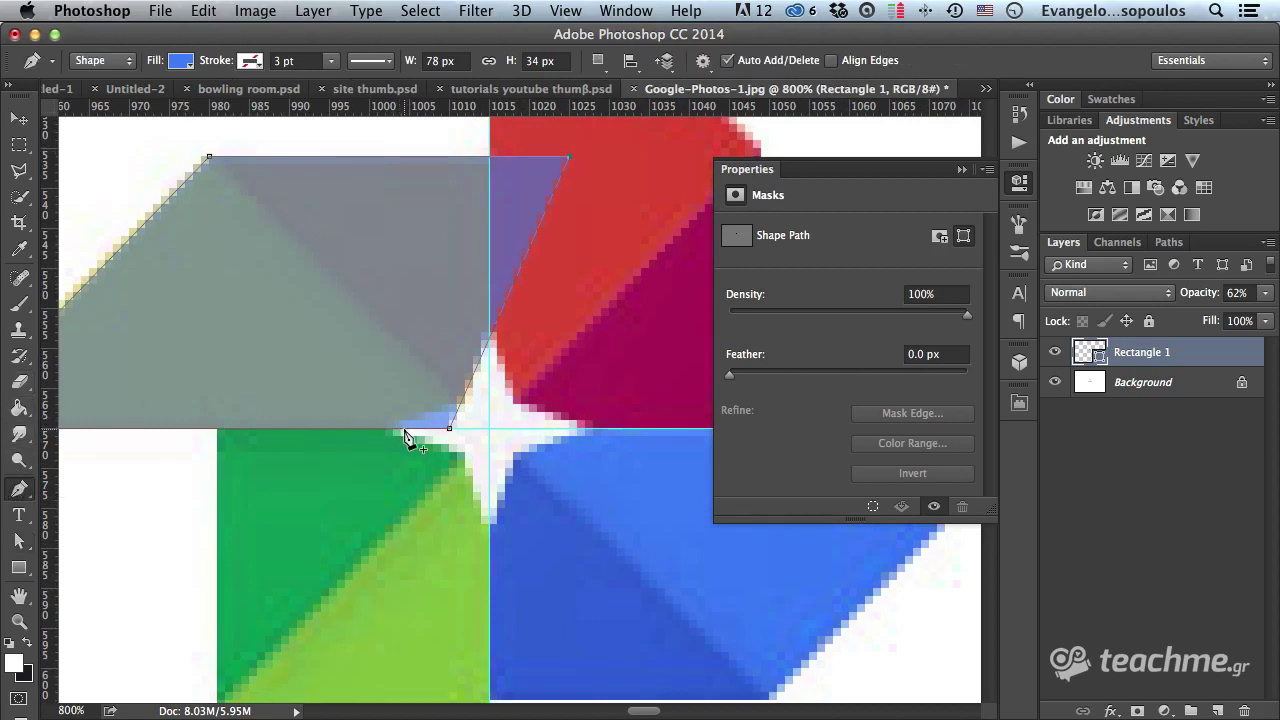
click(466, 391)
click(20, 541)
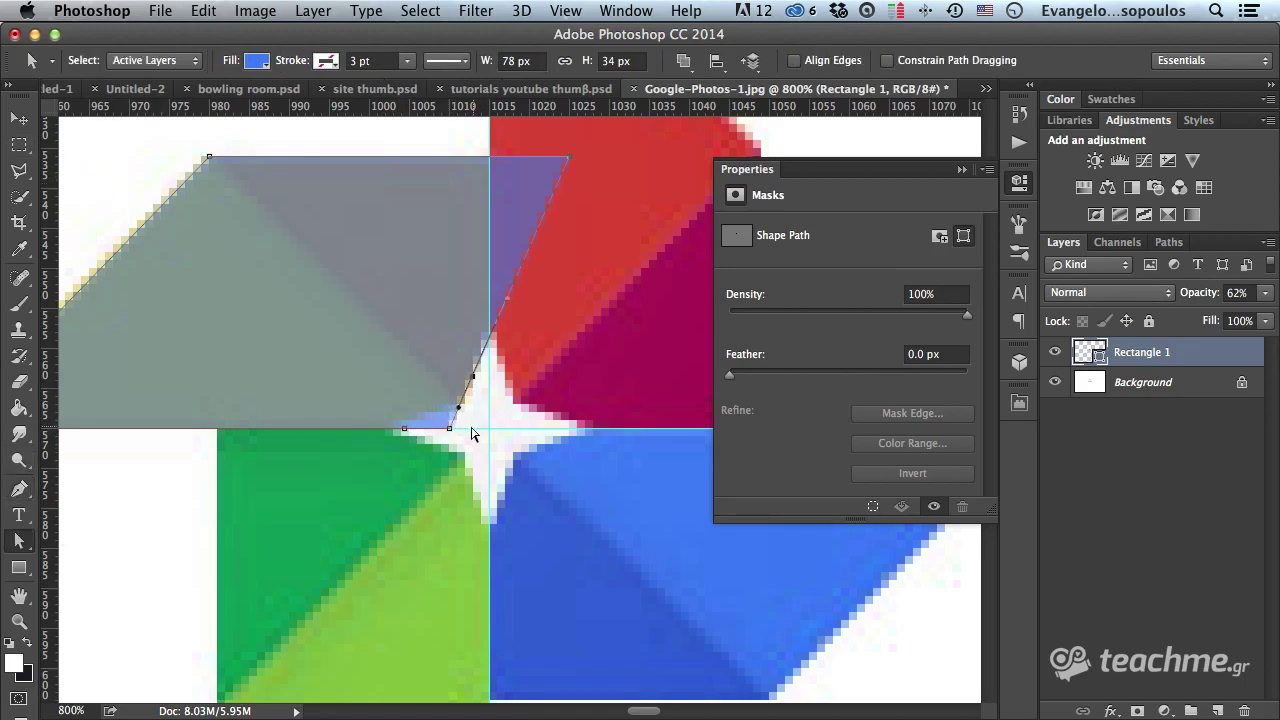
drag(451, 432, 466, 424)
drag(458, 432, 463, 422)
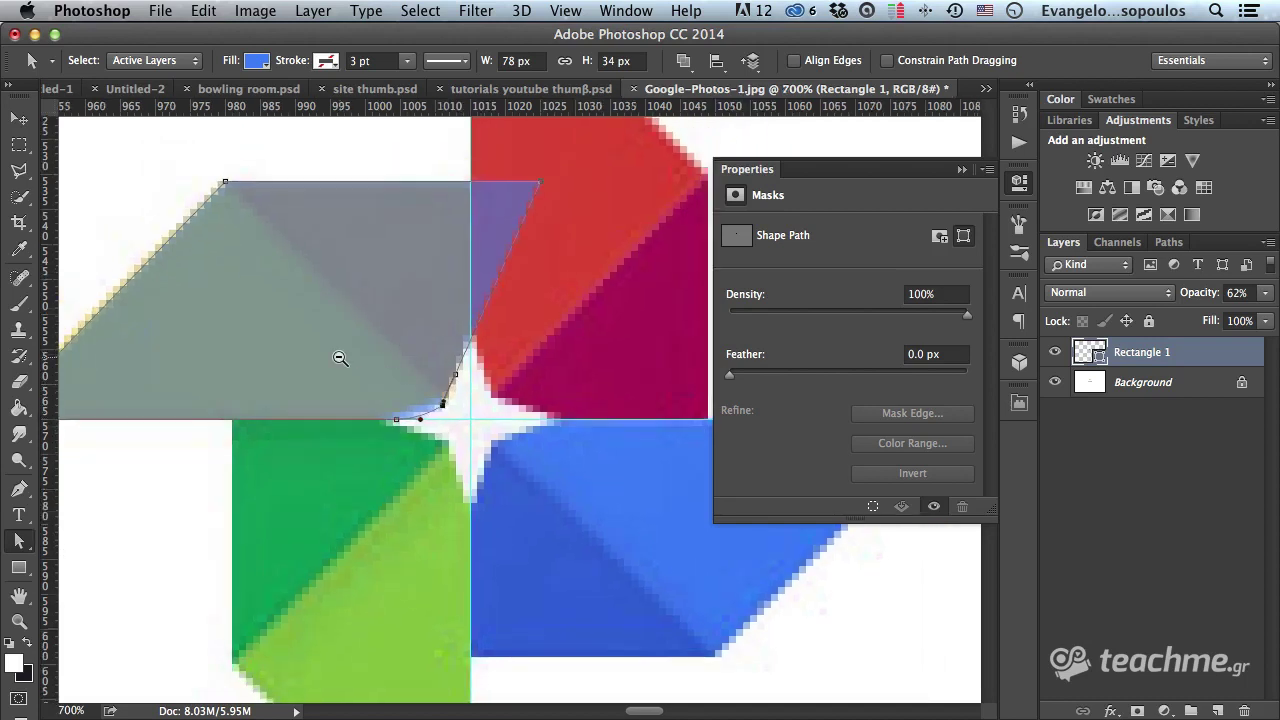
scroll(337, 357, down, 3)
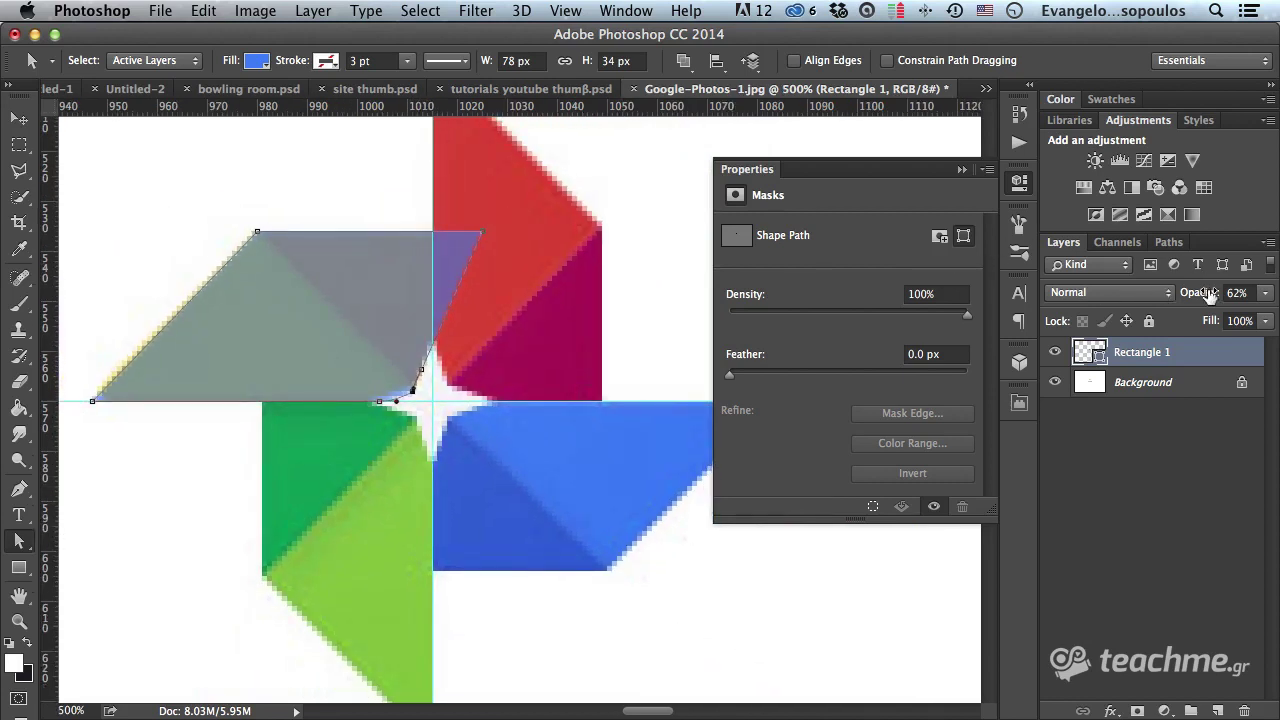
drag(1201, 292, 1278, 291)
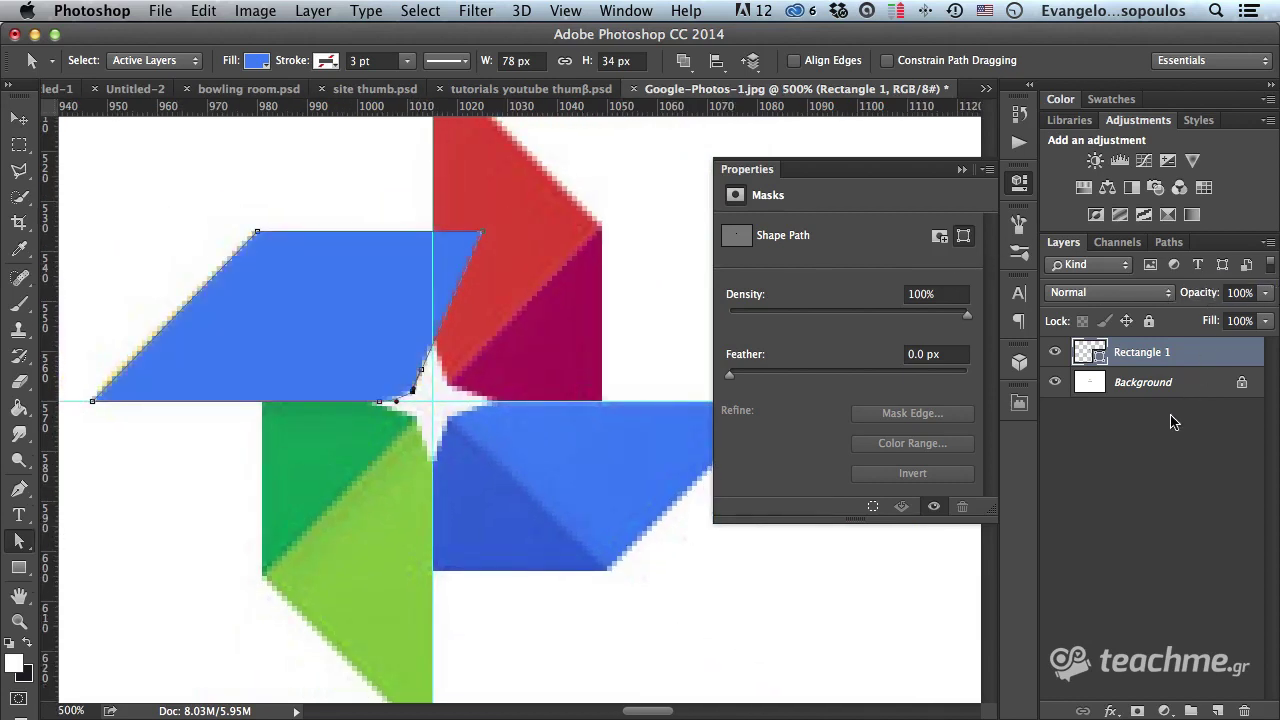
Add an anchor point near the bottom-left tip and move that corner inward.
click(196, 204)
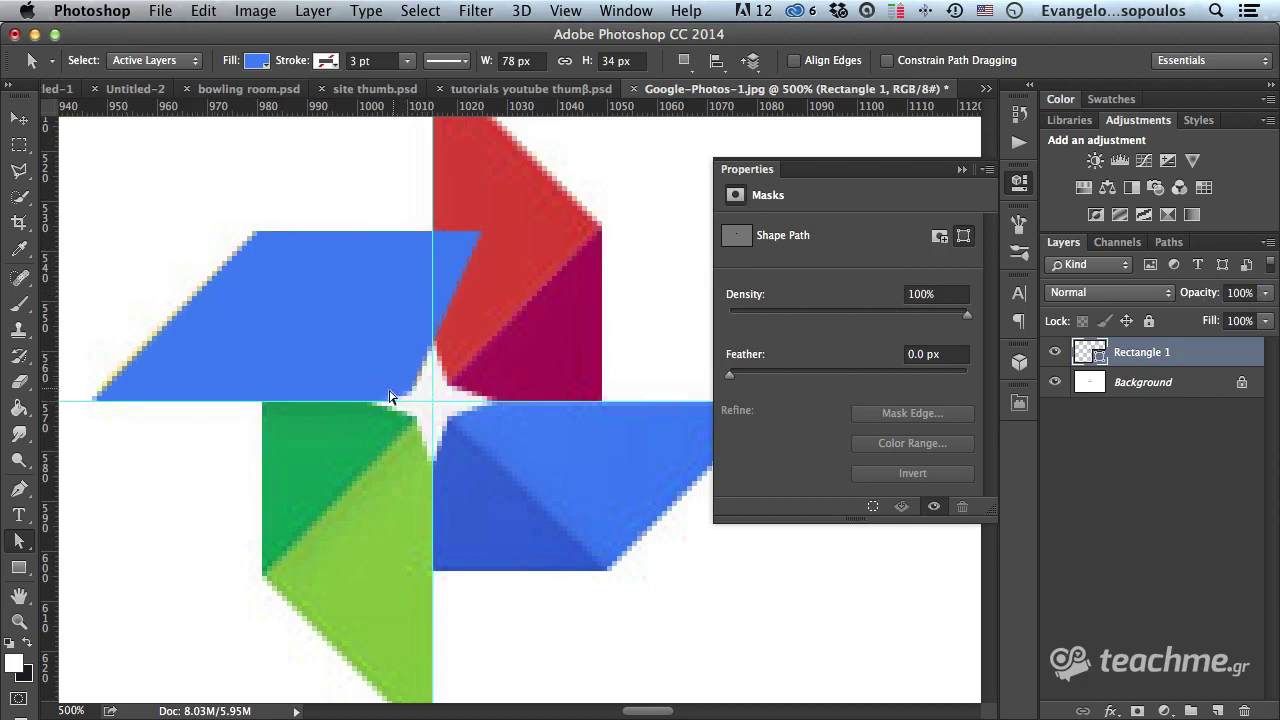
click(192, 328)
scroll(112, 395, up, 2)
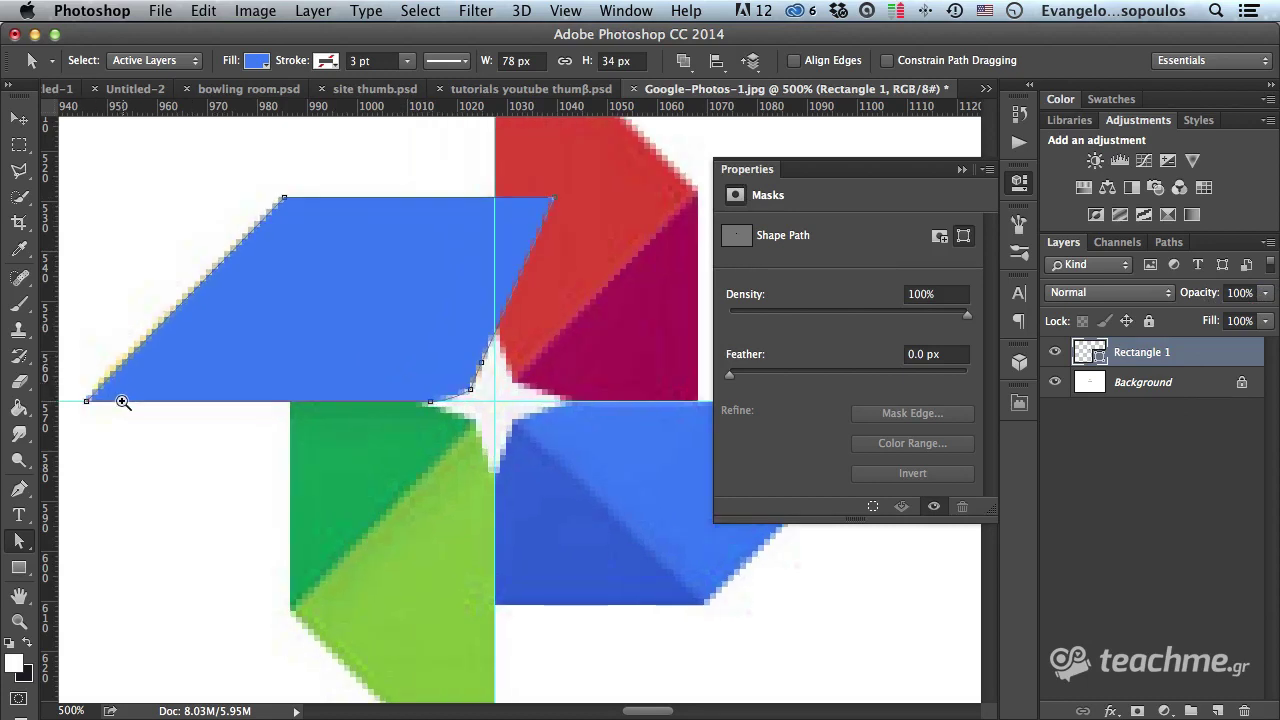
scroll(257, 395, up, 1)
scroll(270, 390, up, 4)
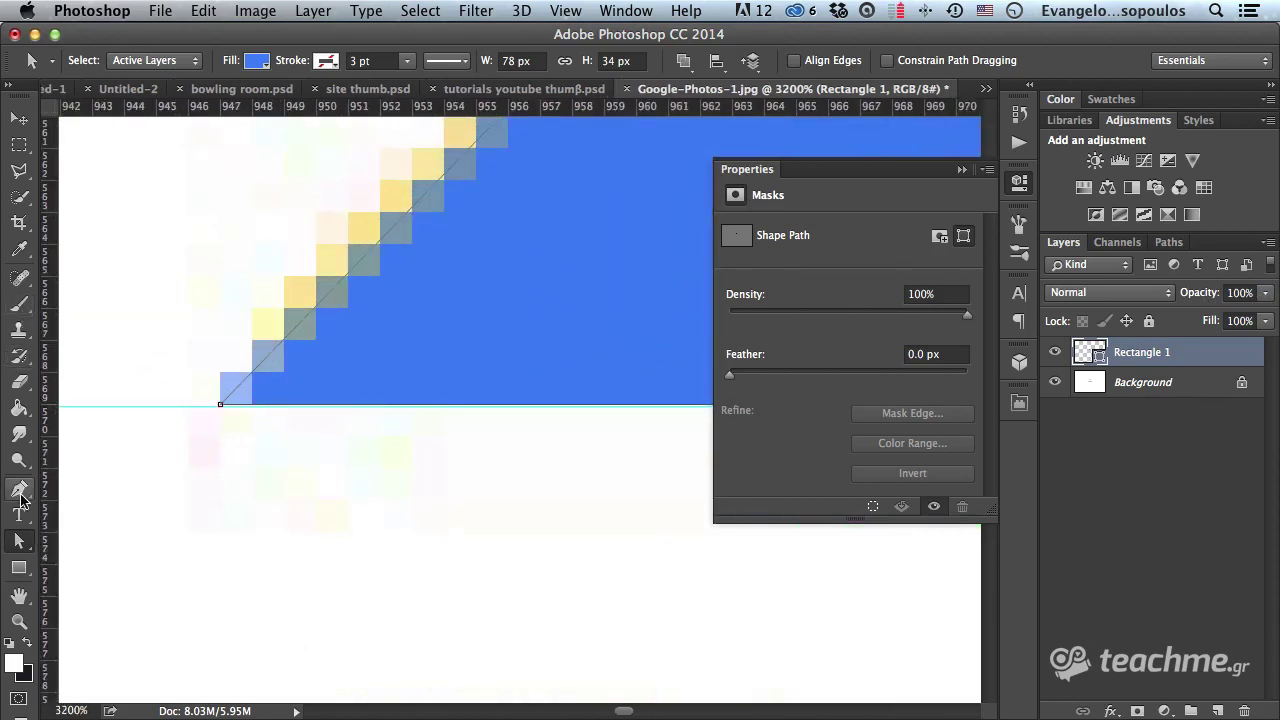
click(18, 488)
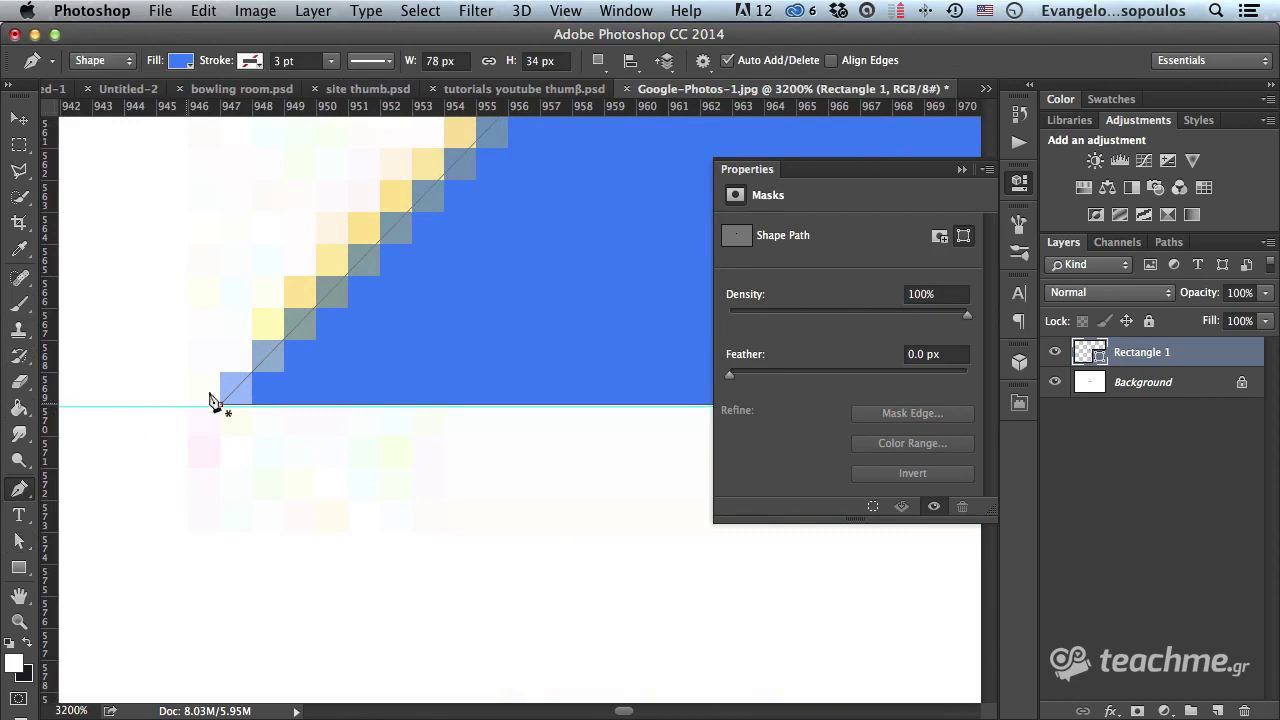
click(258, 366)
click(20, 542)
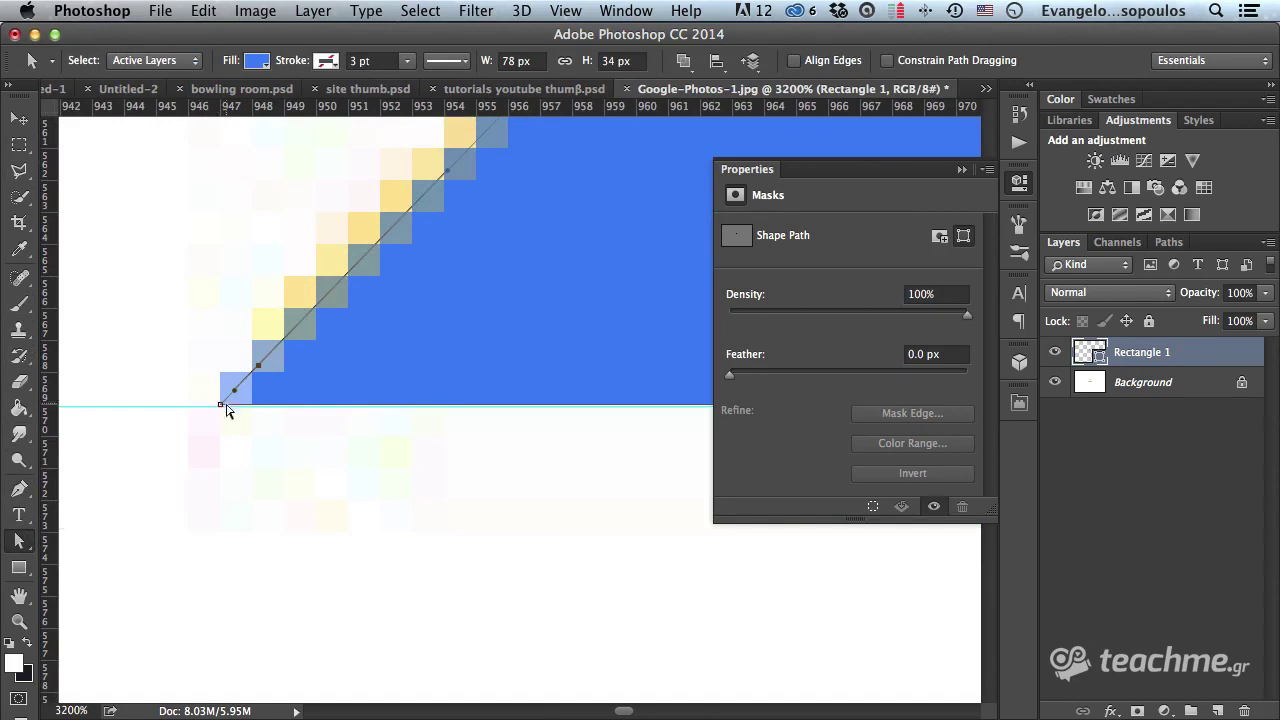
drag(221, 406, 252, 405)
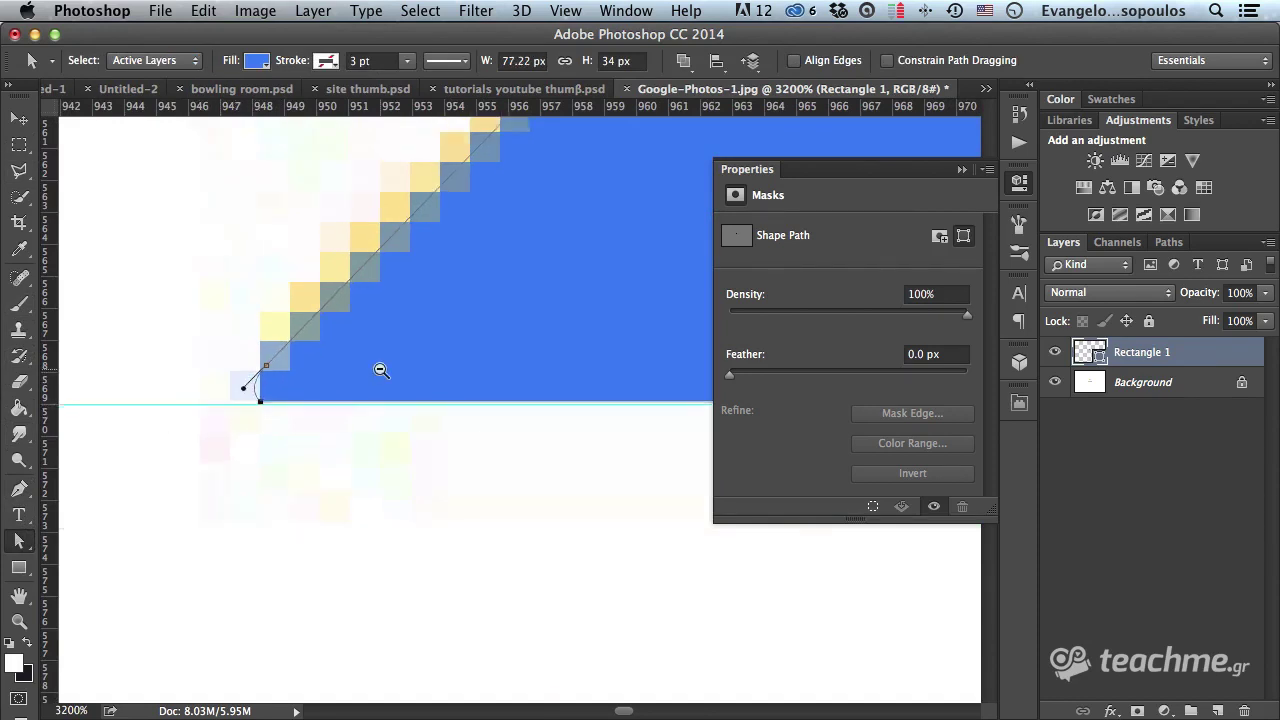
Shift the blade's bottom-left corner about one pixel left.
scroll(377, 366, down, 5)
drag(445, 331, 290, 448)
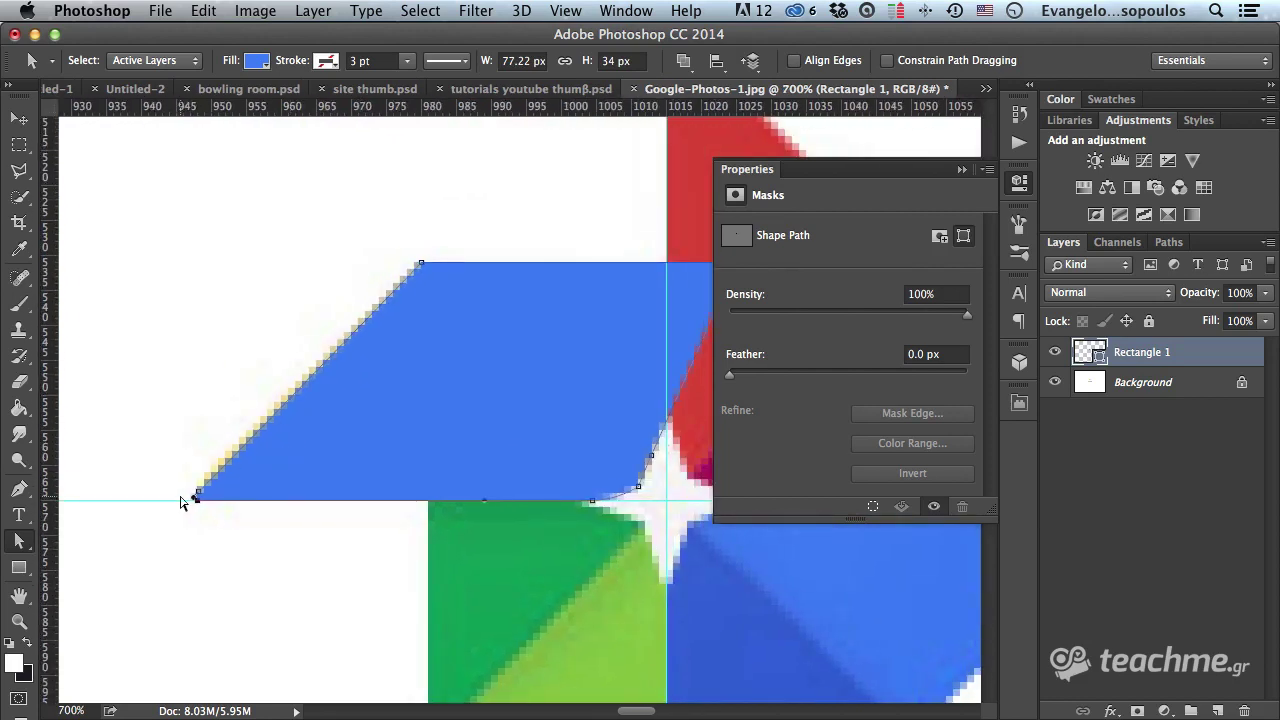
scroll(196, 502, up, 3)
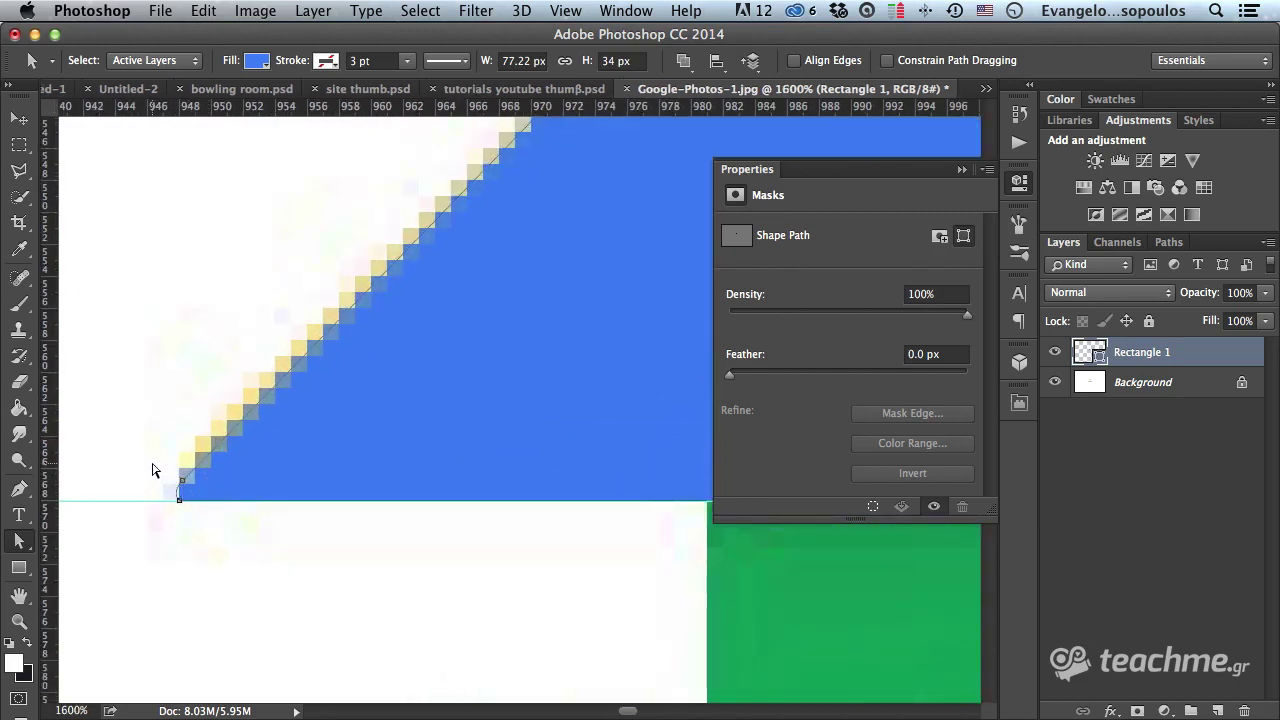
drag(177, 505, 162, 502)
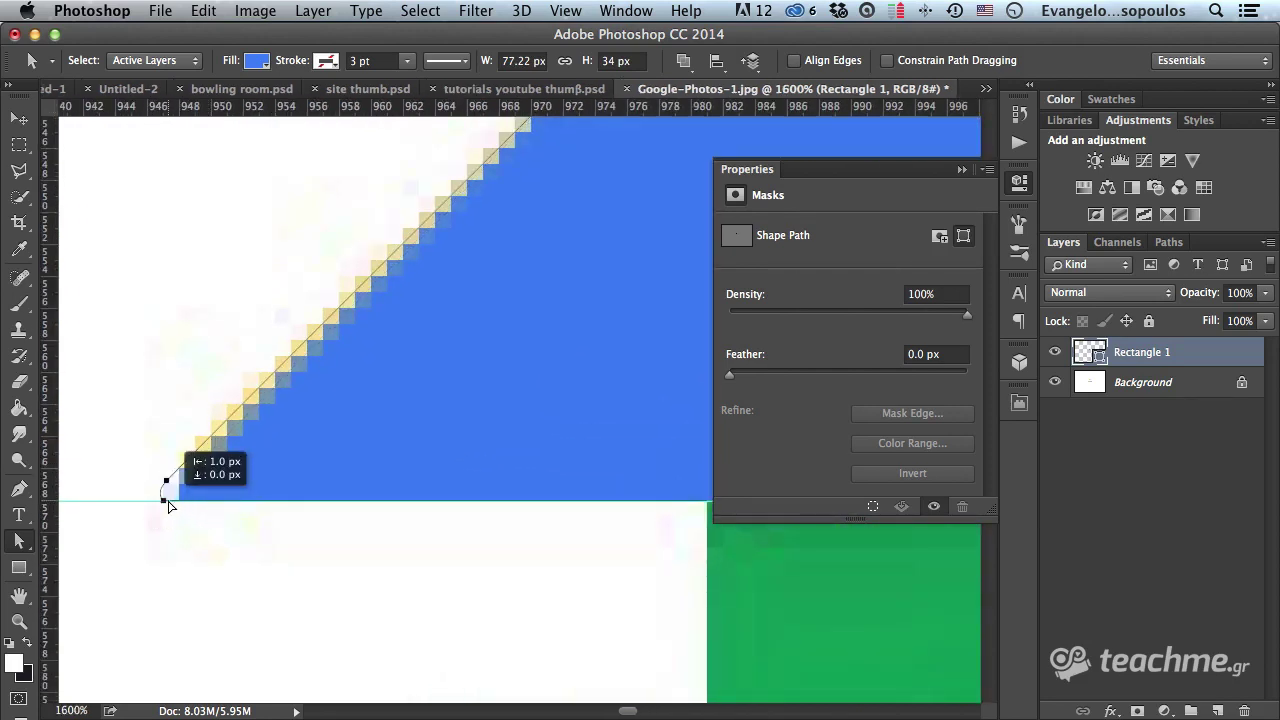
scroll(367, 289, down, 3)
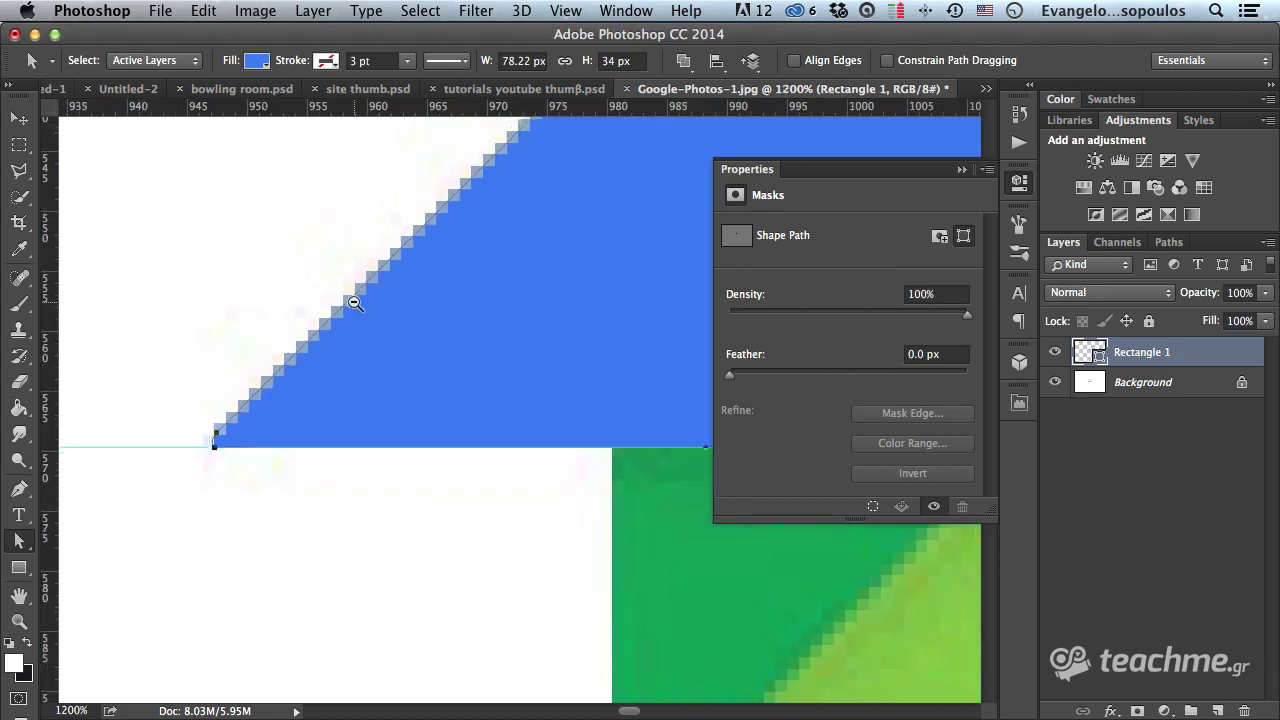
scroll(355, 292, down, 2)
drag(454, 274, 322, 376)
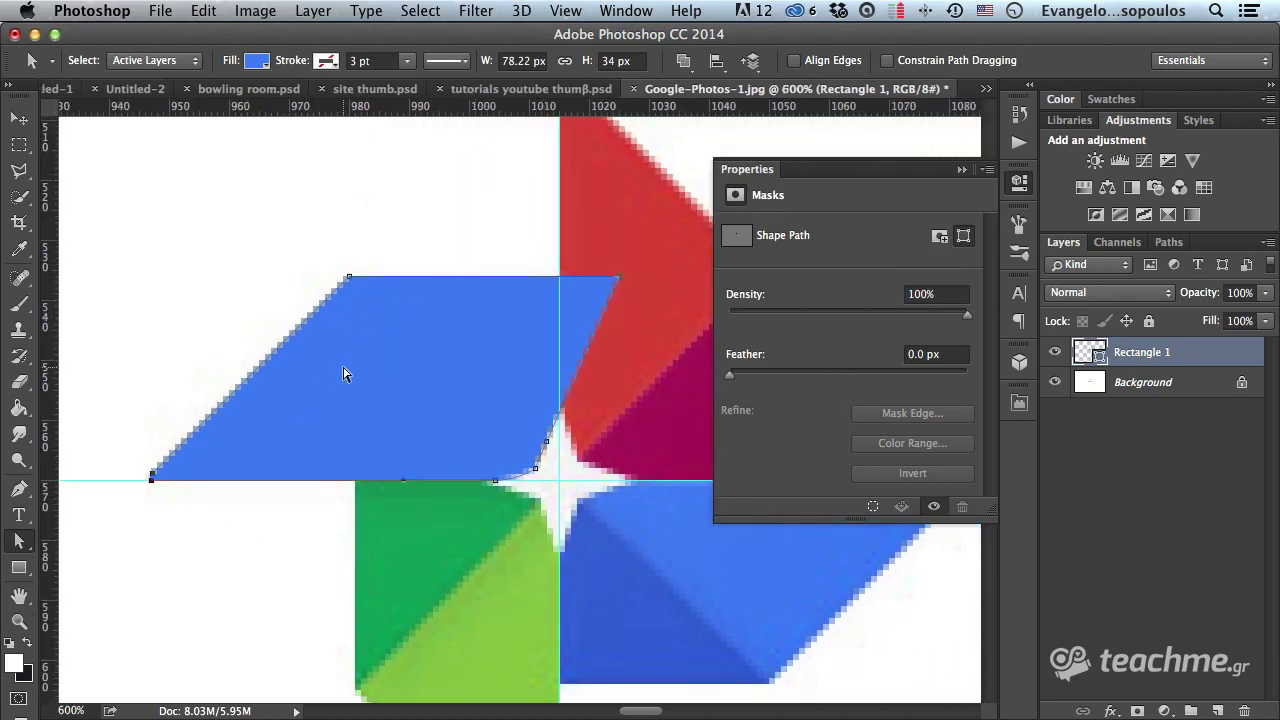
Reshape the curved corner beside the star by moving its point down.
ctrl+click(547, 468)
ctrl+click(547, 470)
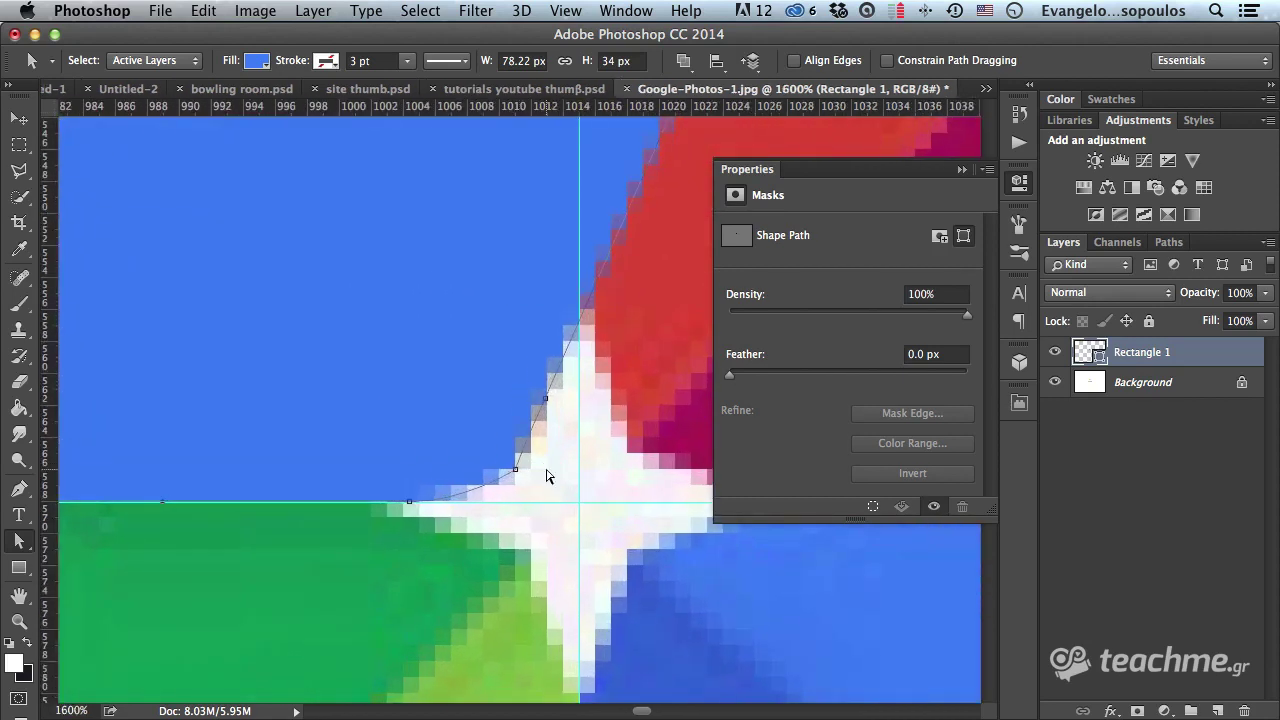
click(516, 470)
key(BackSpace)
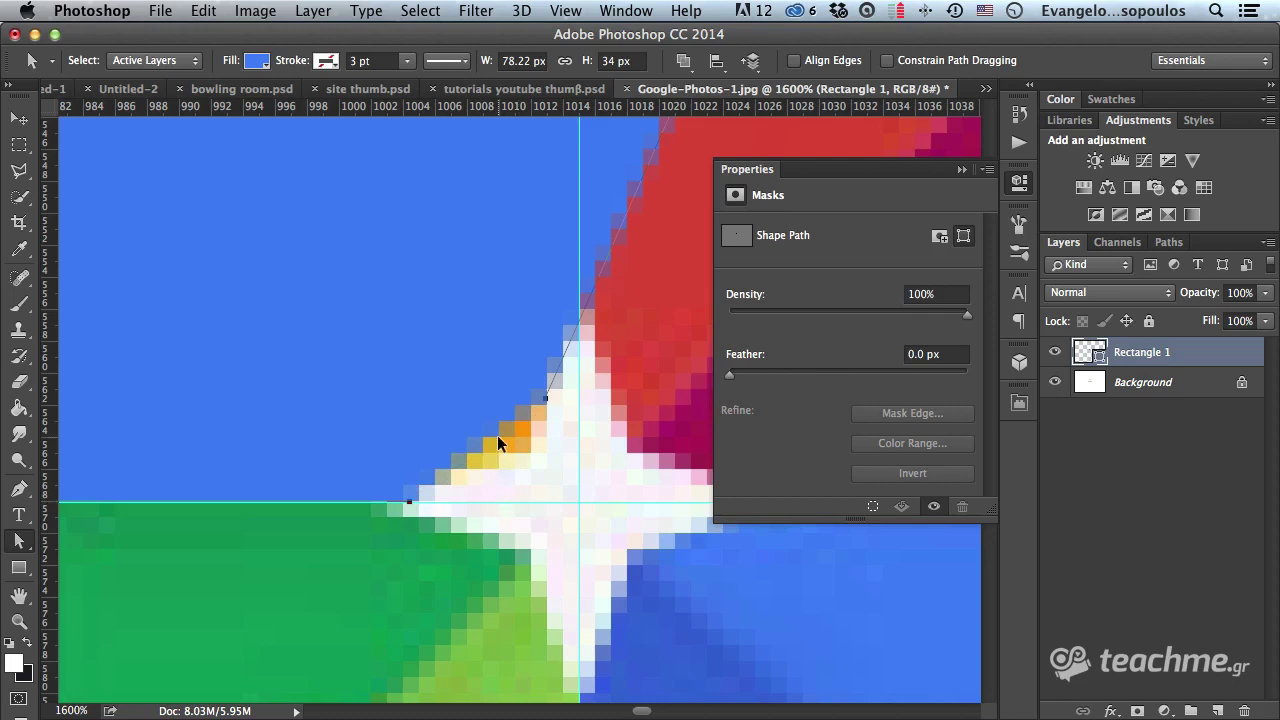
key(ctrl+z)
drag(518, 465, 523, 458)
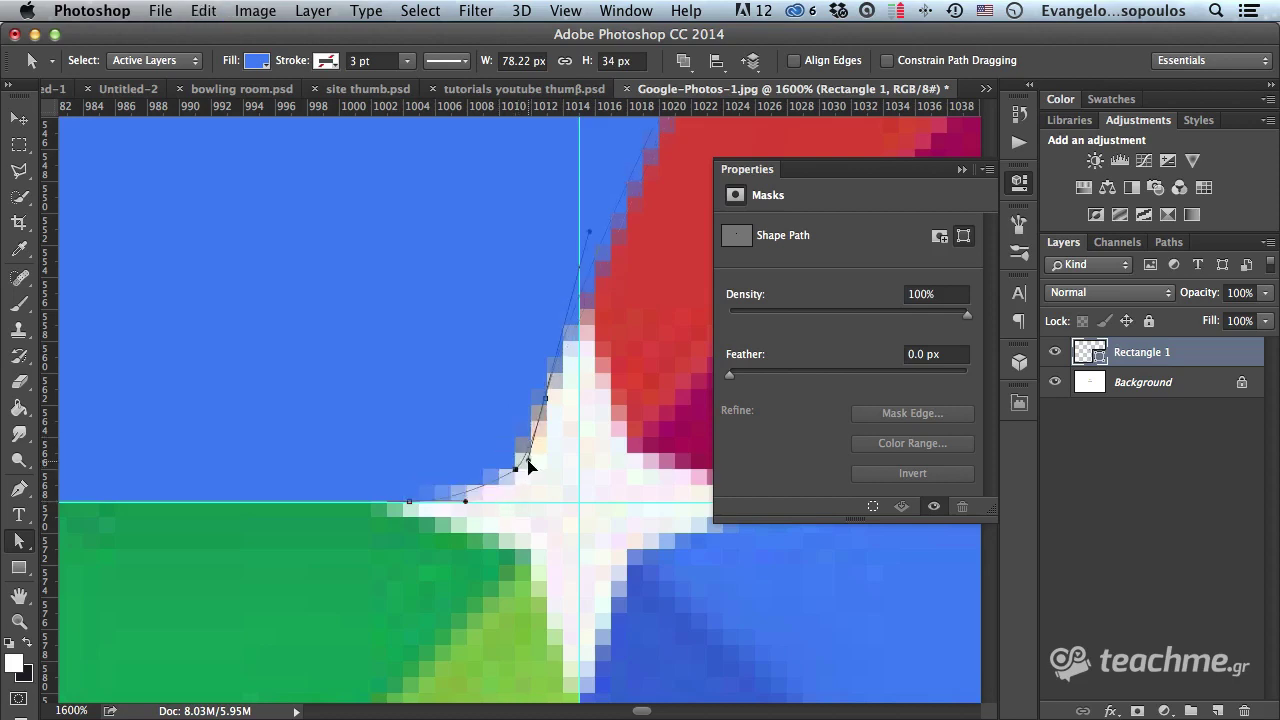
key(ctrl+z)
drag(515, 470, 516, 488)
click(521, 489)
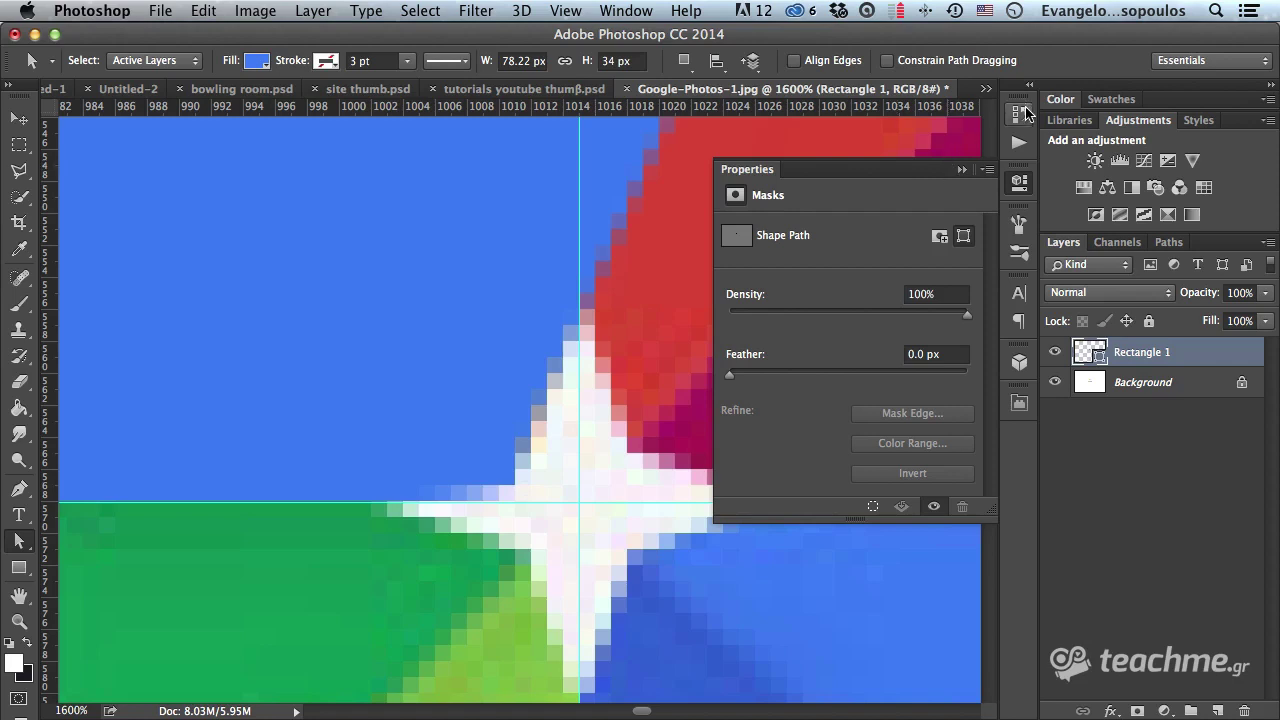
Revert to the earlier Drag Anchor Points state in the History panel.
click(1019, 115)
click(786, 552)
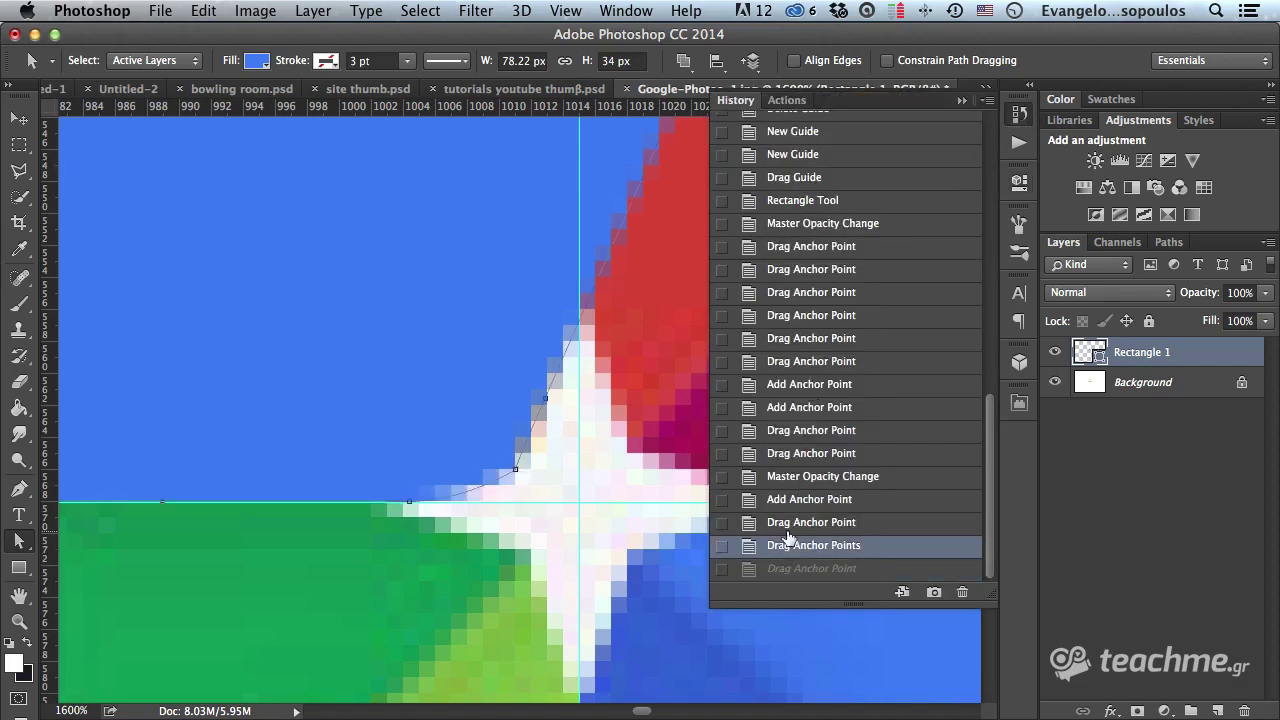
click(788, 522)
click(792, 546)
click(1019, 118)
Zoom out to the whole pinwheel and select the Rectangle 1 layer with the Move tool.
alt+click(415, 187)
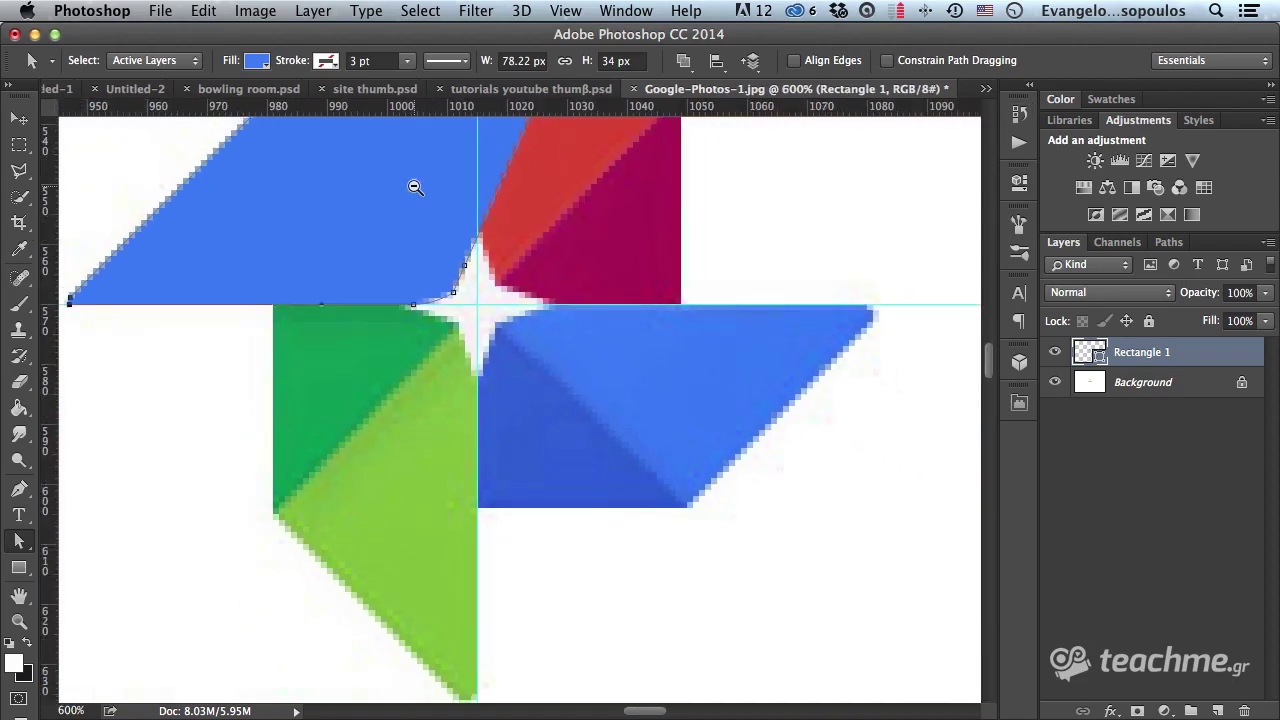
alt+click(415, 187)
alt+click(408, 189)
scroll(440, 300, up, 2)
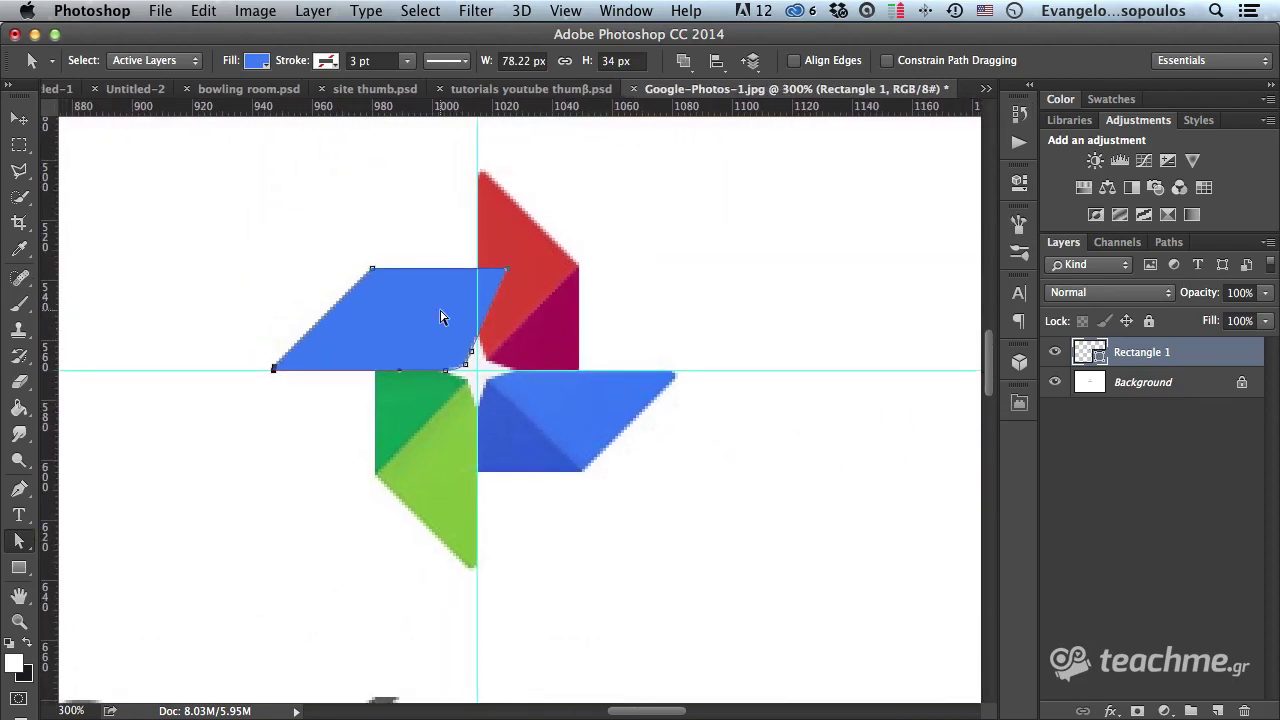
click(1110, 514)
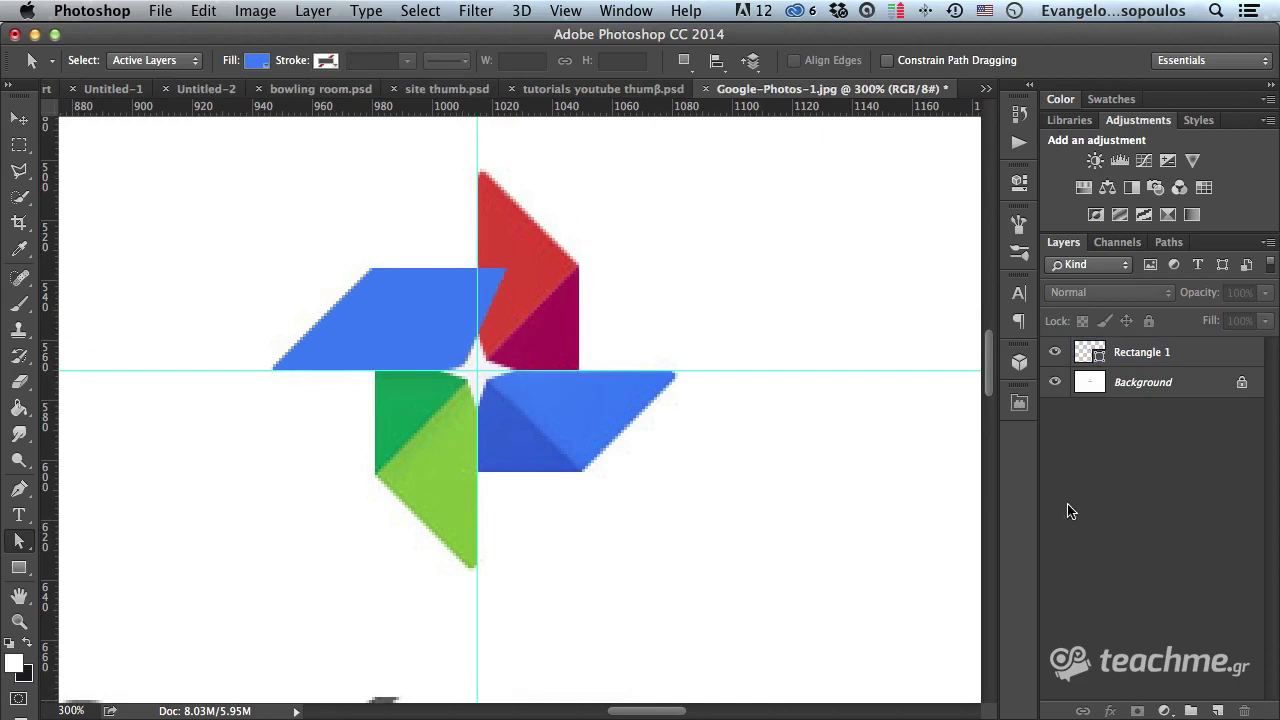
click(18, 118)
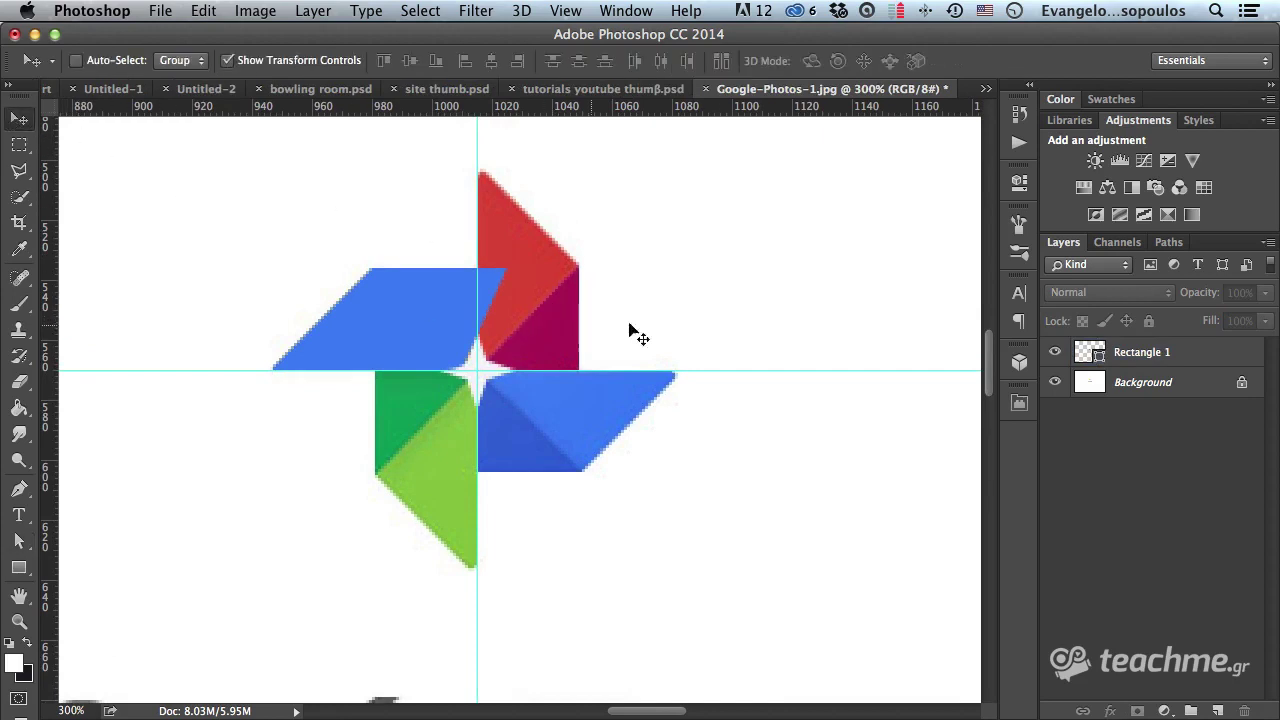
click(1135, 356)
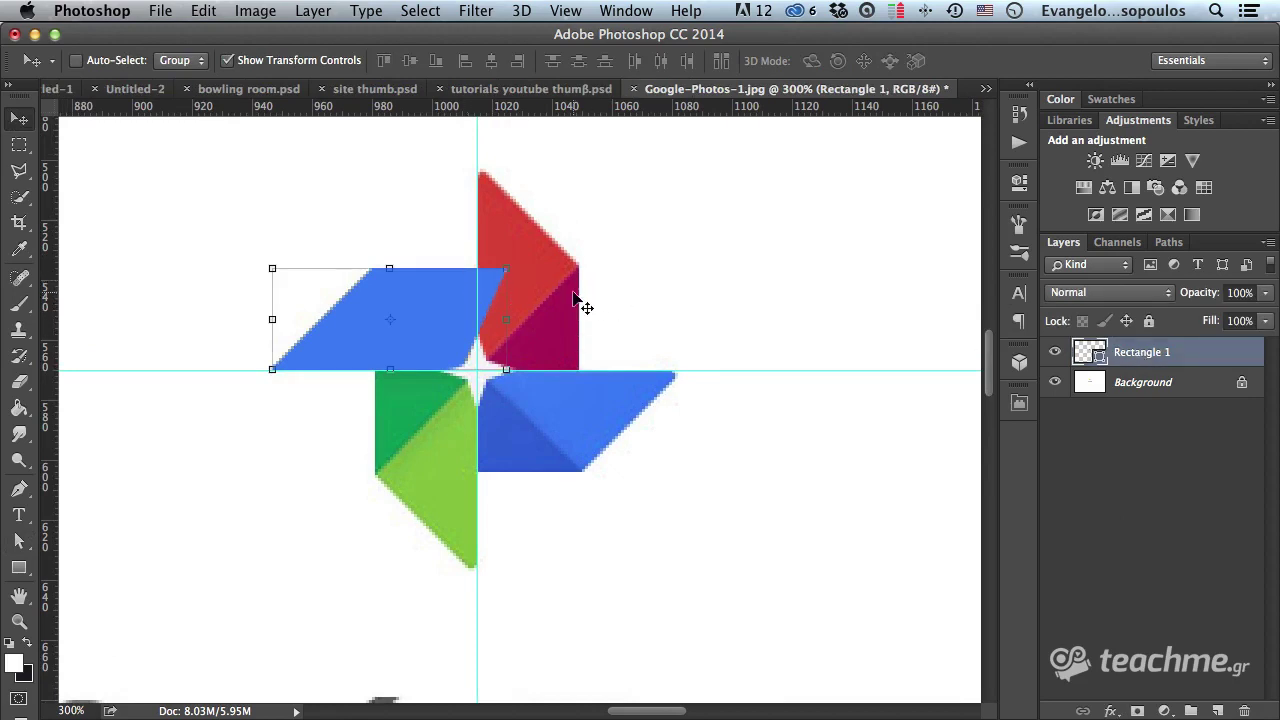
Duplicate the blue blade and rotate the copy 90° about the guide crossing onto the red blade.
key(super)
key(super+j)
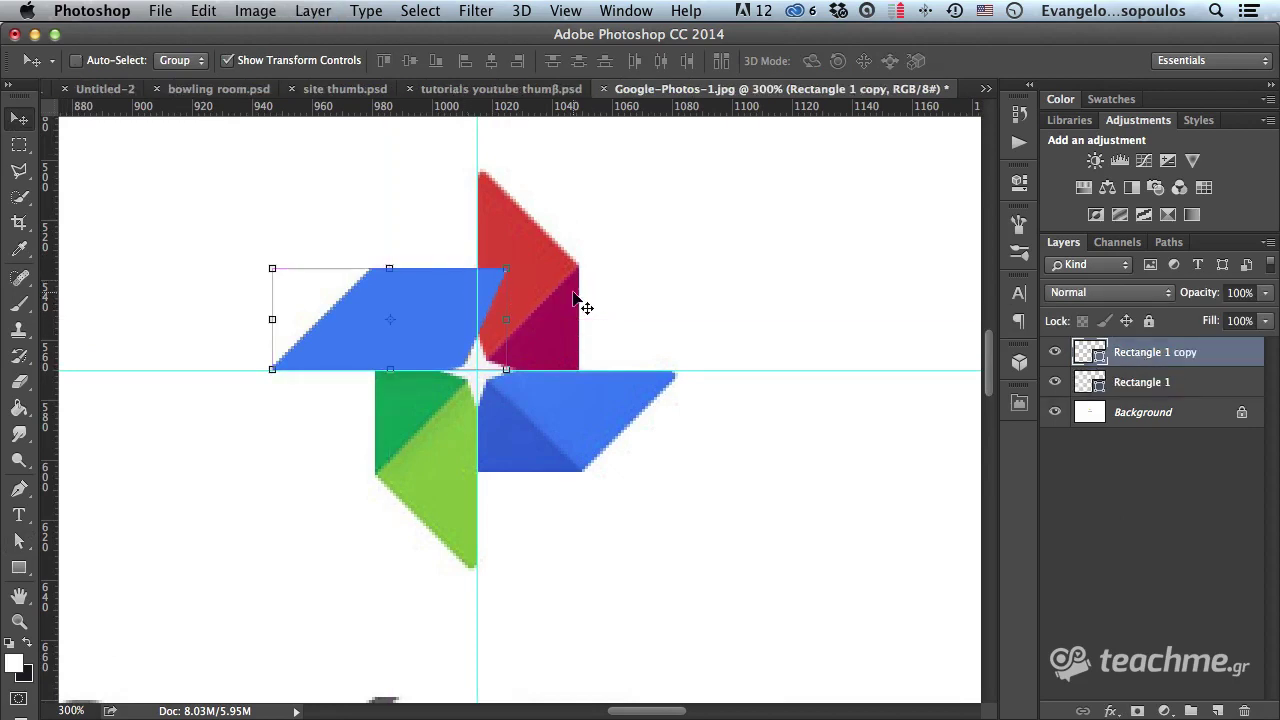
key(super+t)
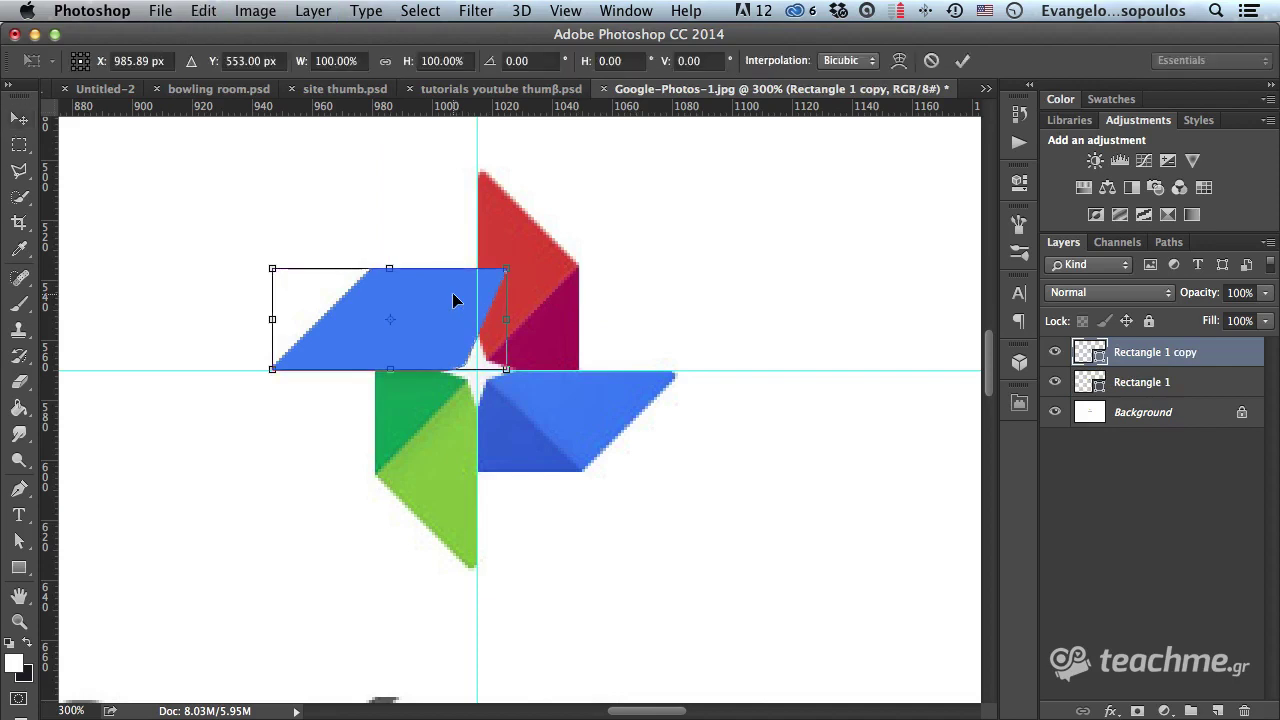
key(super+plus)
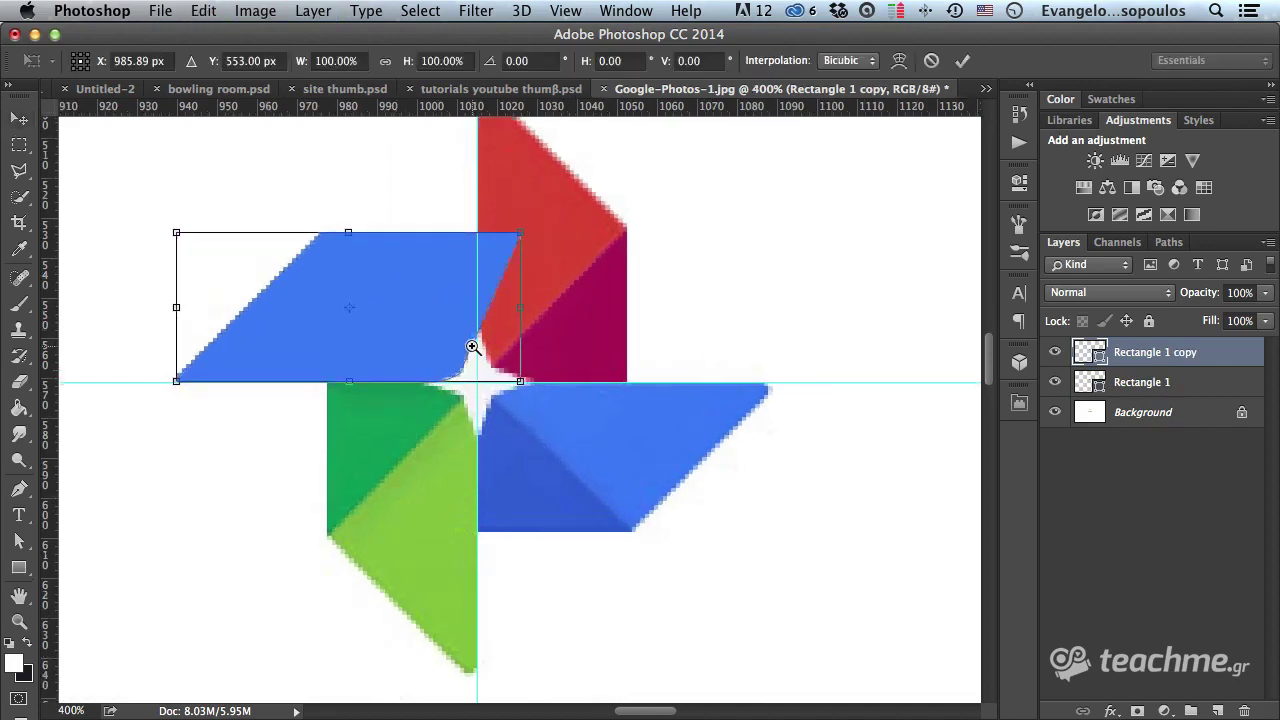
key(super+plus)
key(super+plus)
key(super+plus)
drag(274, 290, 477, 401)
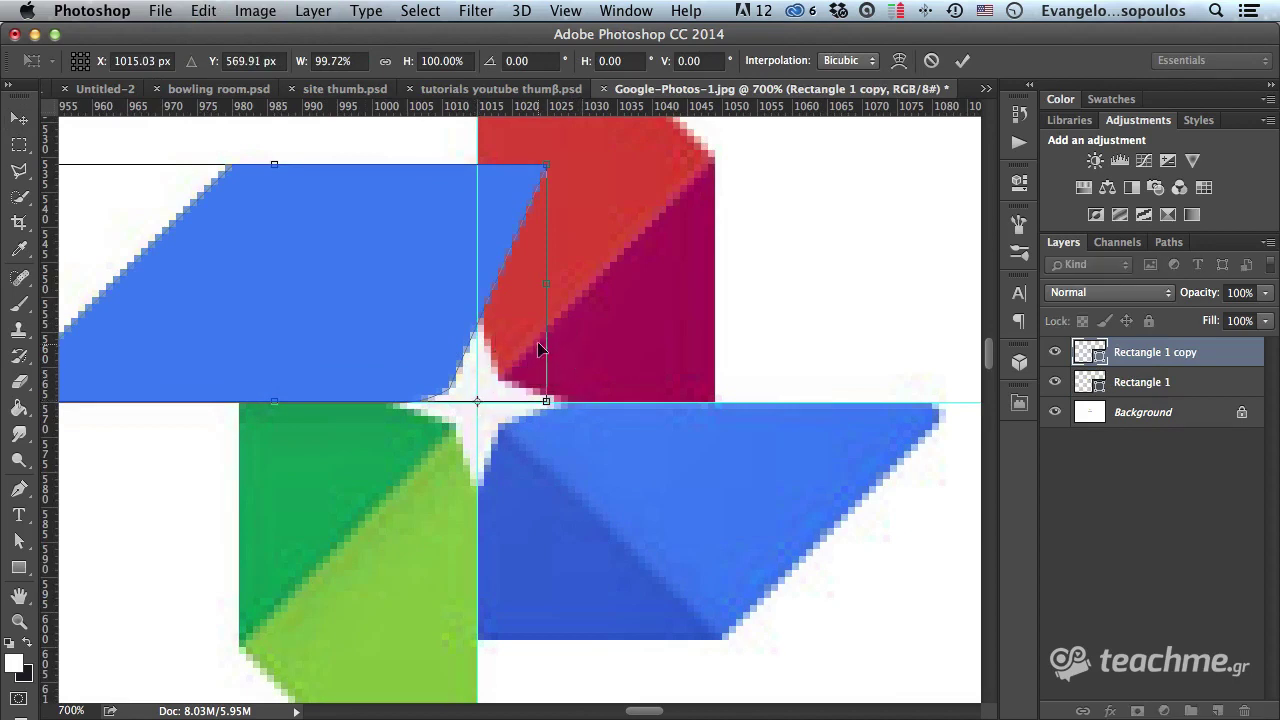
alt+click(511, 290)
alt+click(509, 283)
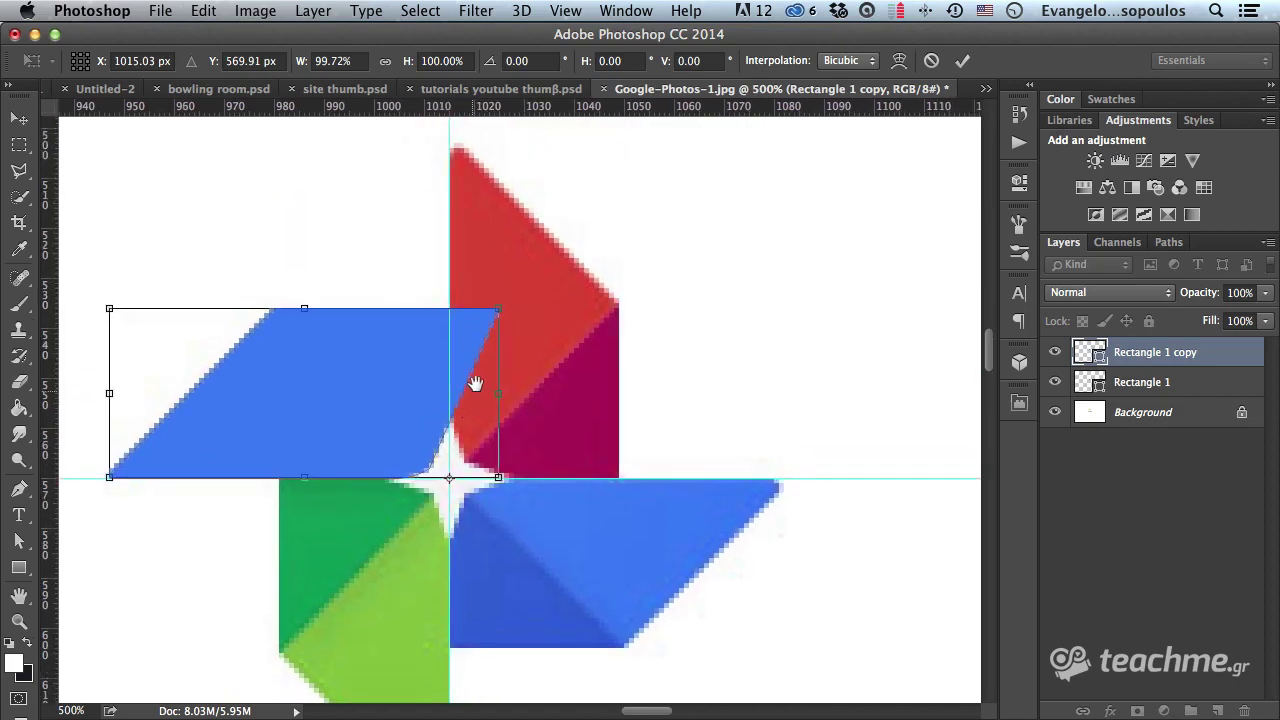
drag(521, 281, 645, 548)
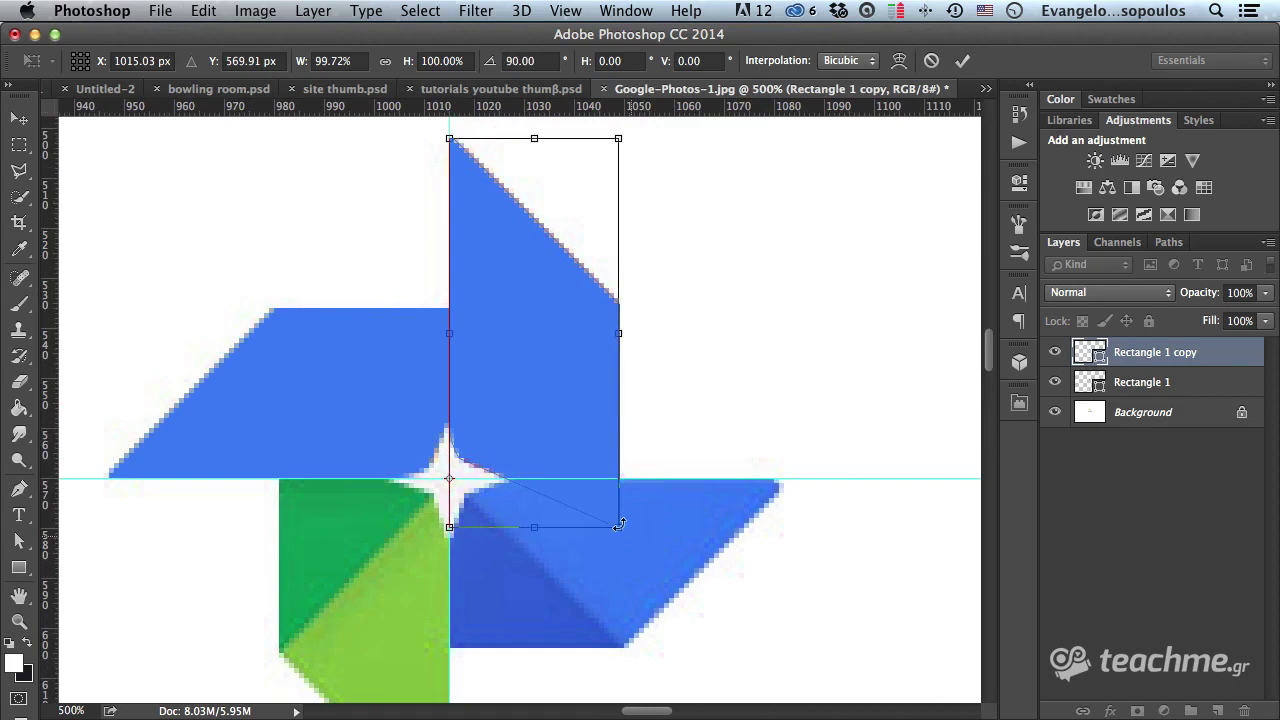
click(964, 61)
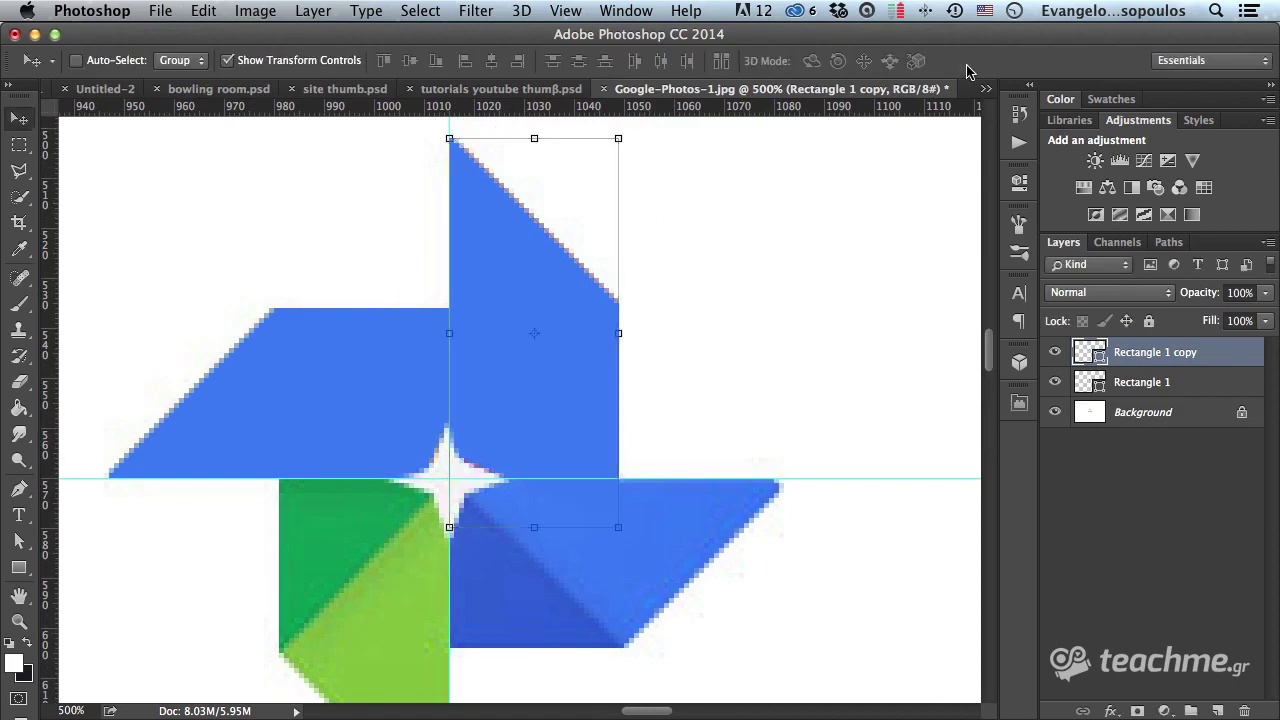
Rename the two blade layers Ftero 1 and Ftero 2.
click(1150, 385)
shift+click(1157, 356)
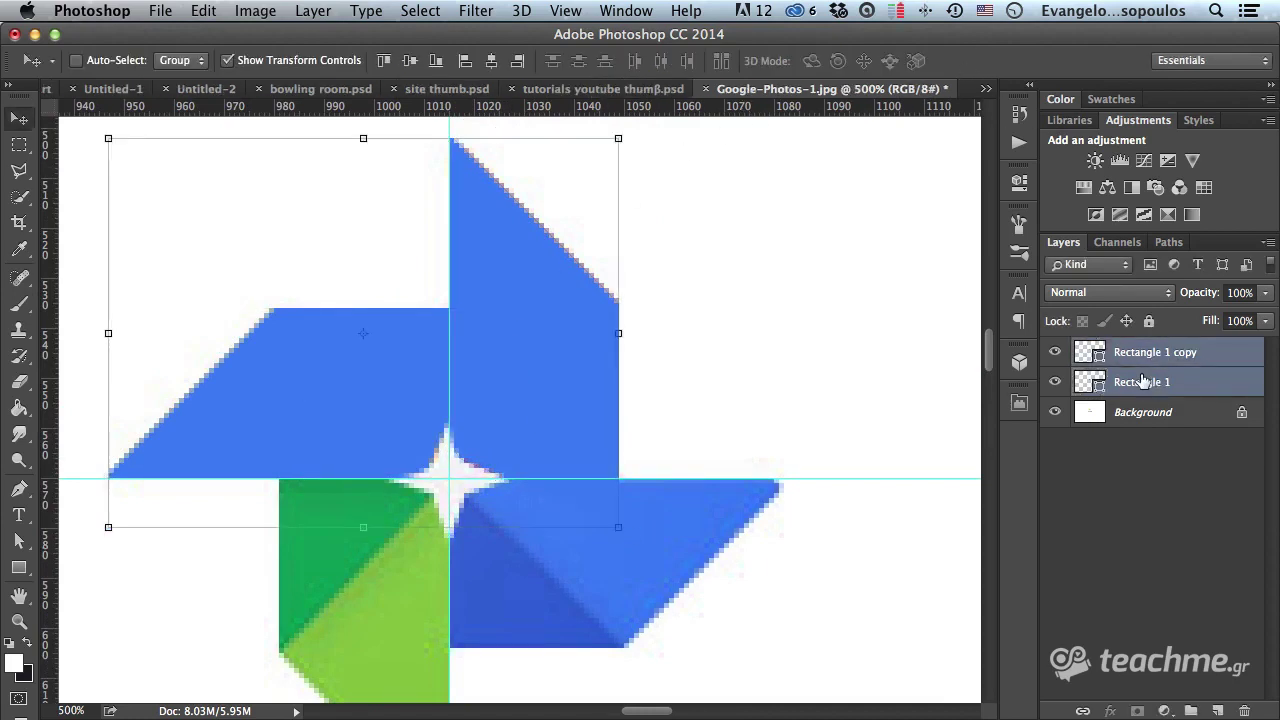
double_click(1140, 383)
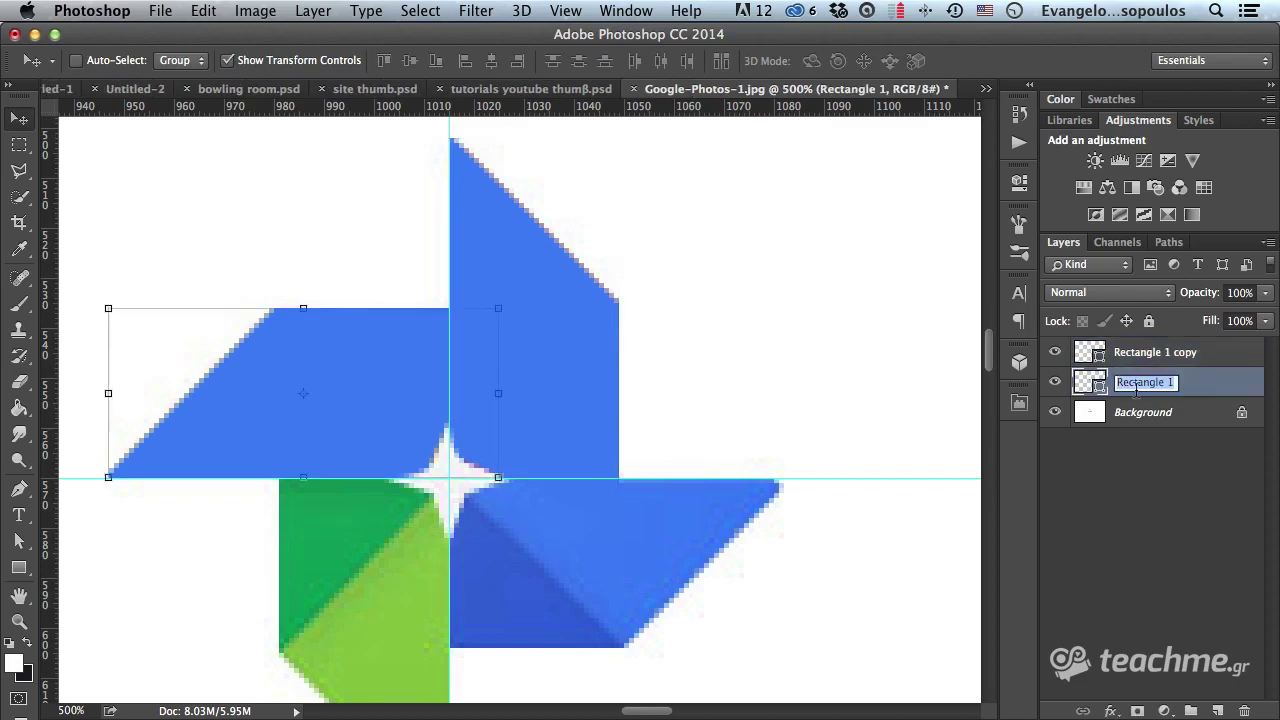
text(Ftero 1)
key(Return)
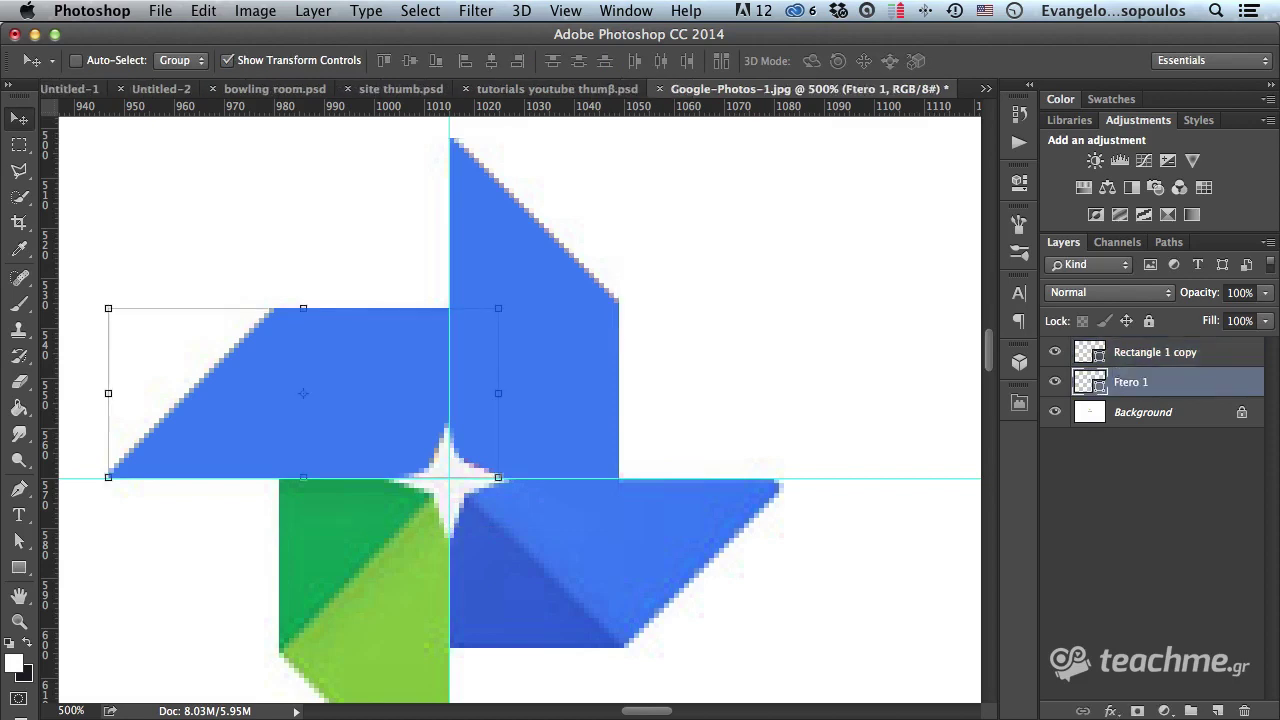
double_click(1160, 353)
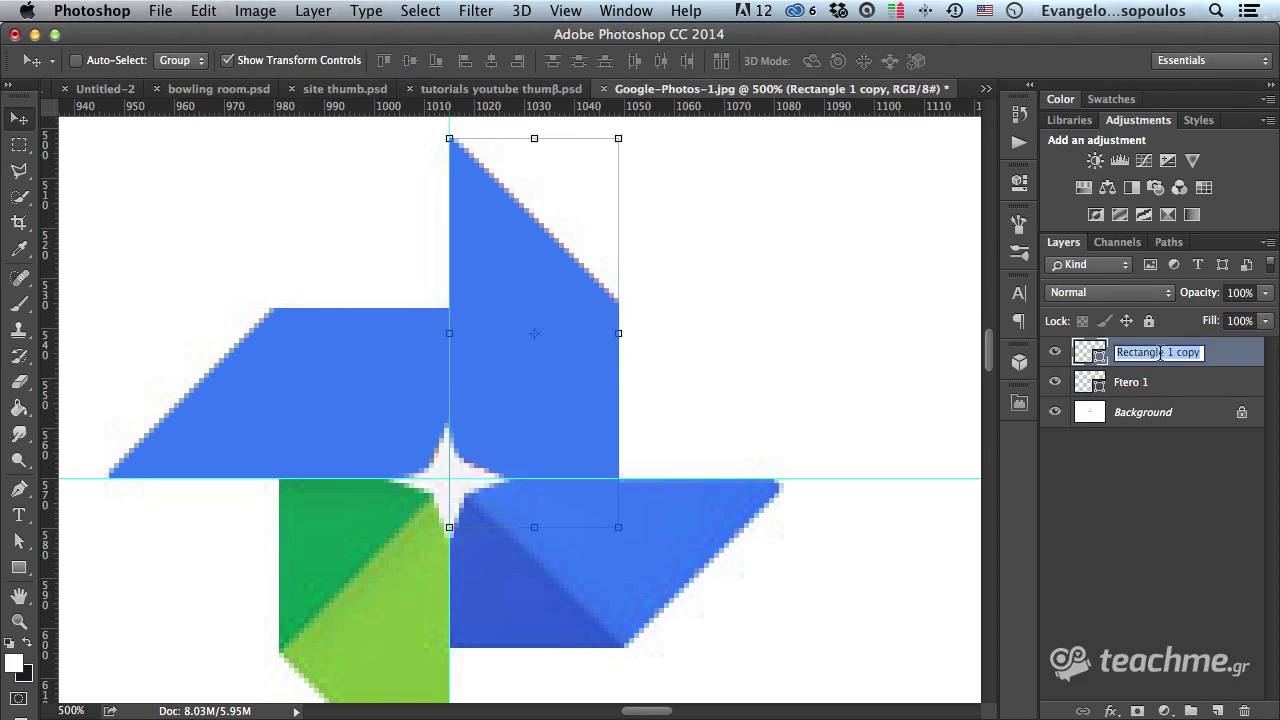
text(Ftero 2)
key(Return)
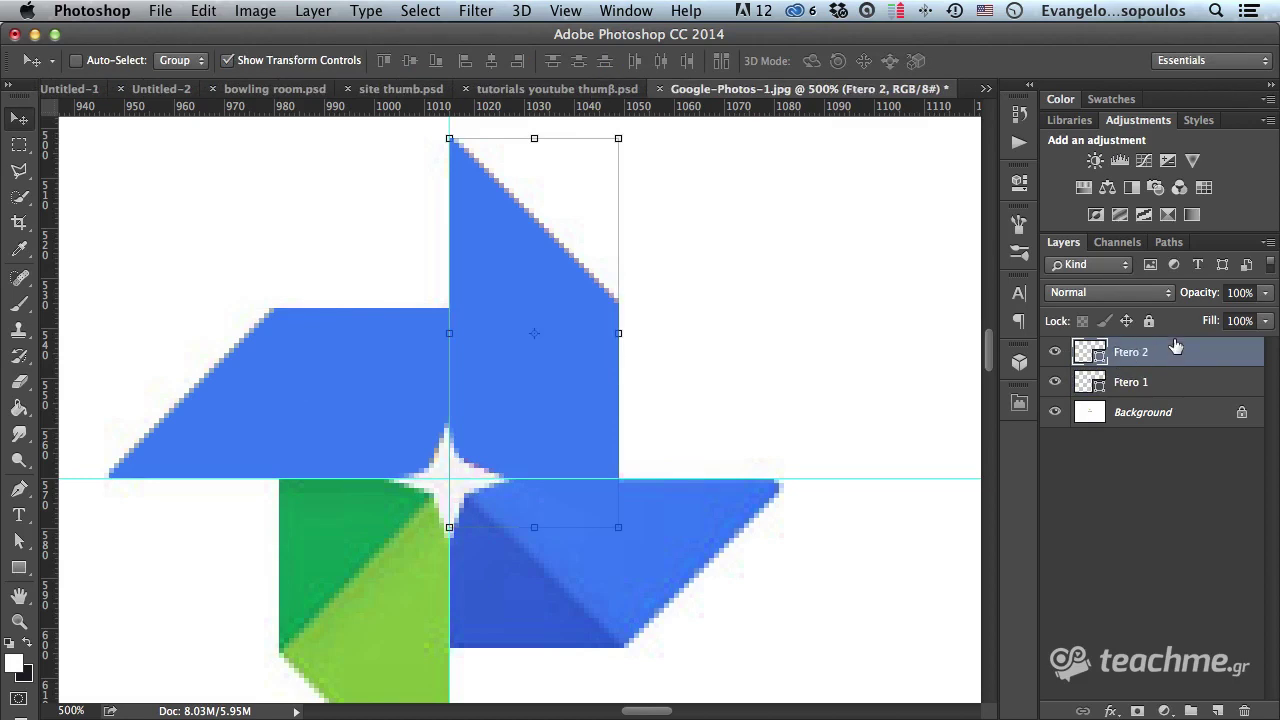
Move Ftero 2 below Ftero 1 and duplicate both layers.
drag(1175, 346, 1160, 396)
shift+click(1145, 358)
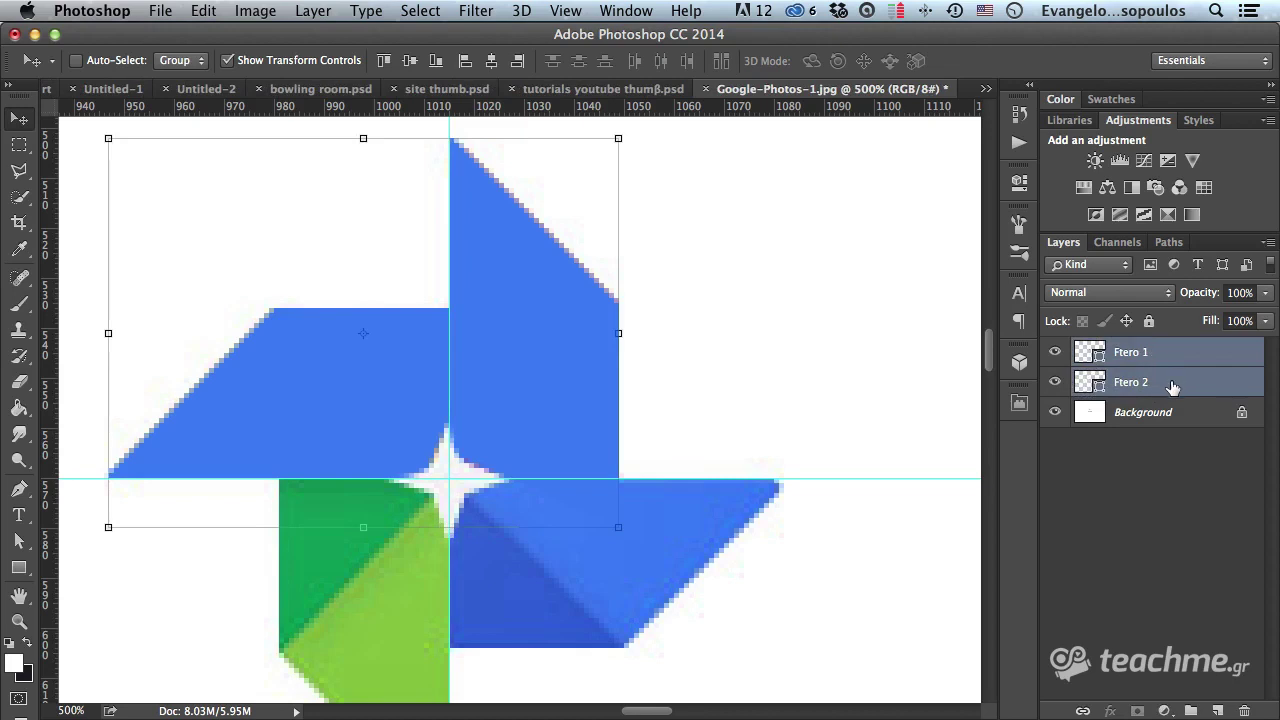
drag(1167, 387, 1166, 400)
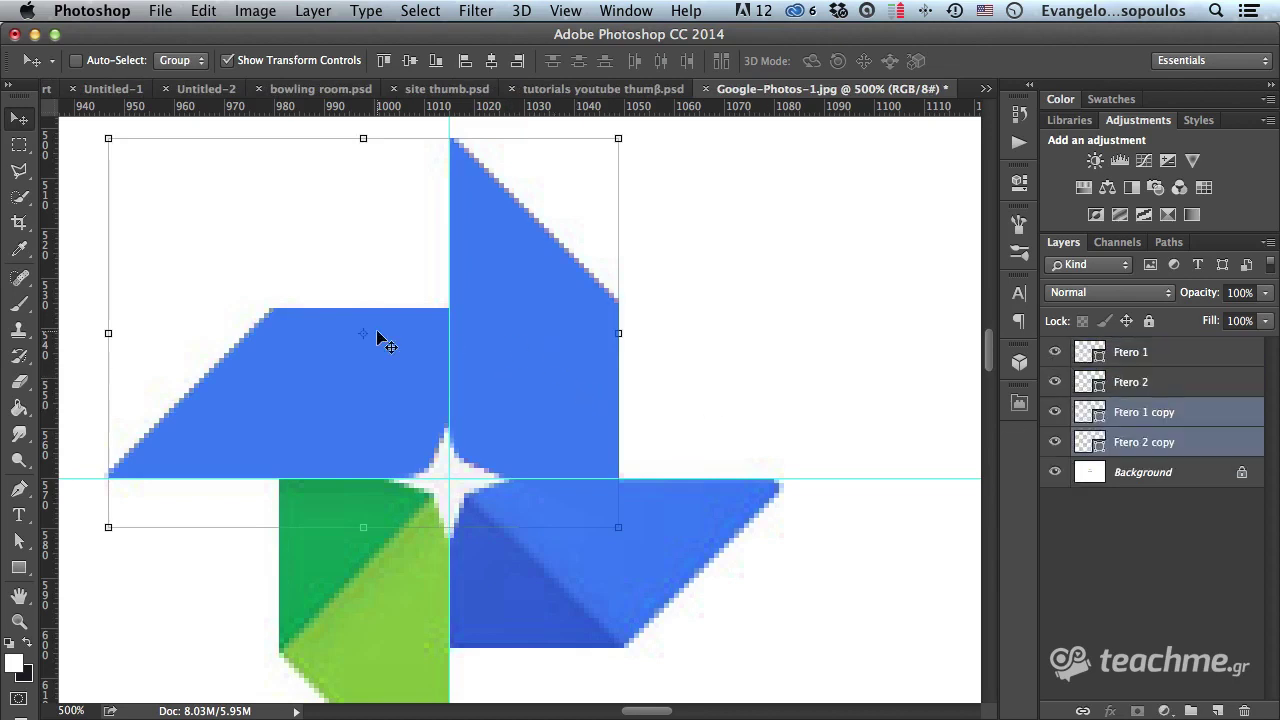
Rotate the copied blades about the guide crossing into the lower two blade positions.
drag(363, 335, 449, 478)
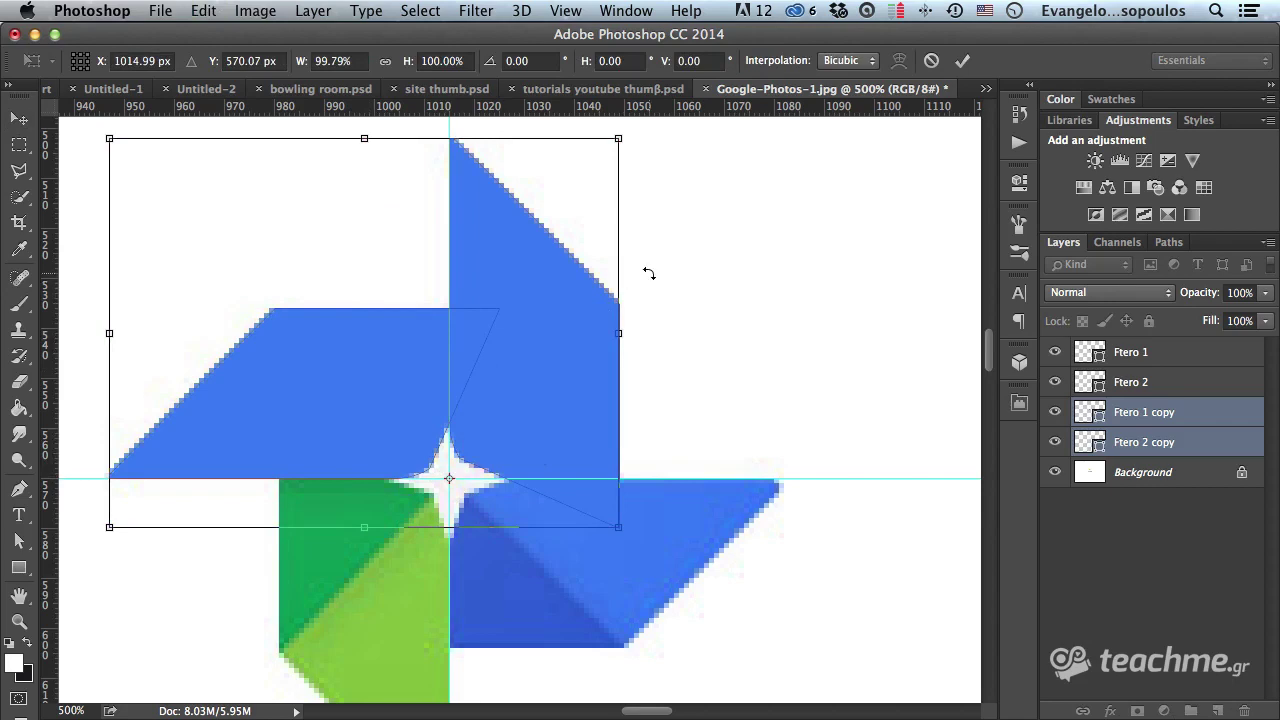
mouse_move(649, 272)
mouse_down()
mouse_move(400, 503)
mouse_move(407, 517)
mouse_up()
alt+click(600, 352)
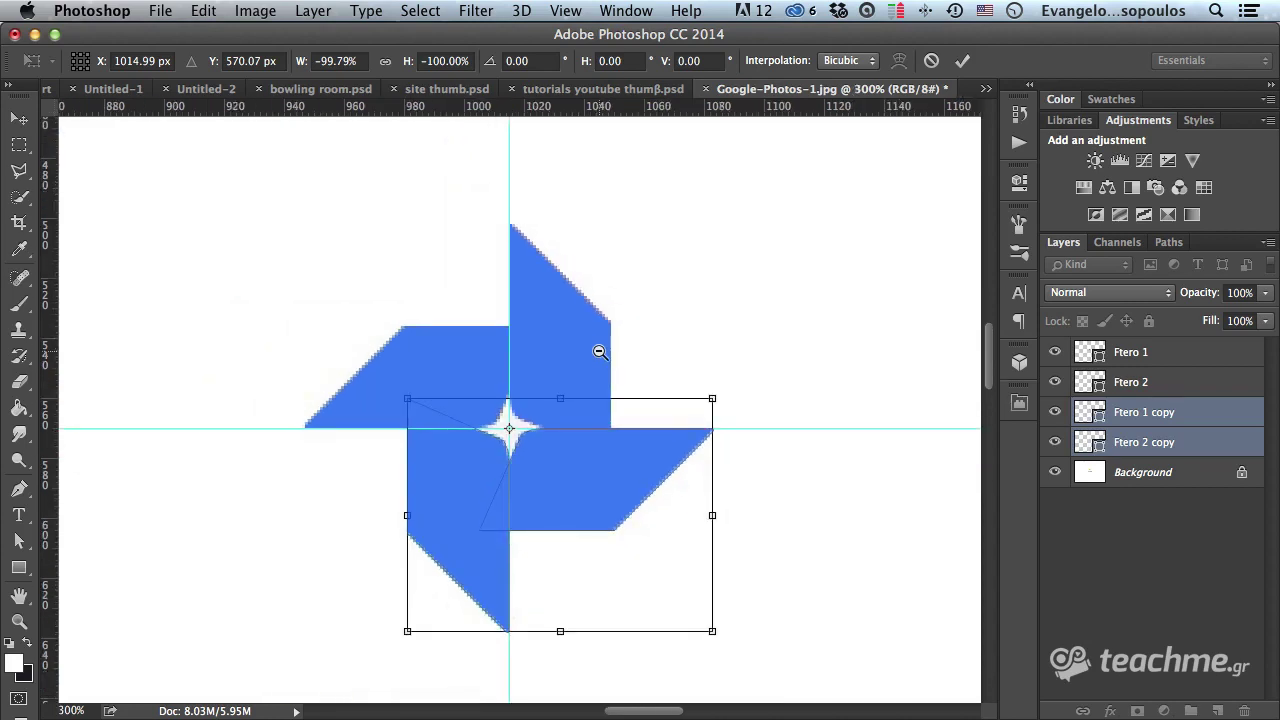
alt+click(600, 352)
click(586, 354)
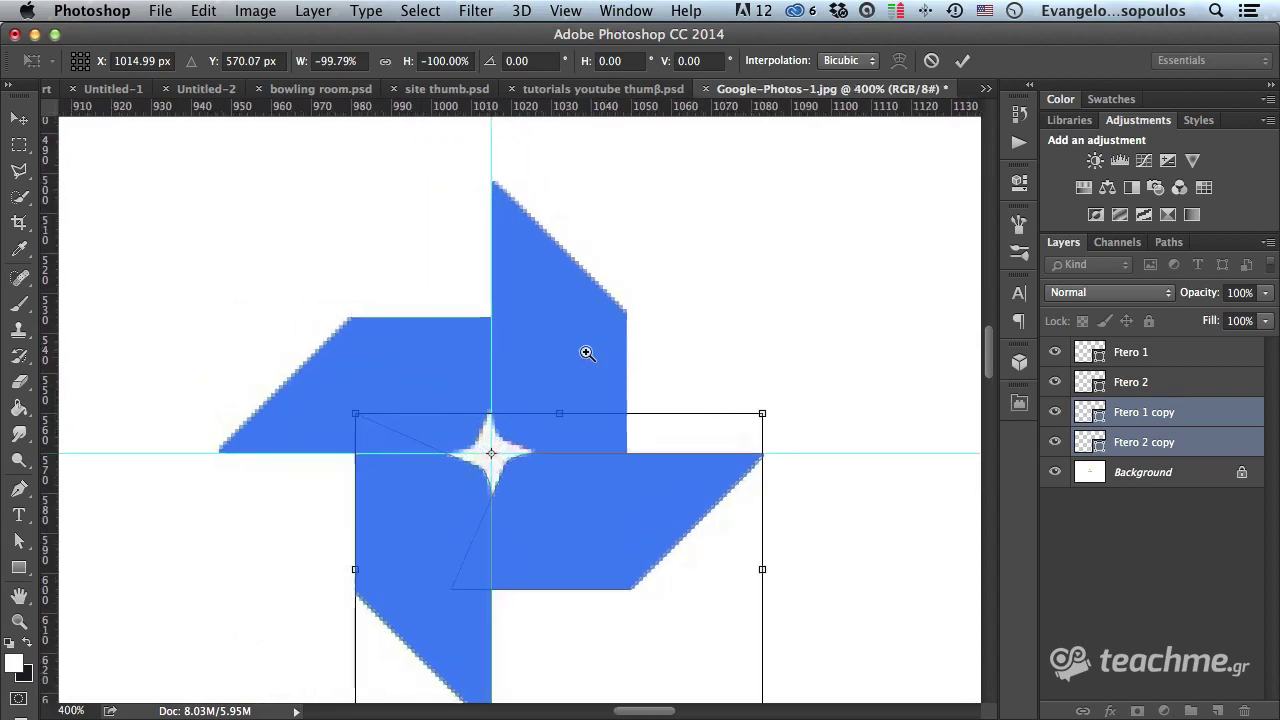
click(962, 60)
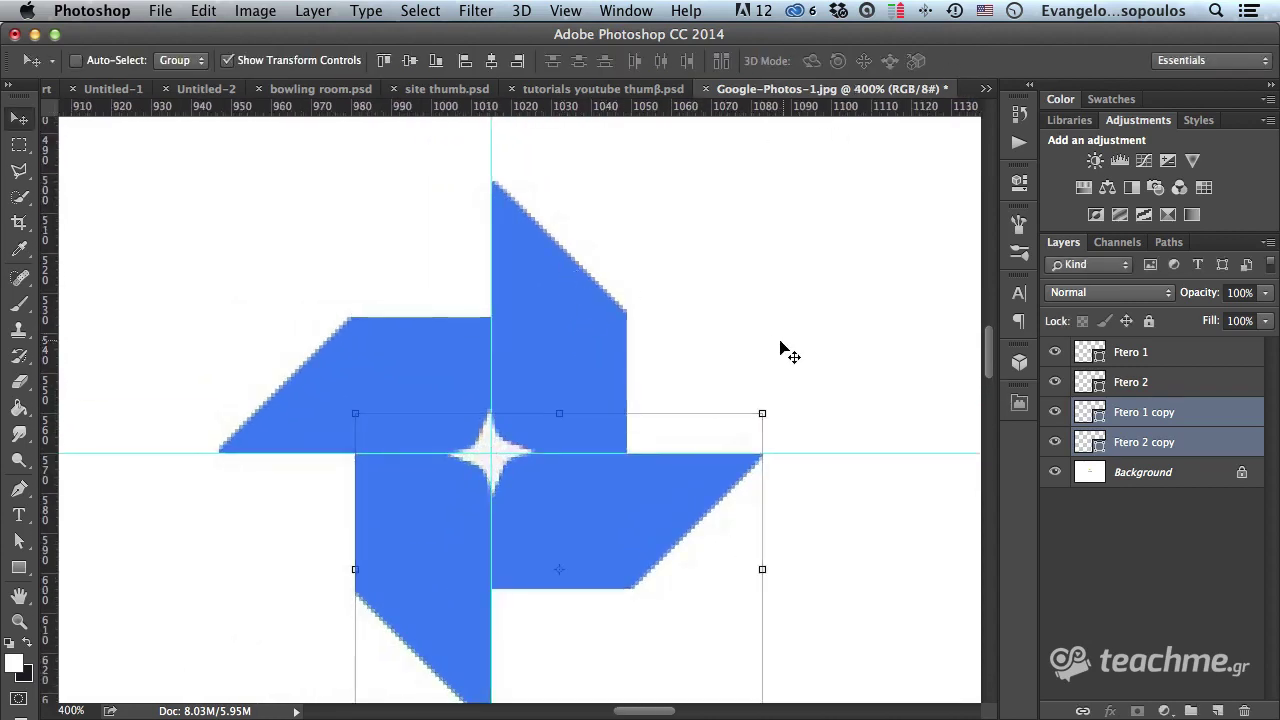
Rename the copies Ftero 3 and Ftero 4 and zoom out to 100%.
click(1120, 416)
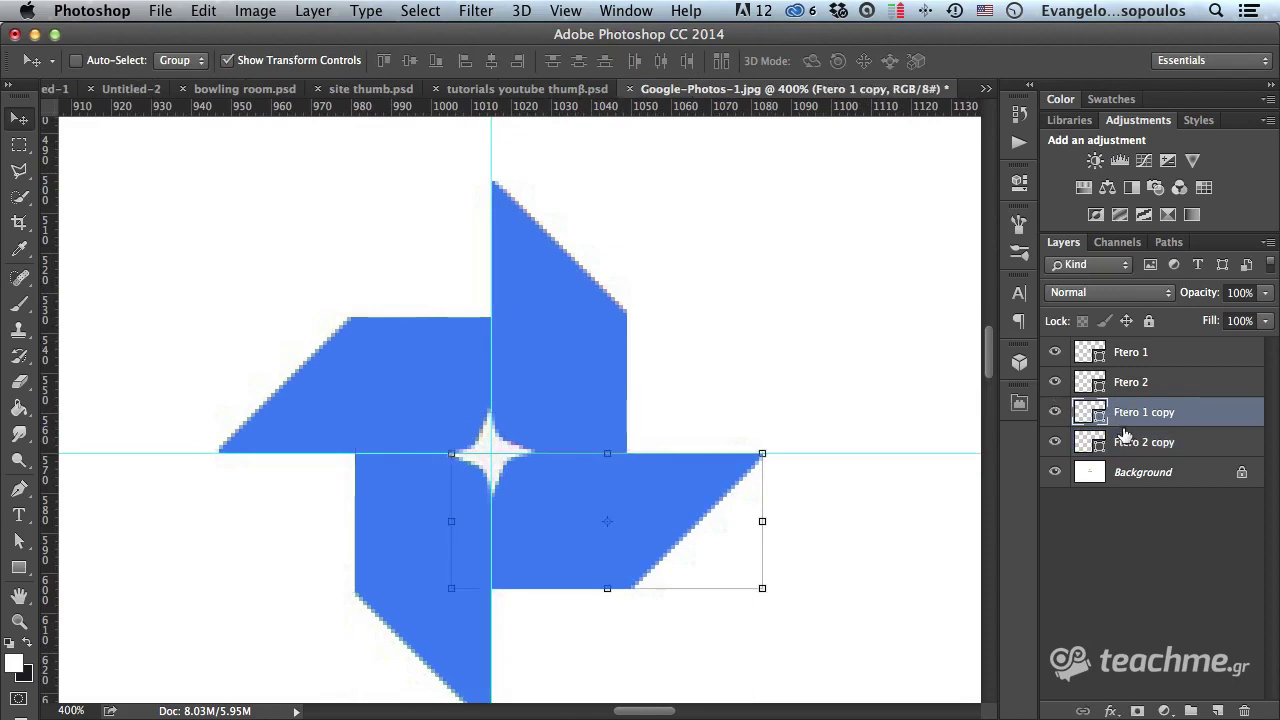
double_click(1128, 413)
text(Ftero 3)
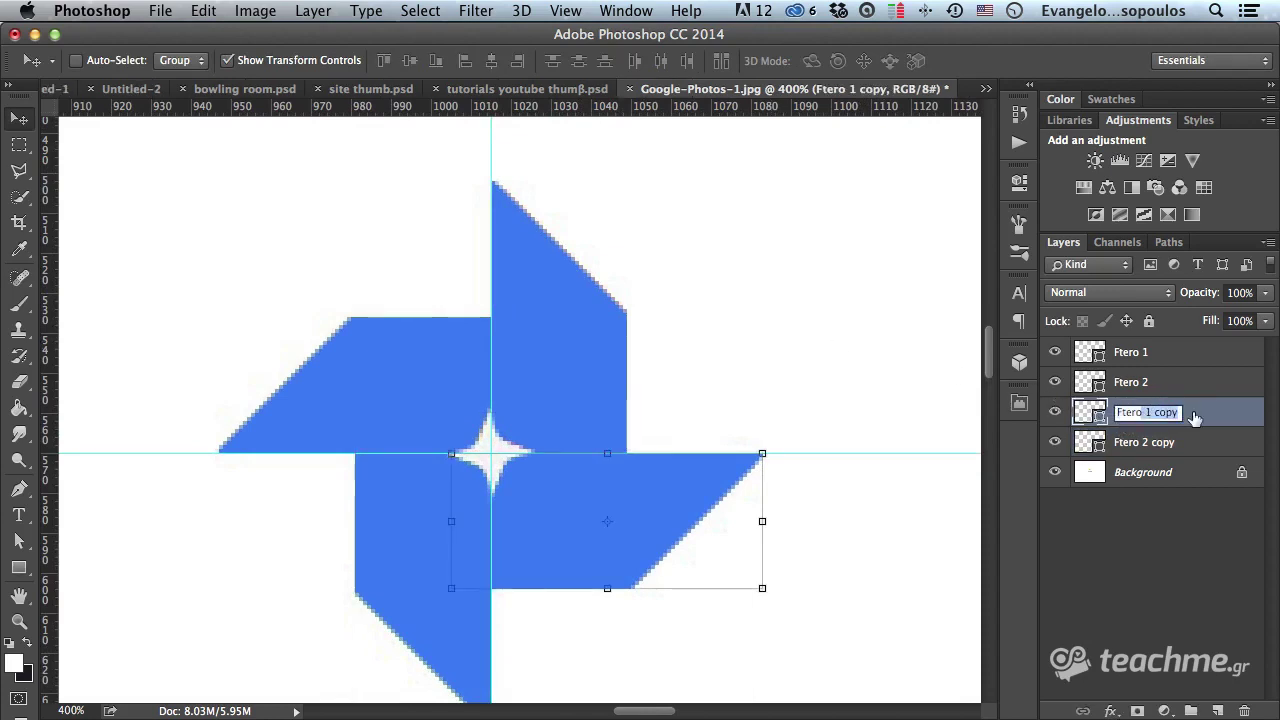
key(Return)
click(1148, 442)
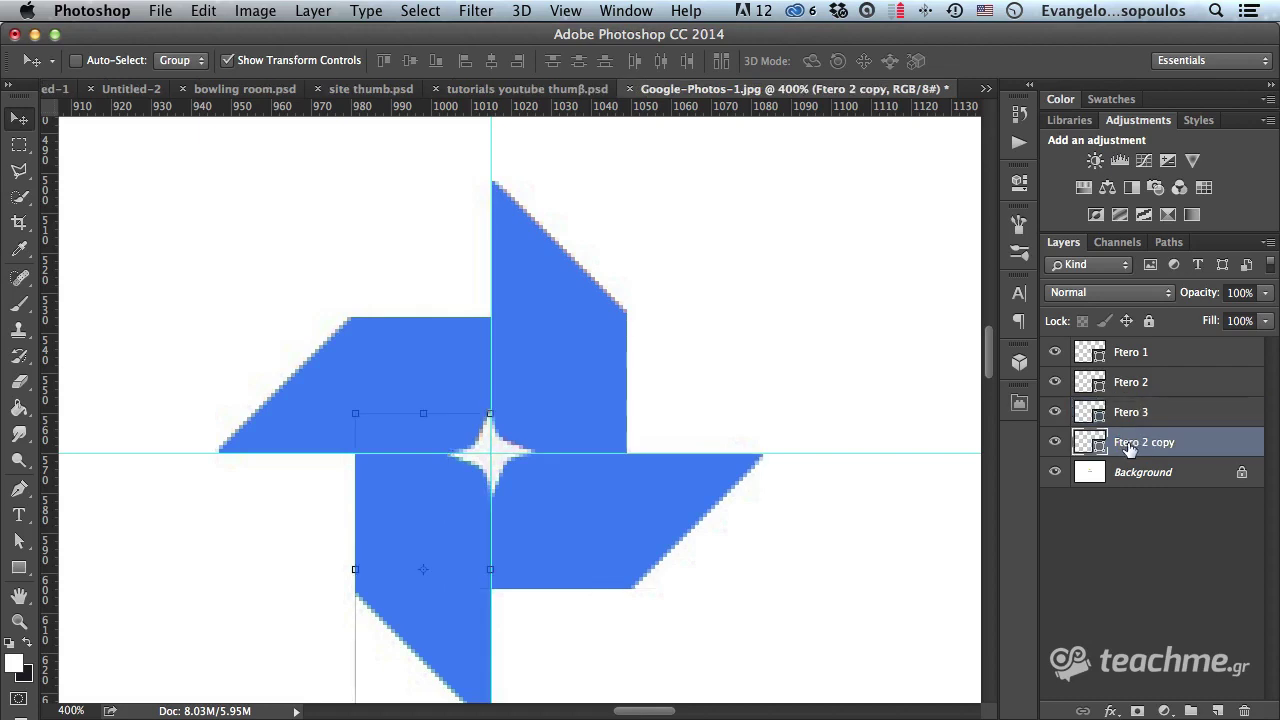
double_click(1136, 442)
drag(1145, 442, 1225, 443)
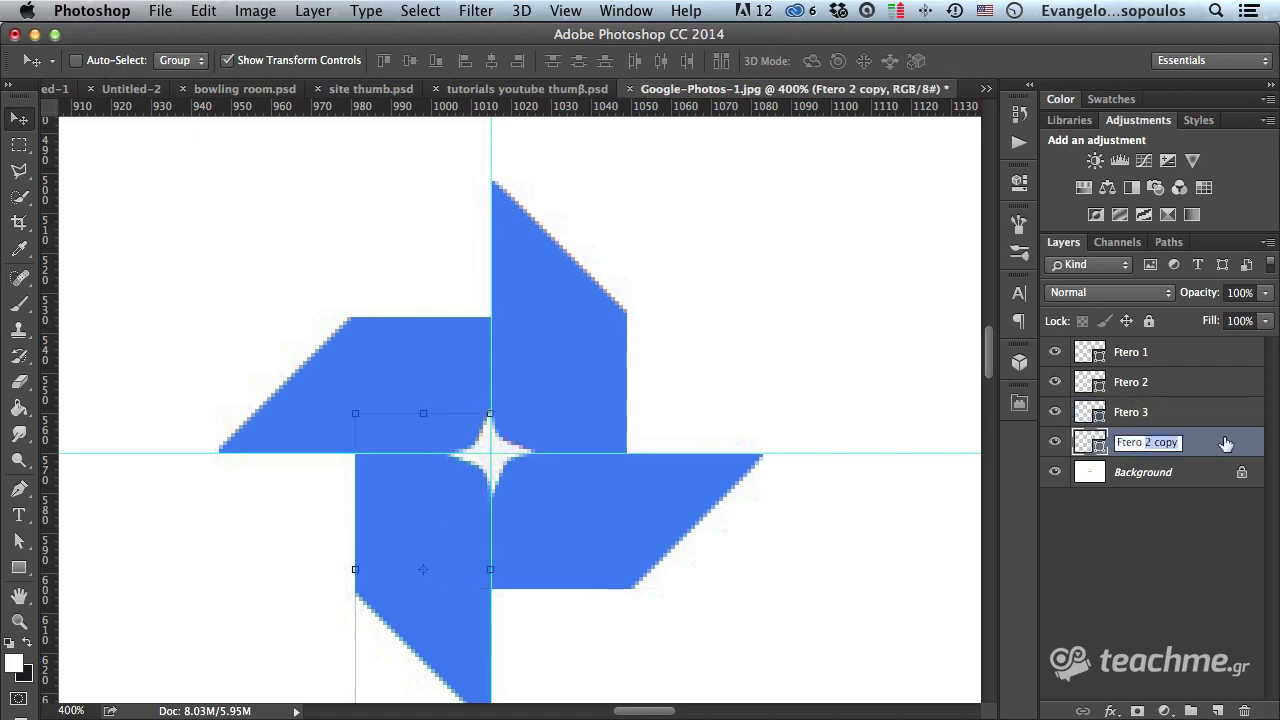
text(4)
key(Return)
key(ctrl+minus)
key(ctrl+minus)
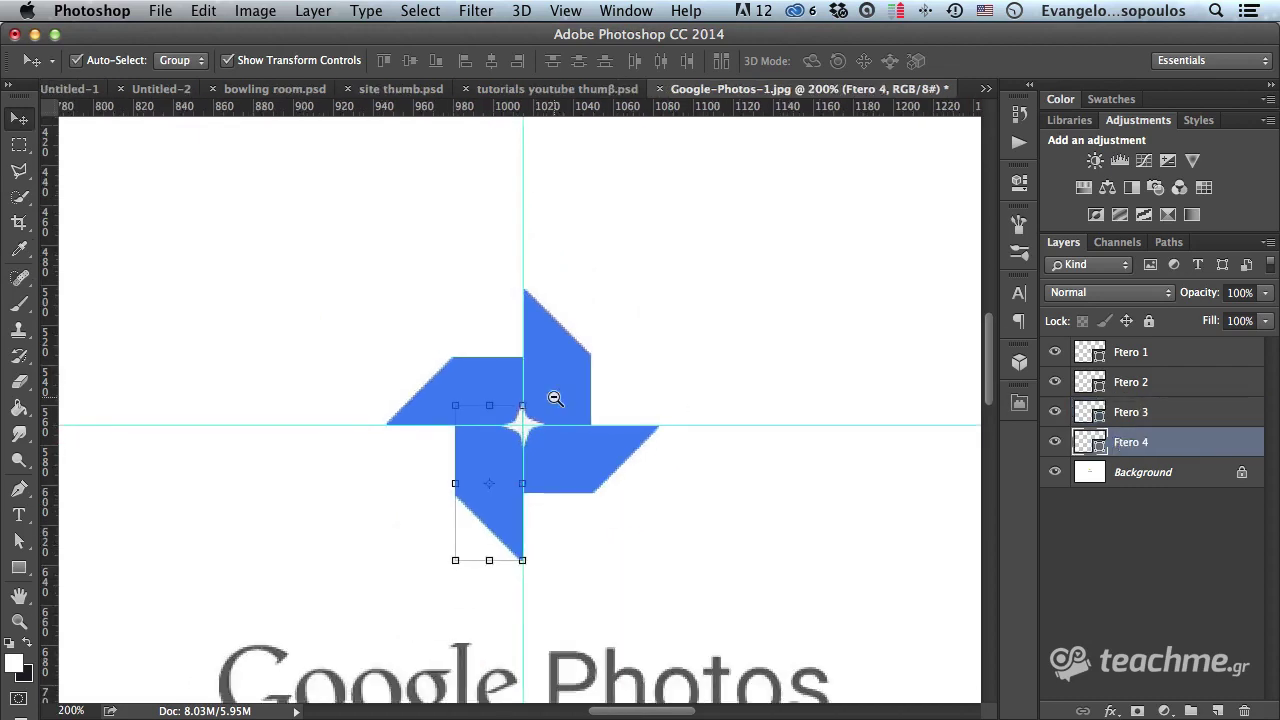
key(ctrl+minus)
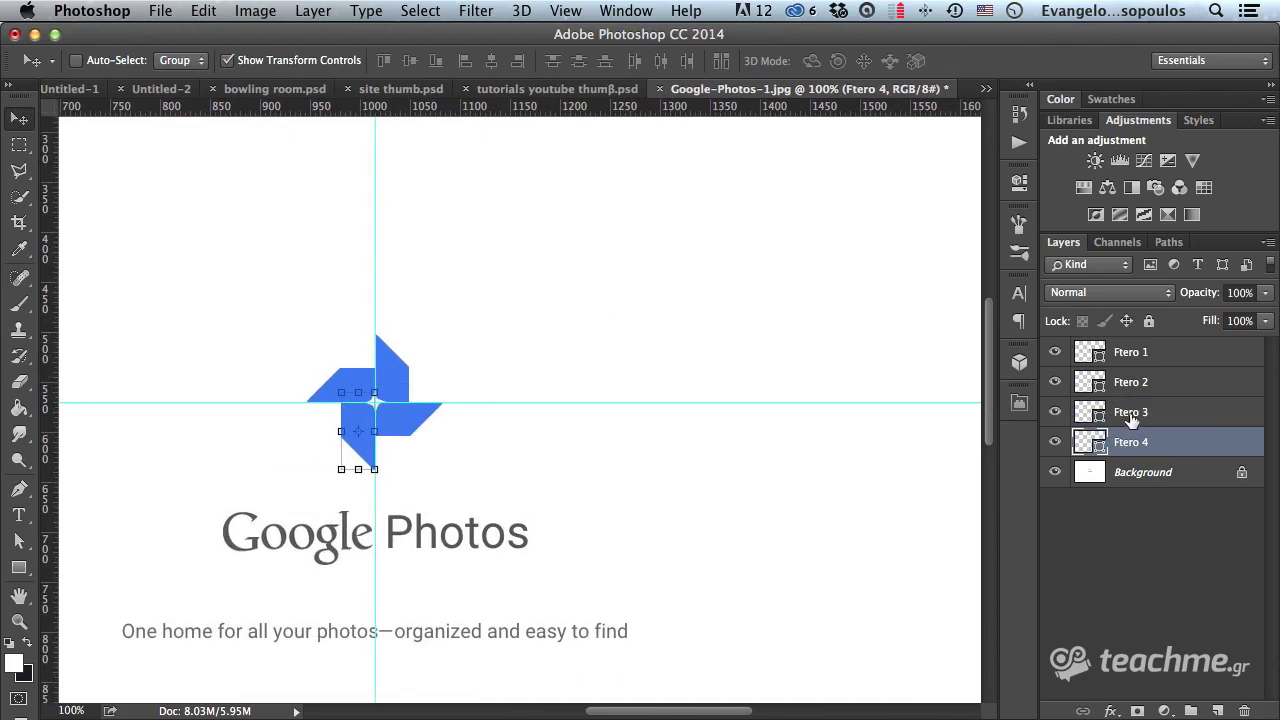
Select layers Ftero 1–4, drag them right of the original logo, and zoom to 300%.
shift+click(1133, 412)
shift+click(1130, 382)
shift+click(1130, 352)
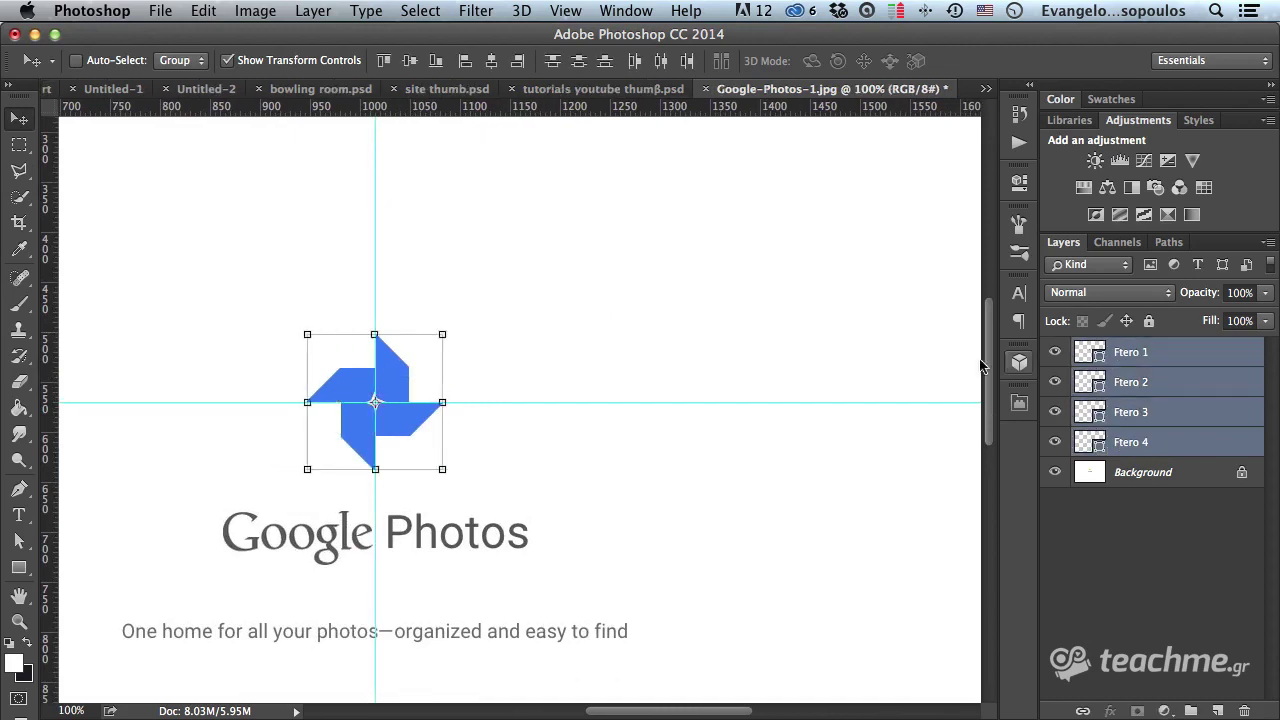
drag(393, 380, 547, 378)
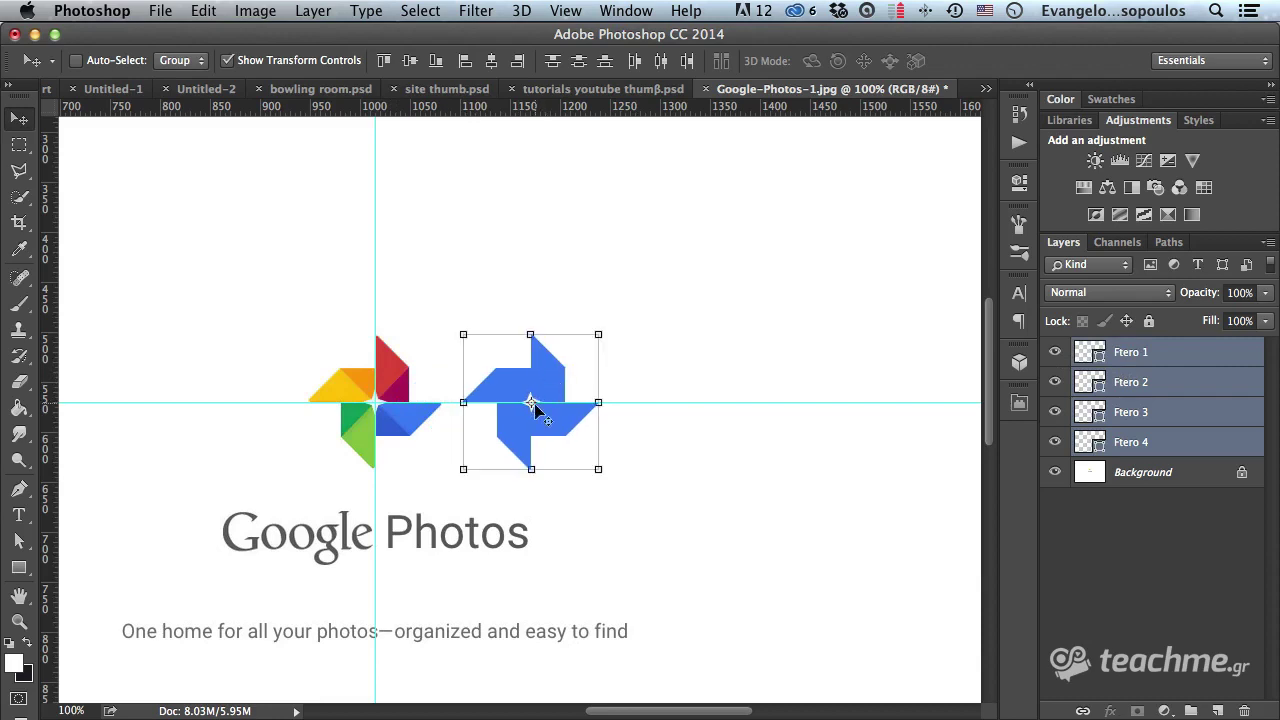
super+click(527, 415)
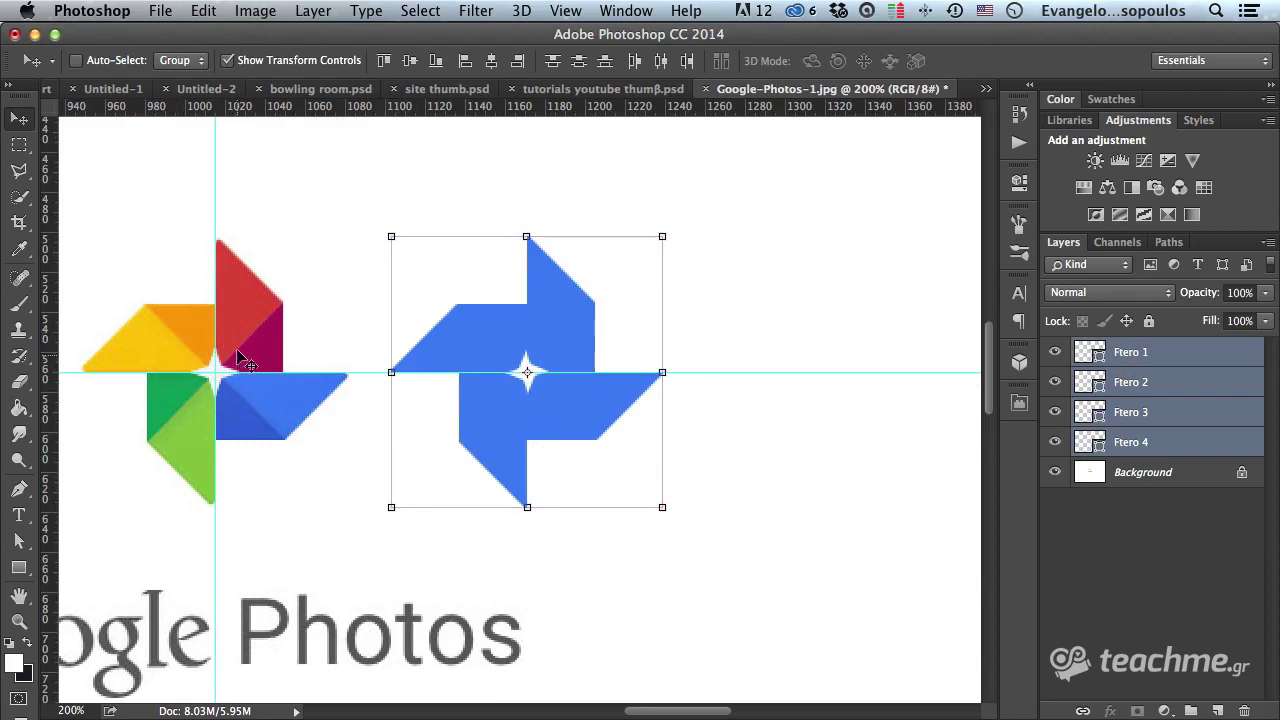
super+click(229, 394)
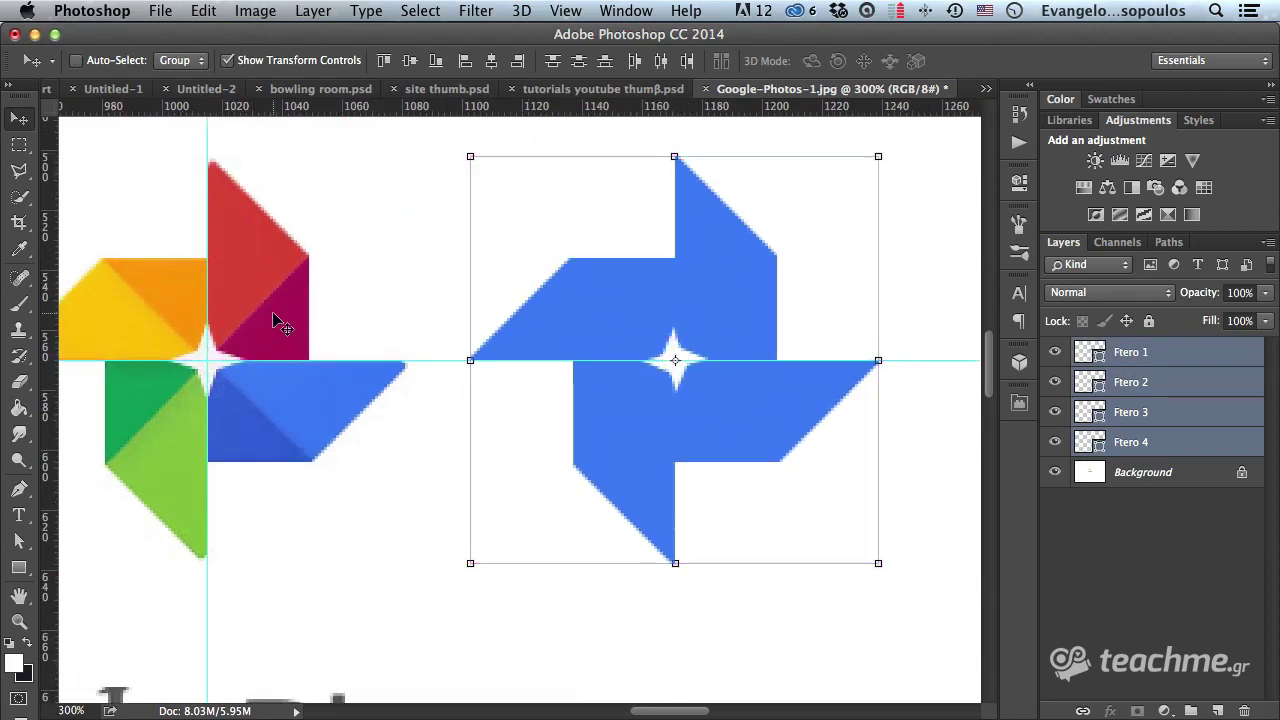
drag(137, 286, 257, 289)
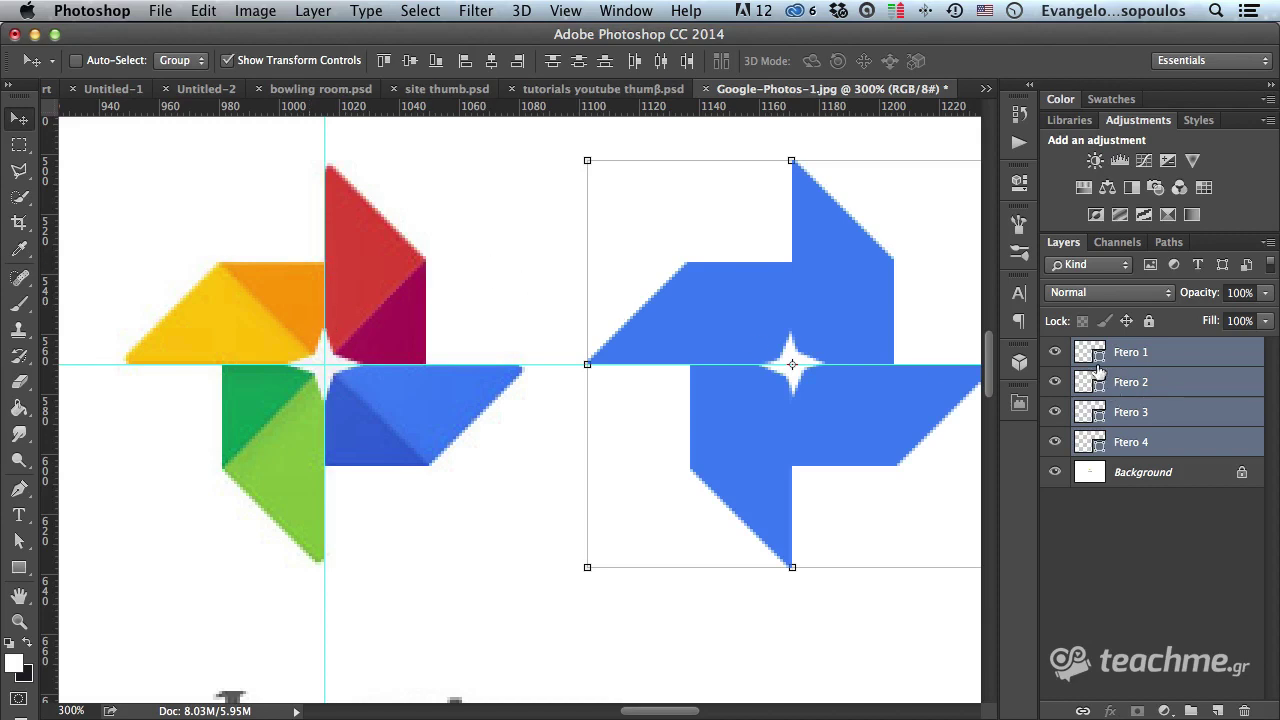
Fill Ftero 1 yellow and Ftero 2 red, sampled from the original logo's petals.
click(1080, 356)
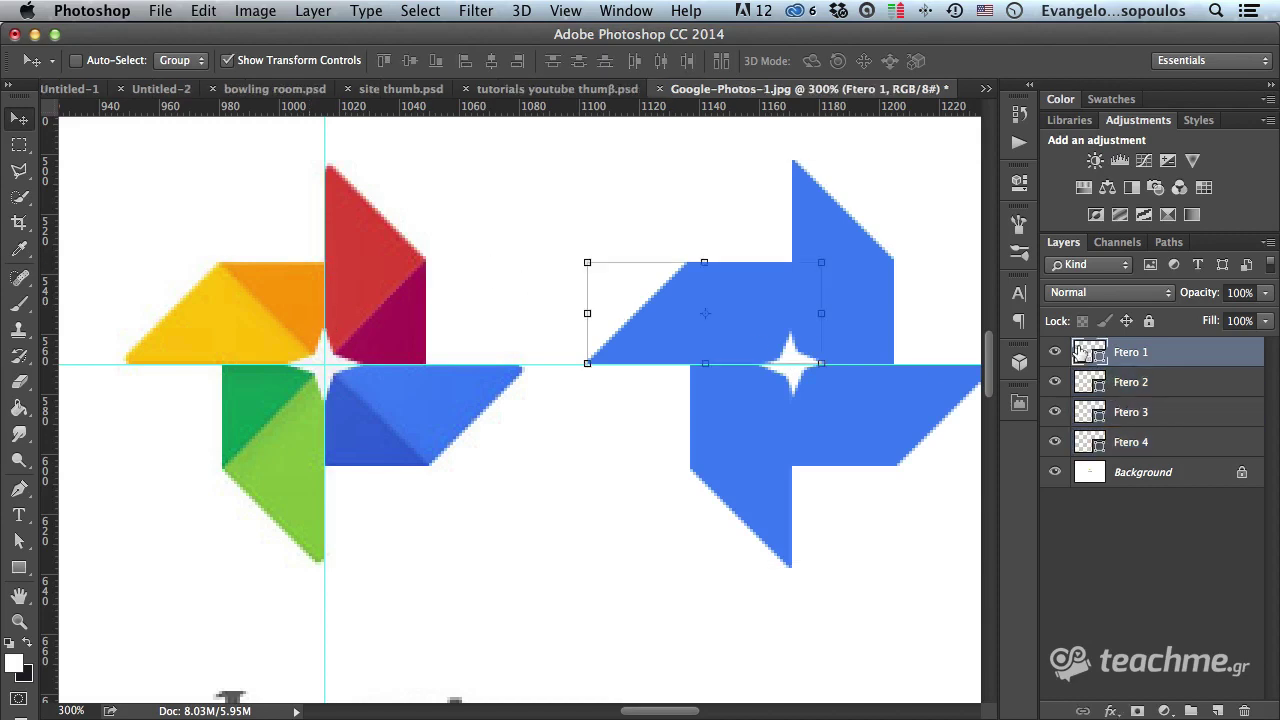
double_click(1080, 352)
click(197, 336)
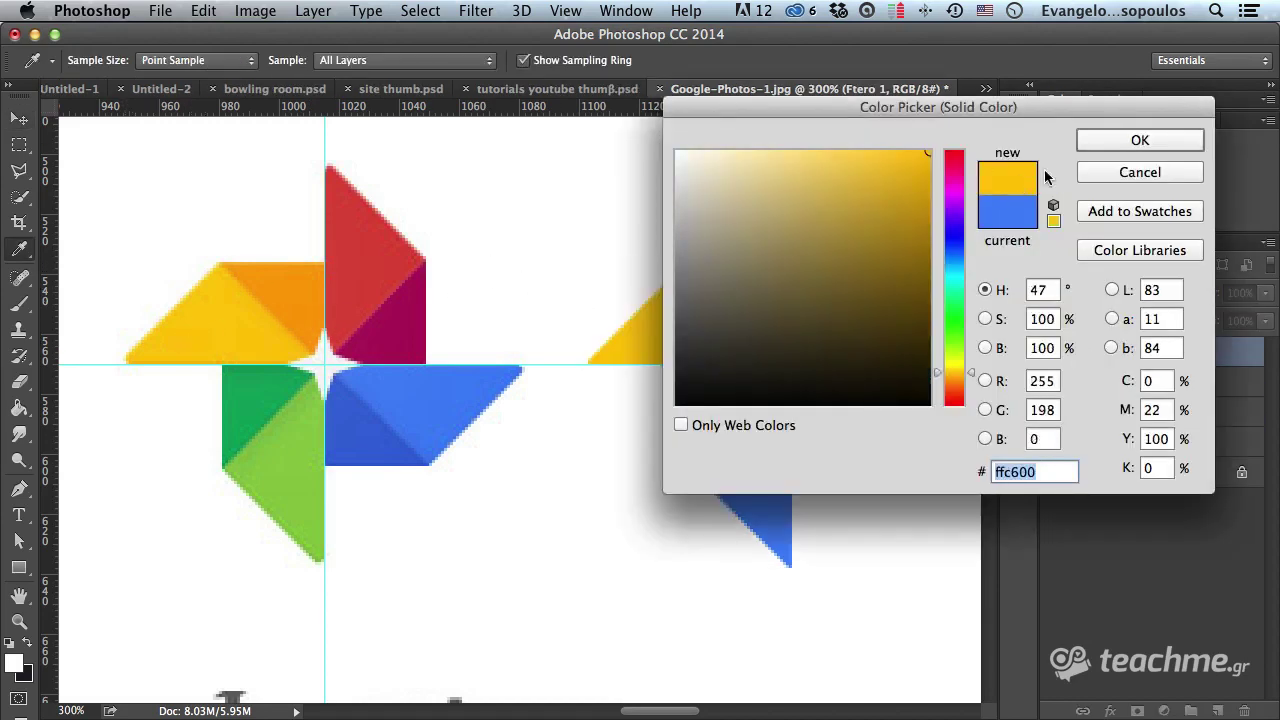
click(1121, 141)
double_click(1090, 380)
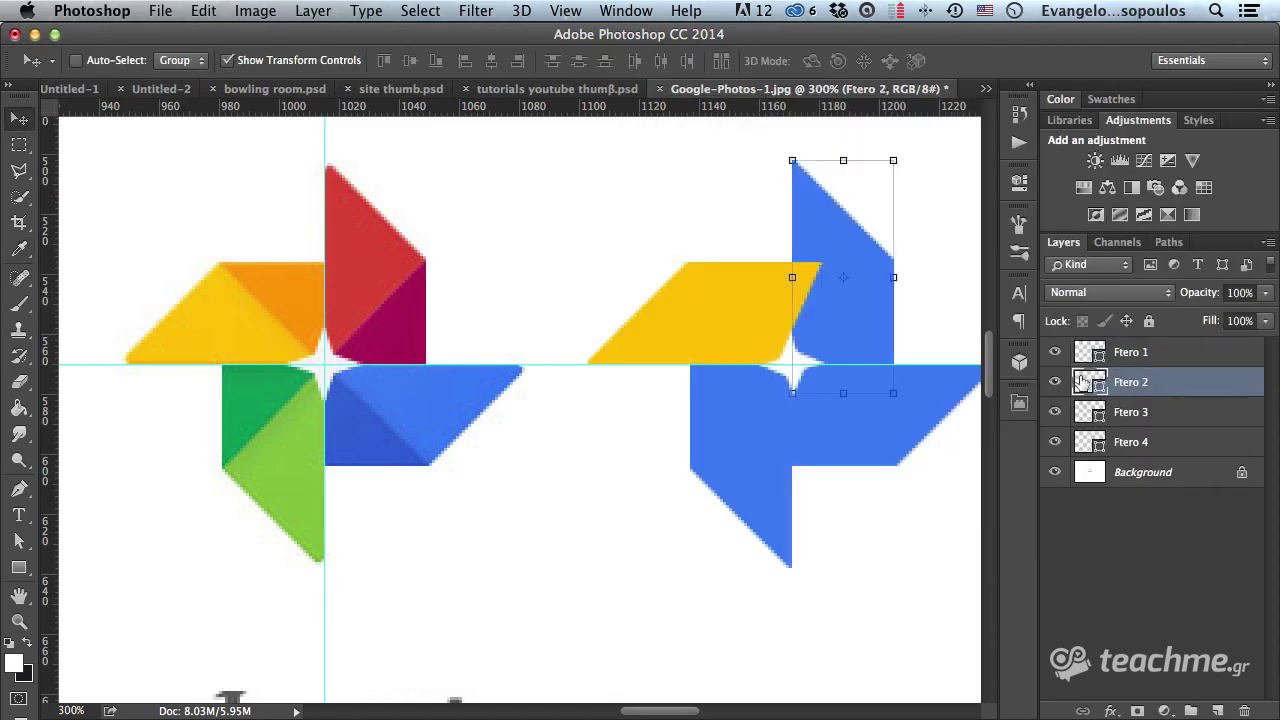
click(366, 232)
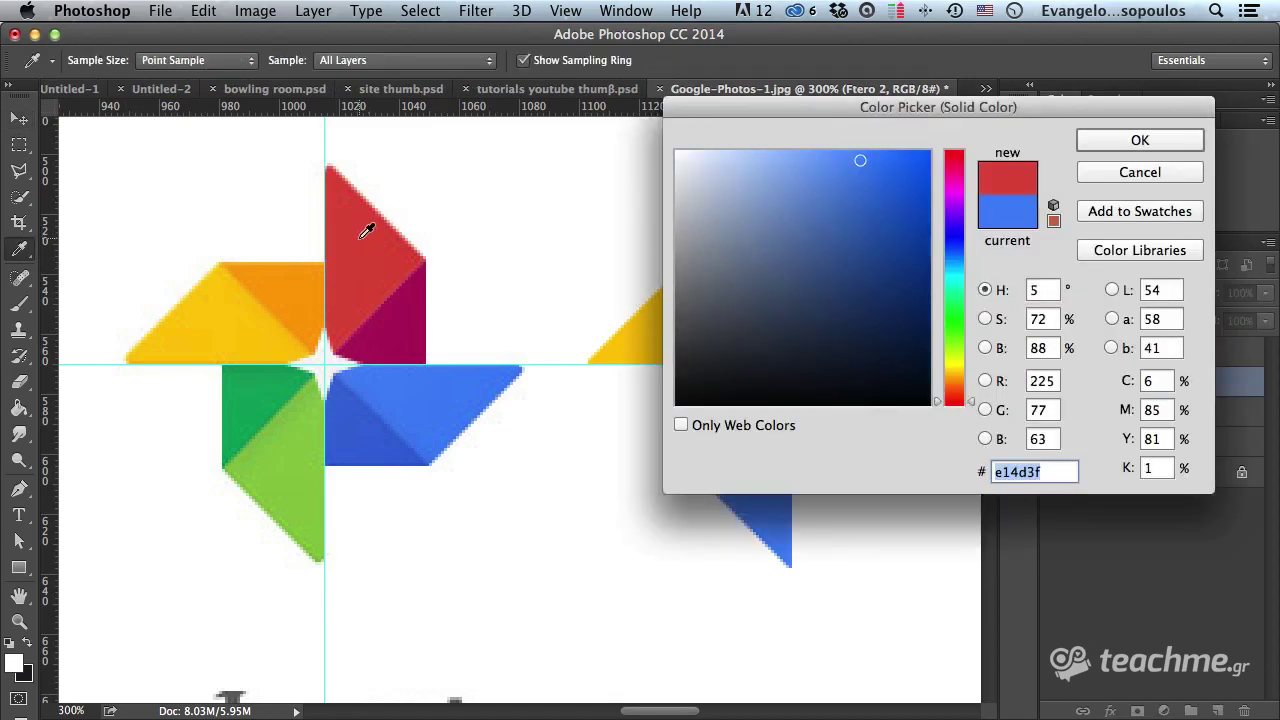
click(1105, 141)
Keep Ftero 3 blue and fill Ftero 4 green, sampled from the original petal.
click(1087, 412)
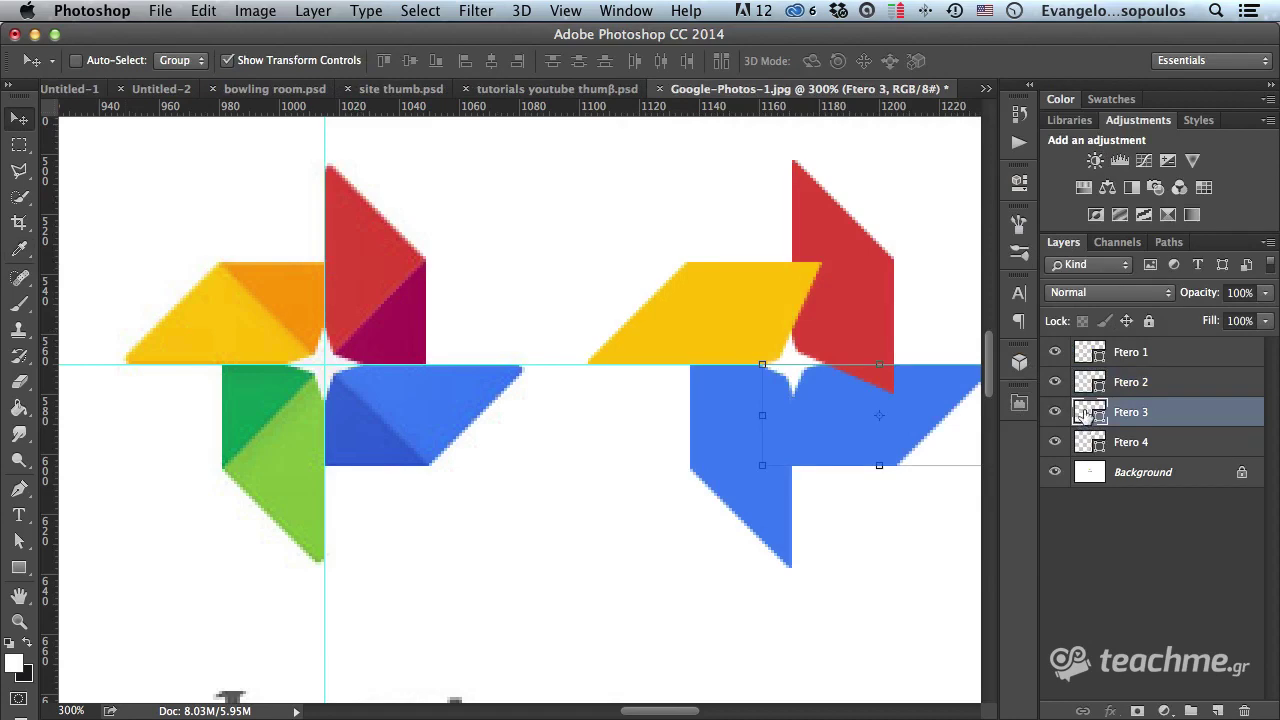
double_click(1087, 412)
click(1158, 173)
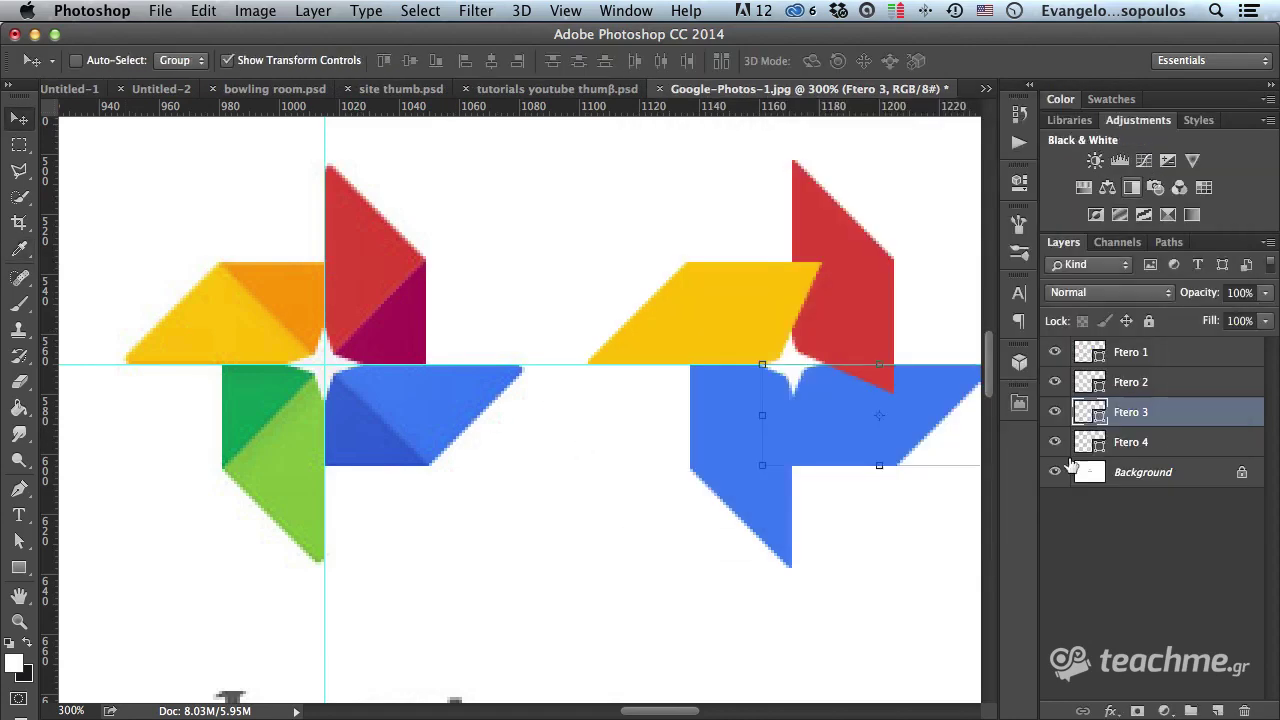
click(1075, 442)
double_click(1075, 442)
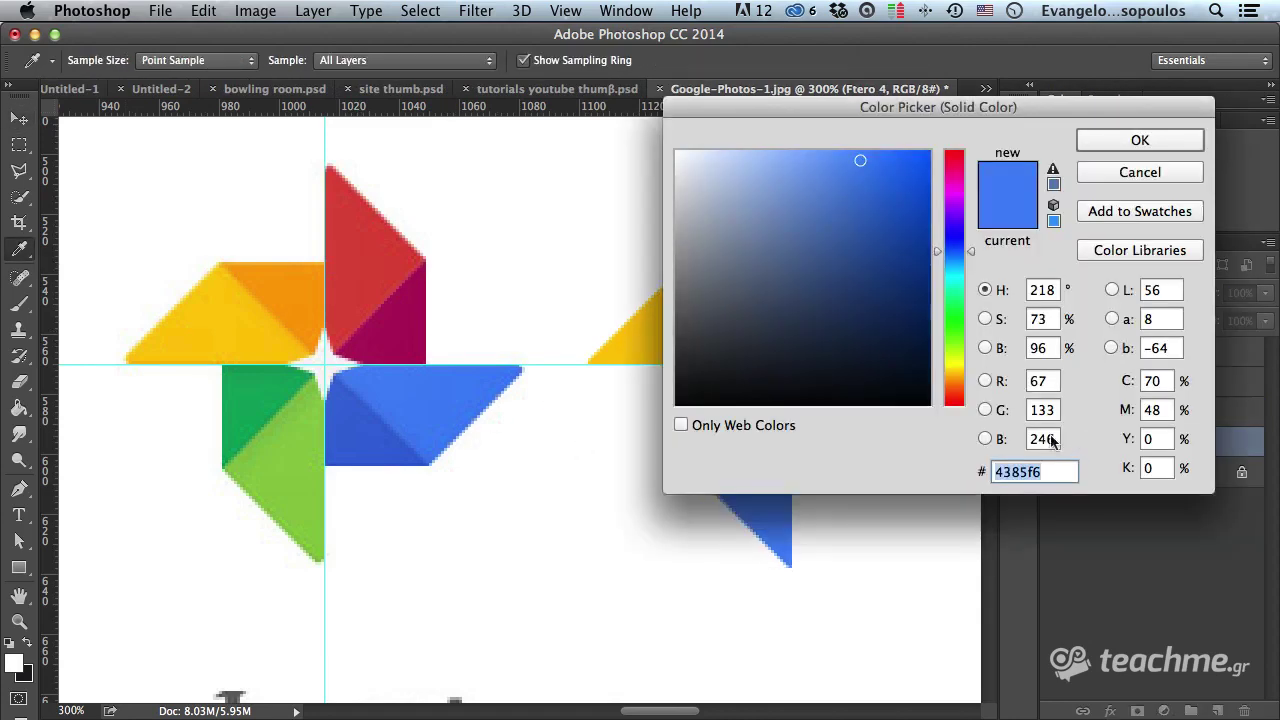
click(284, 450)
click(1139, 141)
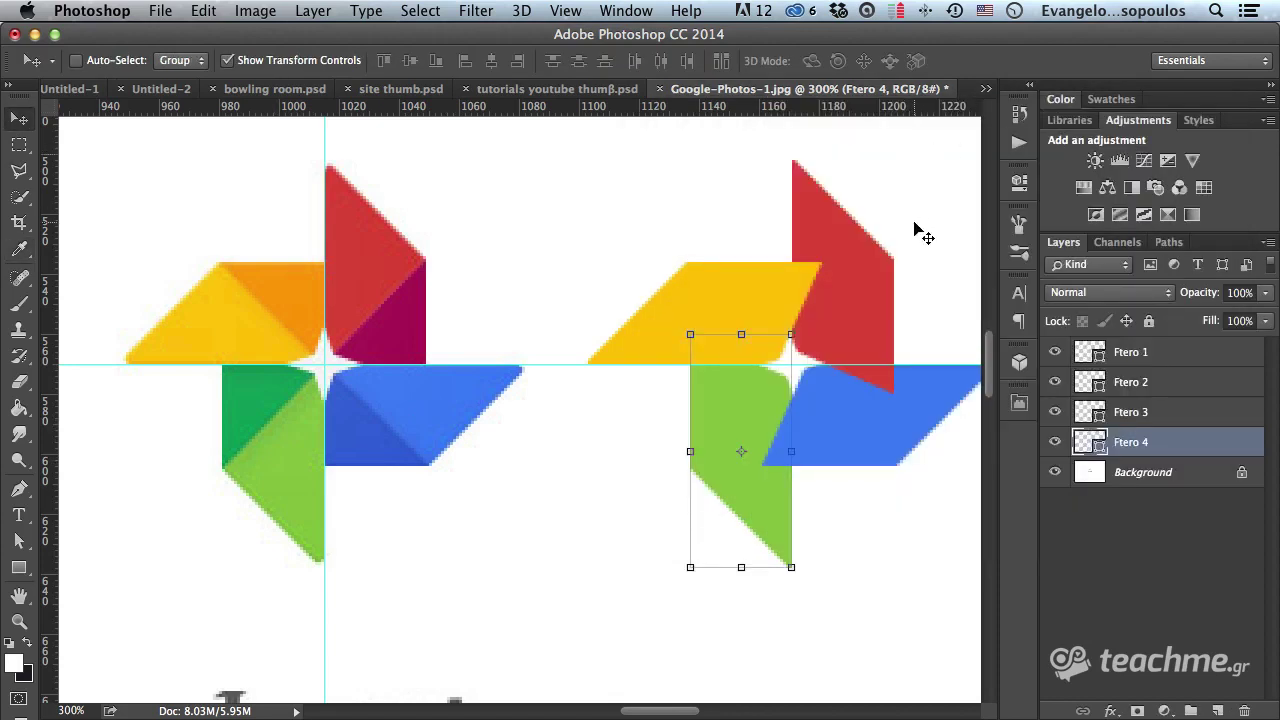
Toggle the yellow and red blades' visibility to check where they overlap.
click(1108, 357)
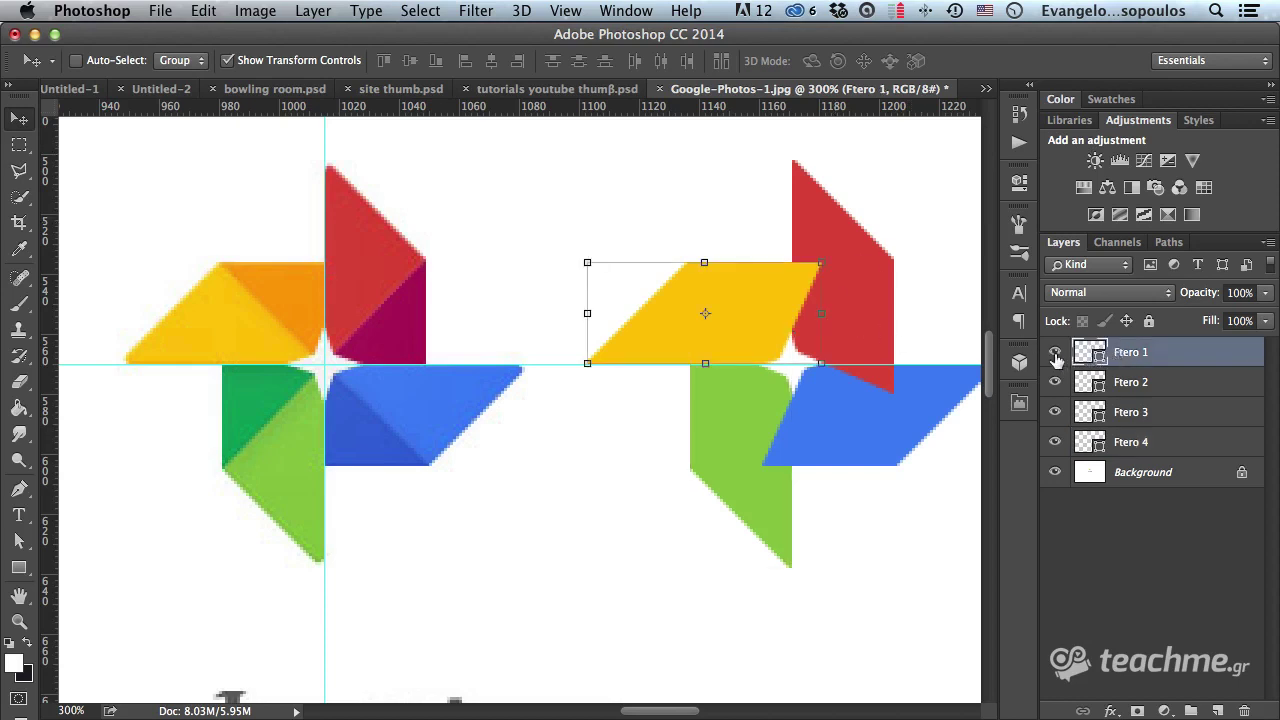
click(1054, 352)
click(1054, 382)
Move Ftero 1 below Ftero 2 and mask the yellow blade where the red overlaps.
ctrl+click(1088, 384)
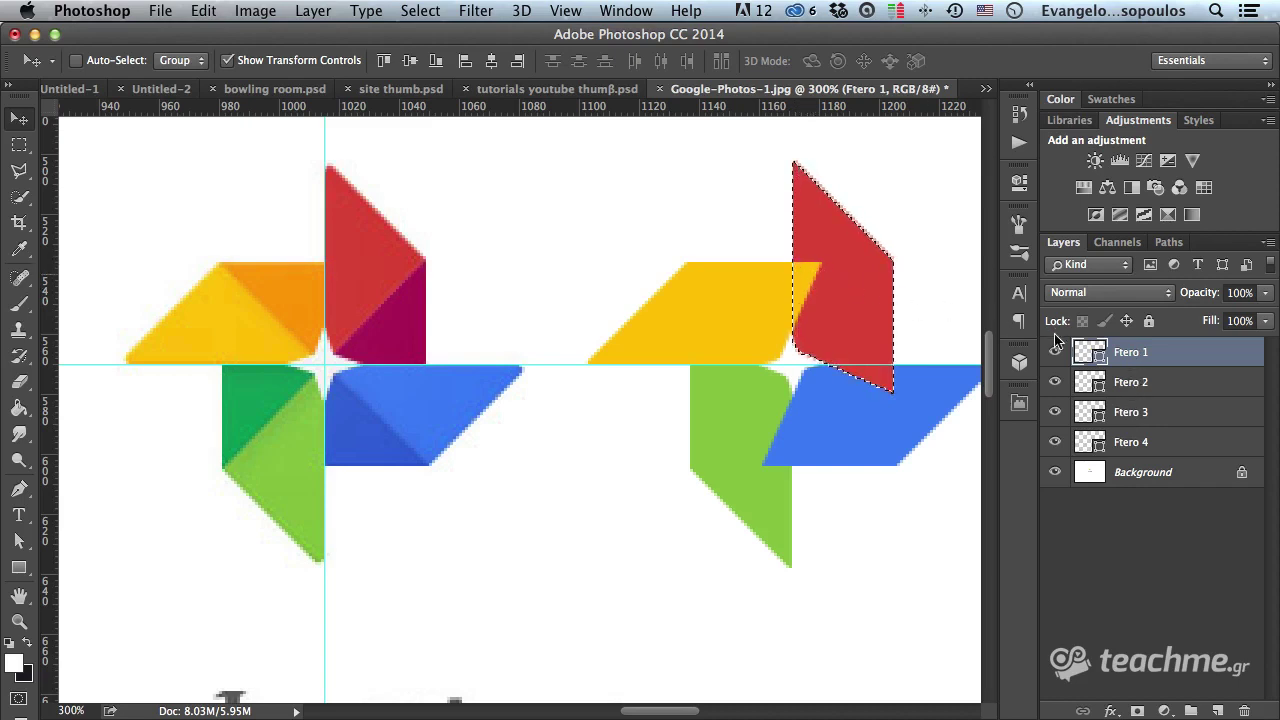
mouse_move(1160, 362)
mouse_down()
mouse_move(1162, 388)
mouse_move(1157, 352)
mouse_up()
click(1137, 710)
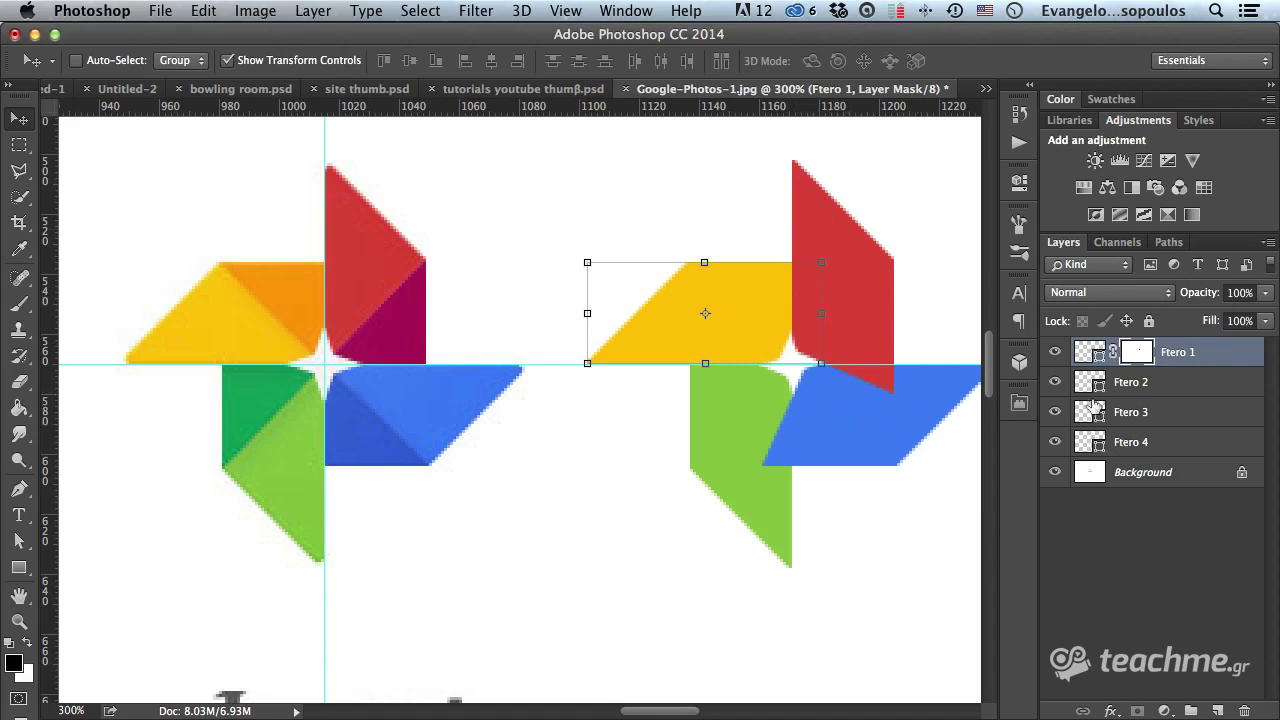
Mask the red blade under the blue, and the blue blade under the green.
click(1092, 412)
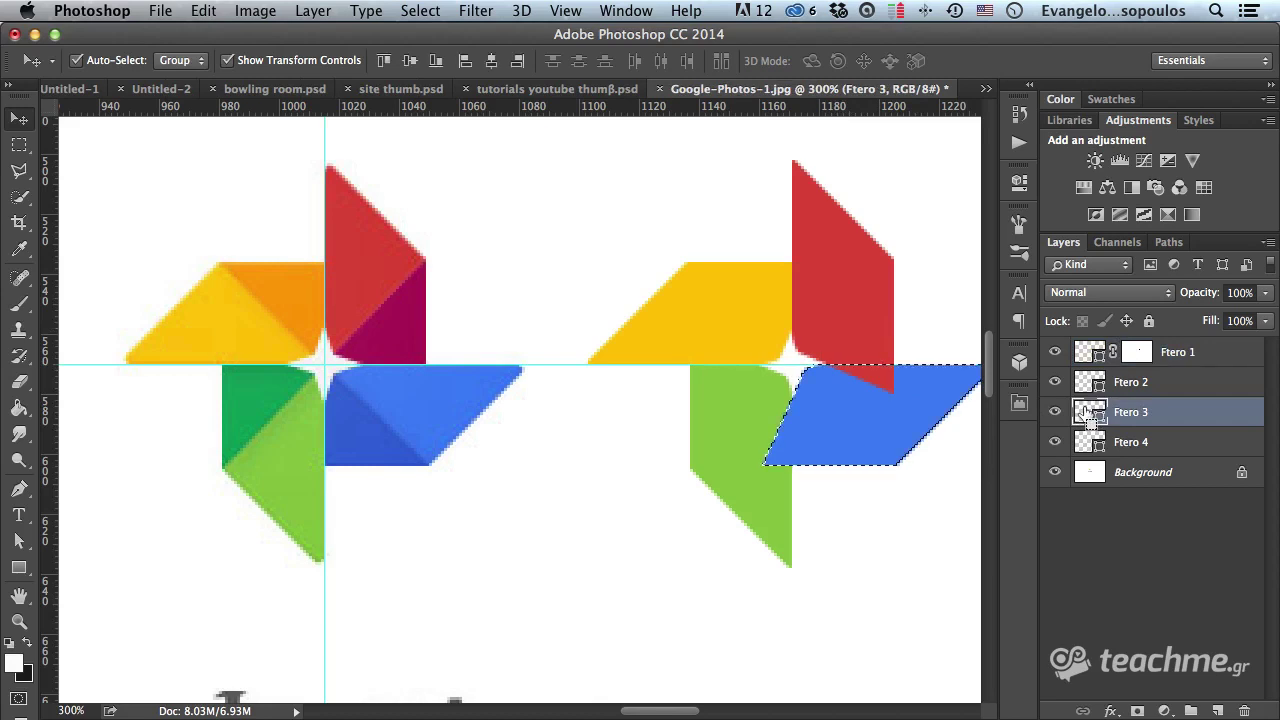
click(1147, 383)
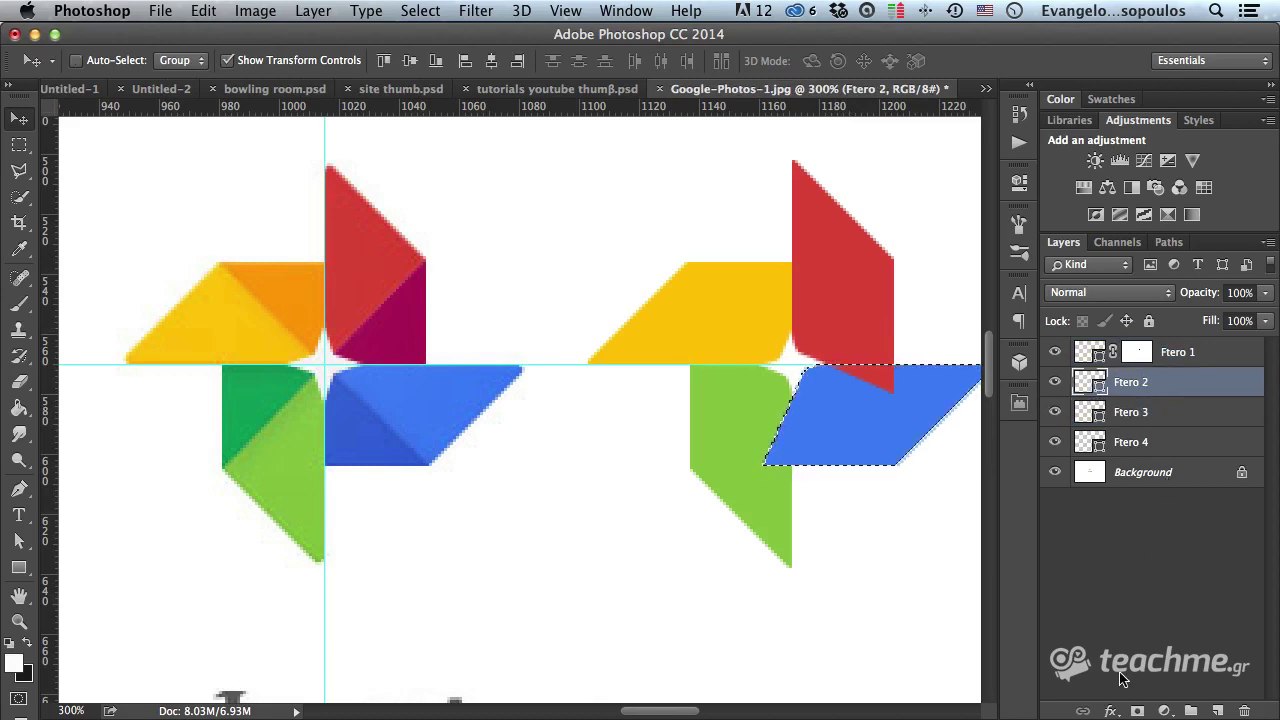
alt+click(1137, 711)
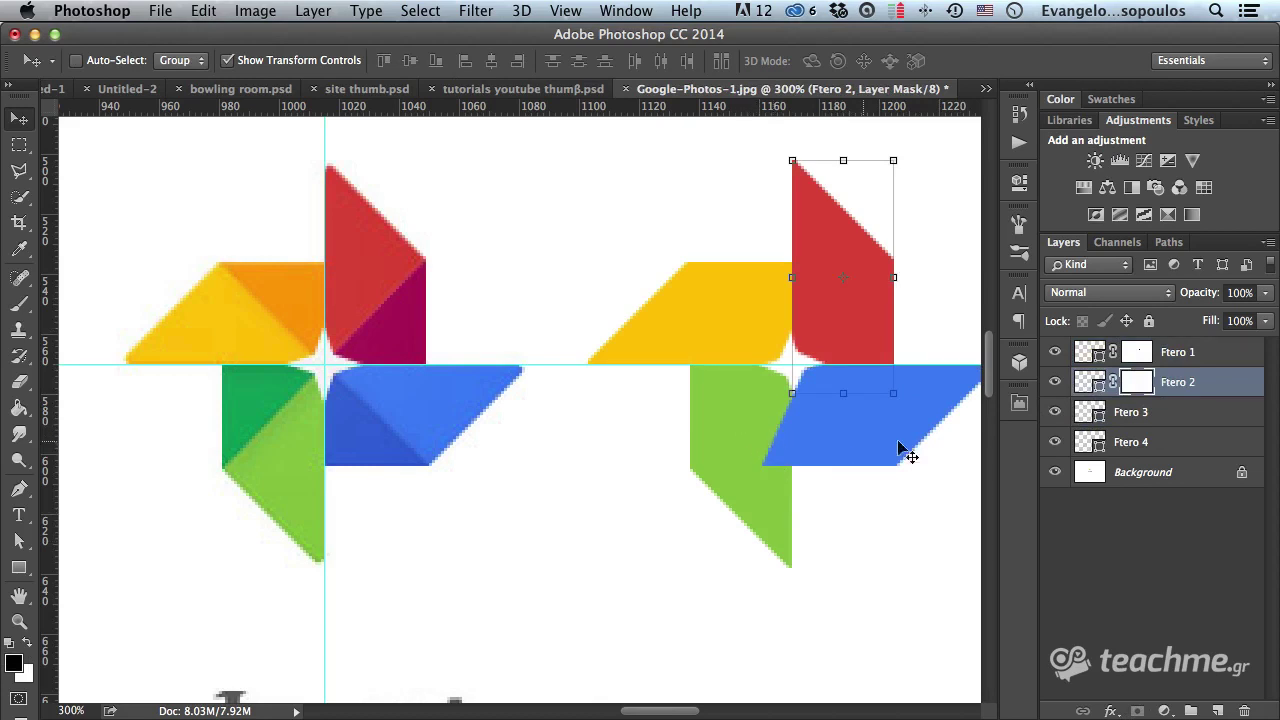
click(1141, 416)
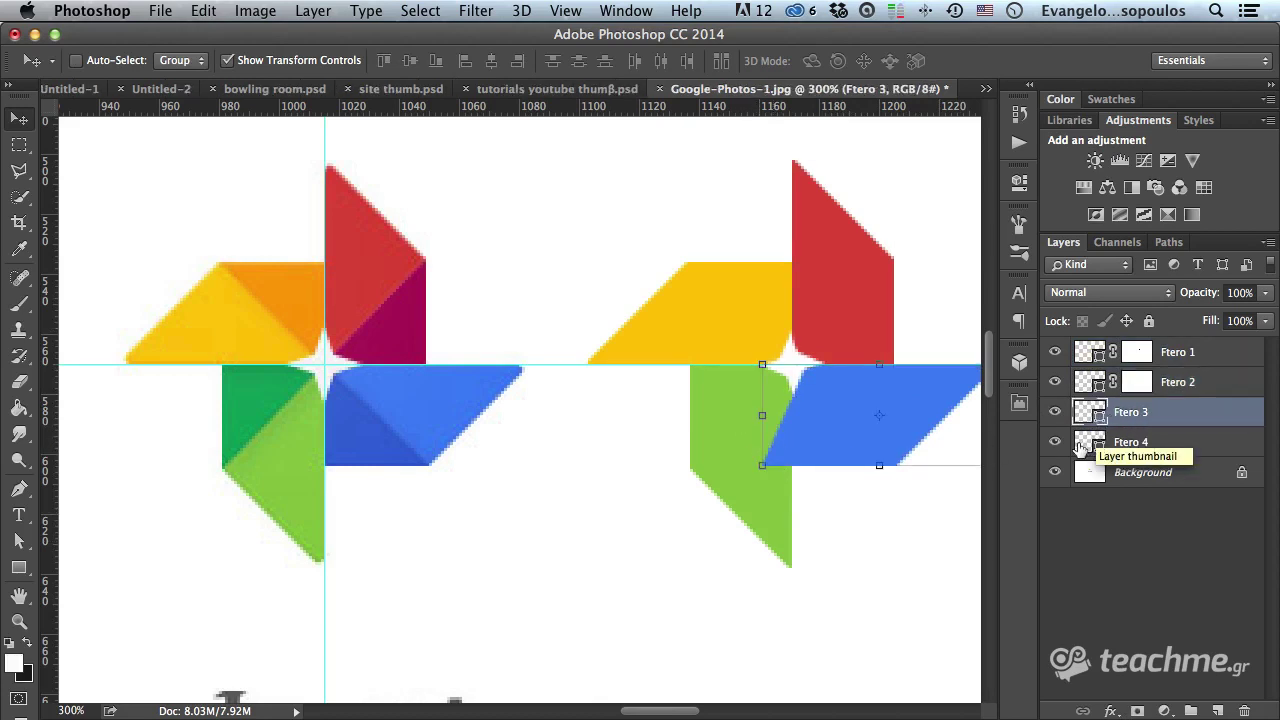
super+click(1083, 444)
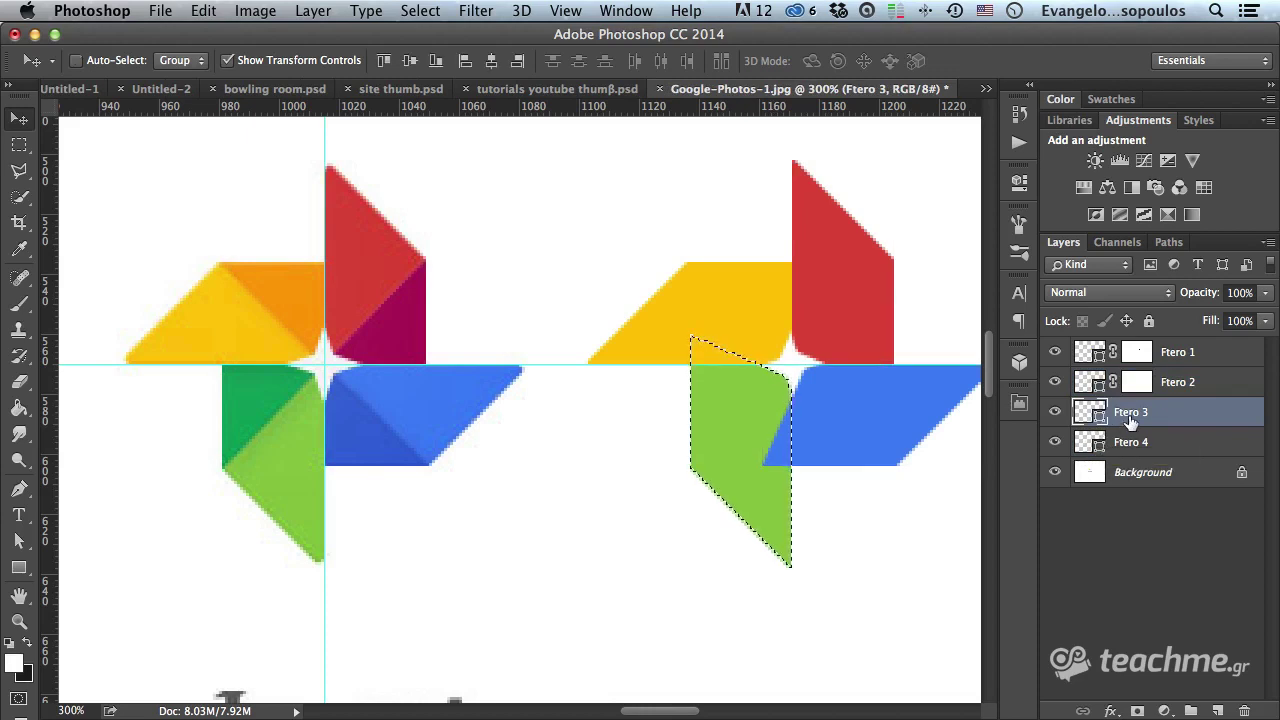
alt+click(1137, 711)
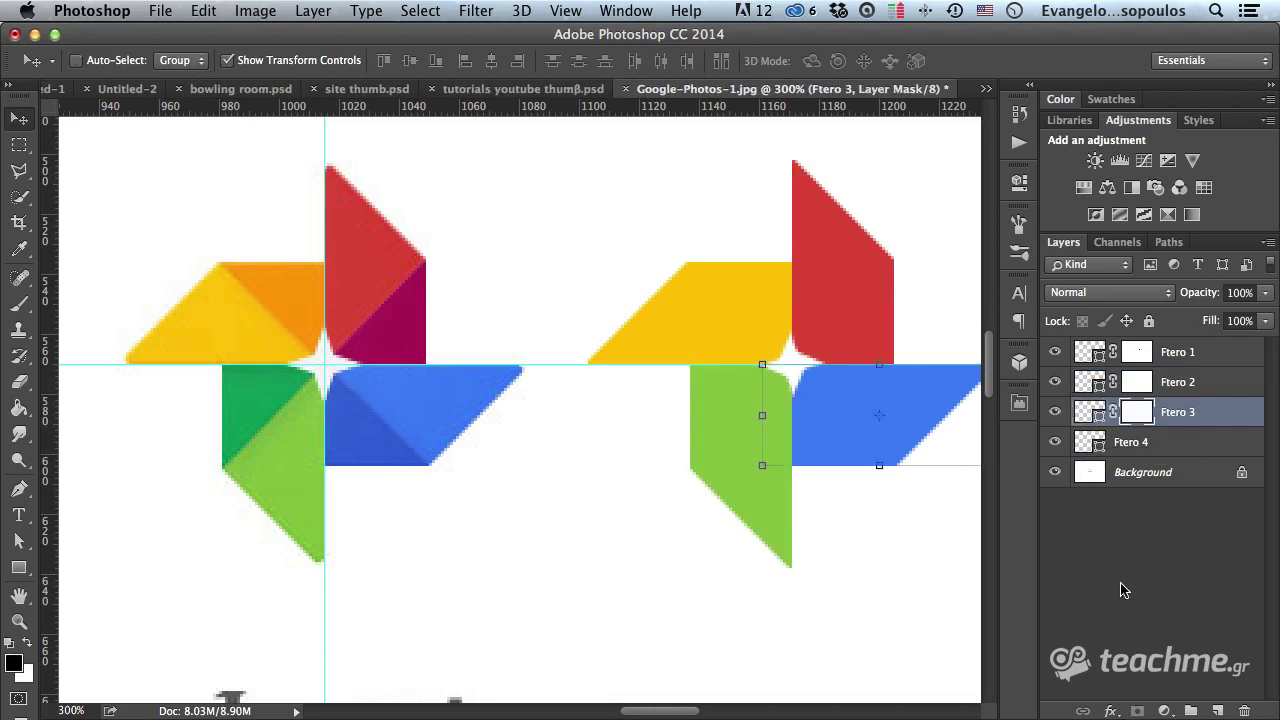
Centre both pinwheels in the view and target the Ftero 1 layer.
scroll(843, 466, down, 2)
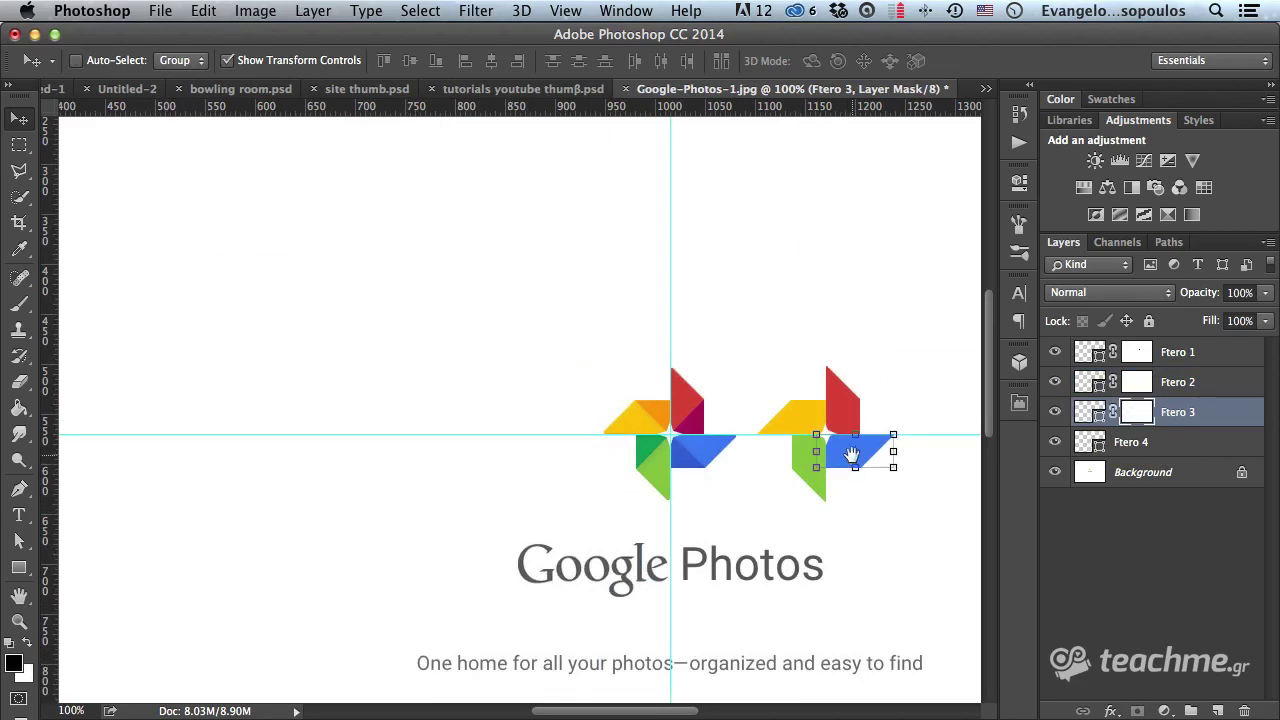
scroll(851, 465, up, 1)
scroll(831, 449, up, 1)
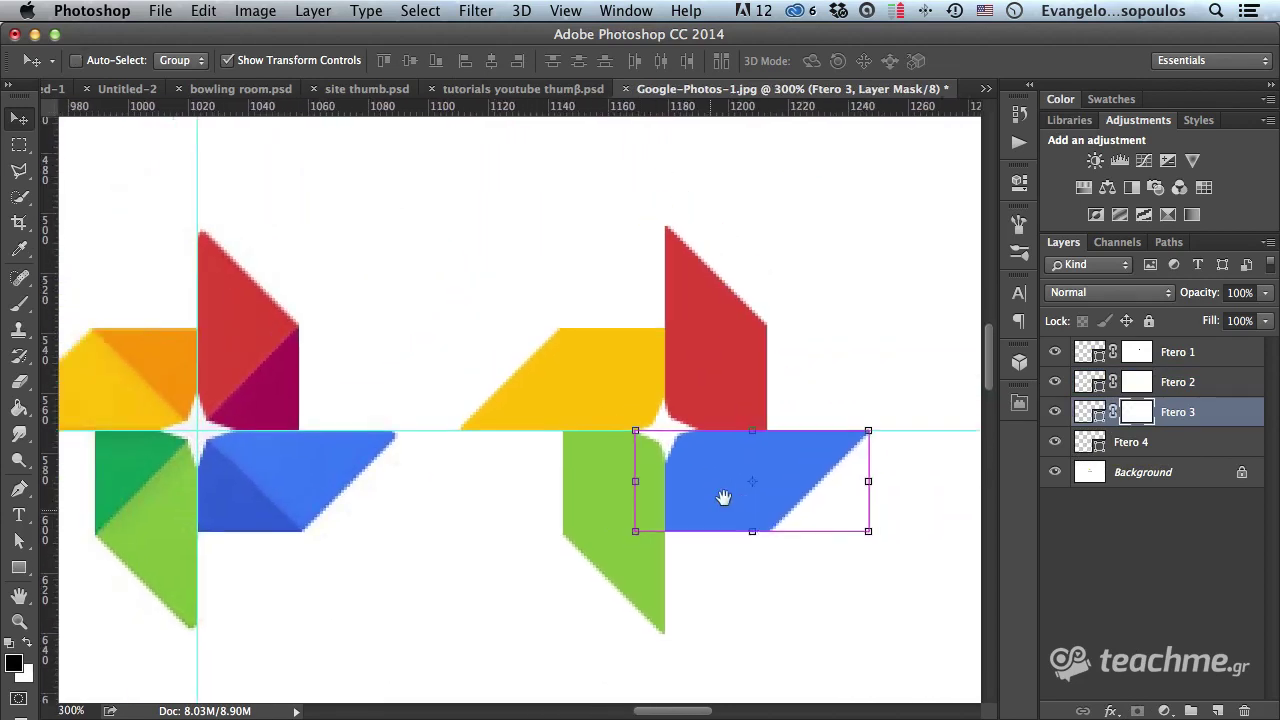
drag(724, 497, 729, 478)
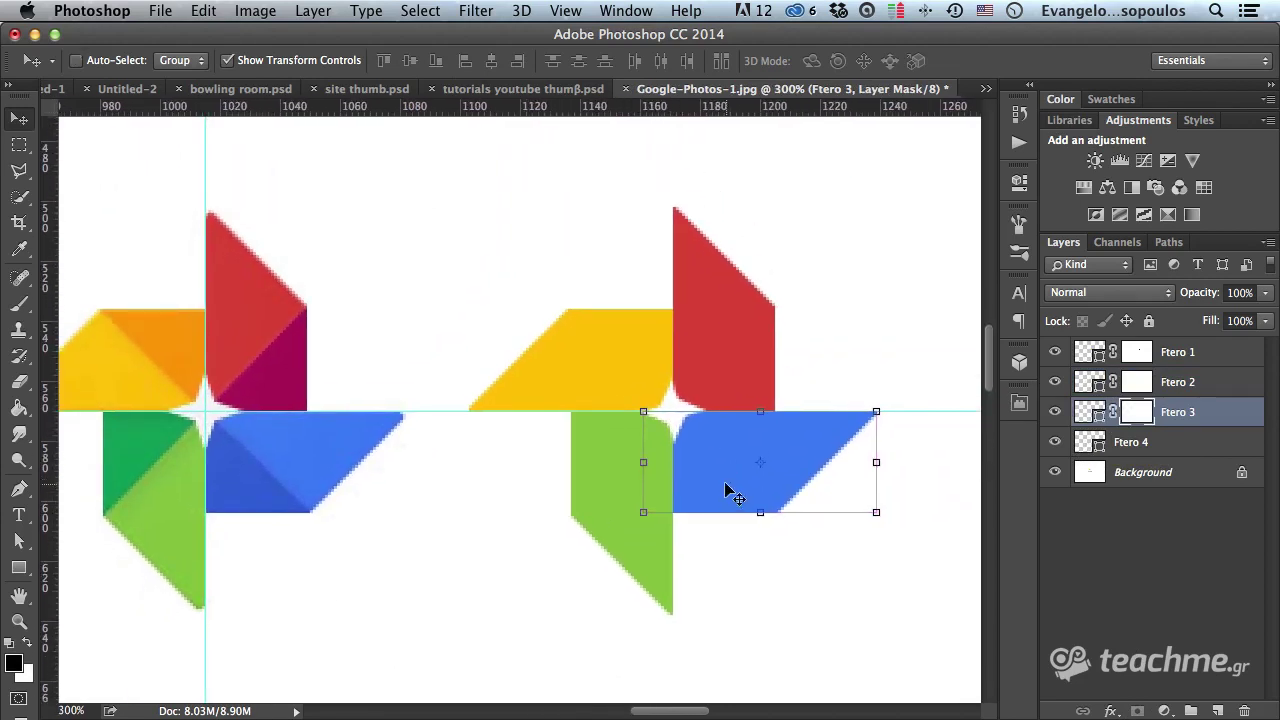
click(1200, 354)
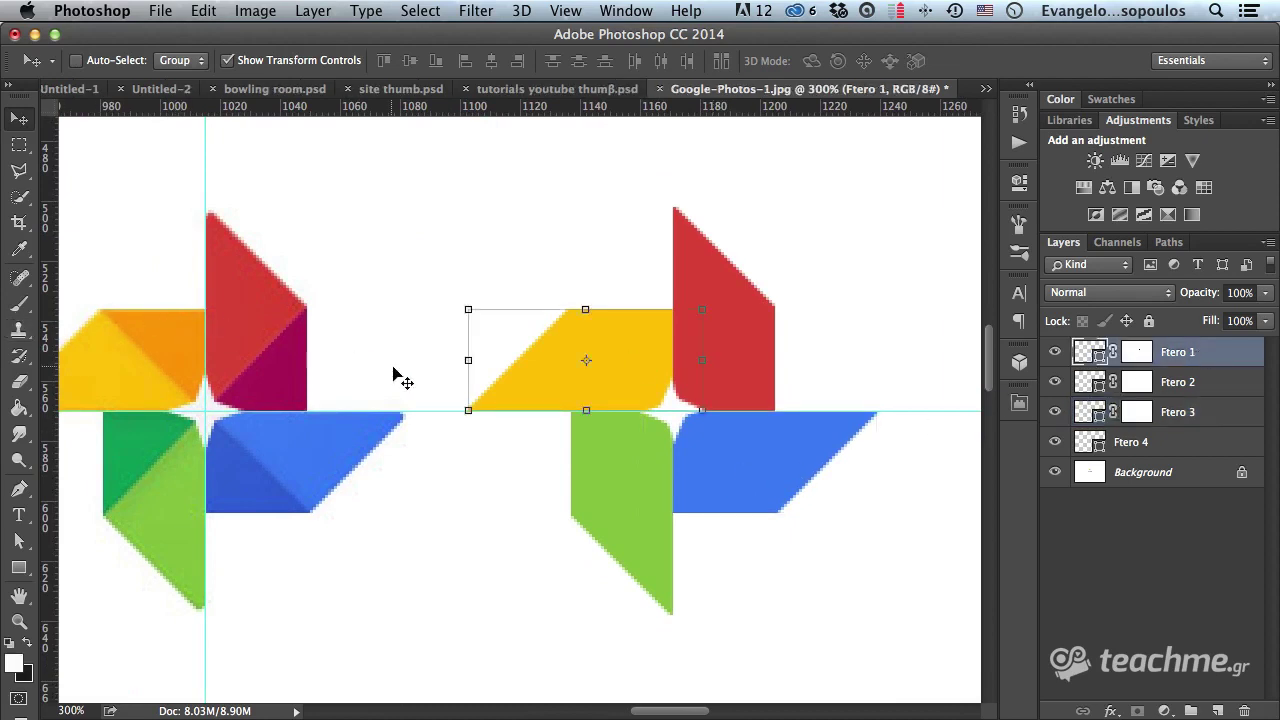
Draw a diagonal Polygonal Lasso selection over the recreated pinwheel and add a Brightness/Contrast layer.
click(12, 173)
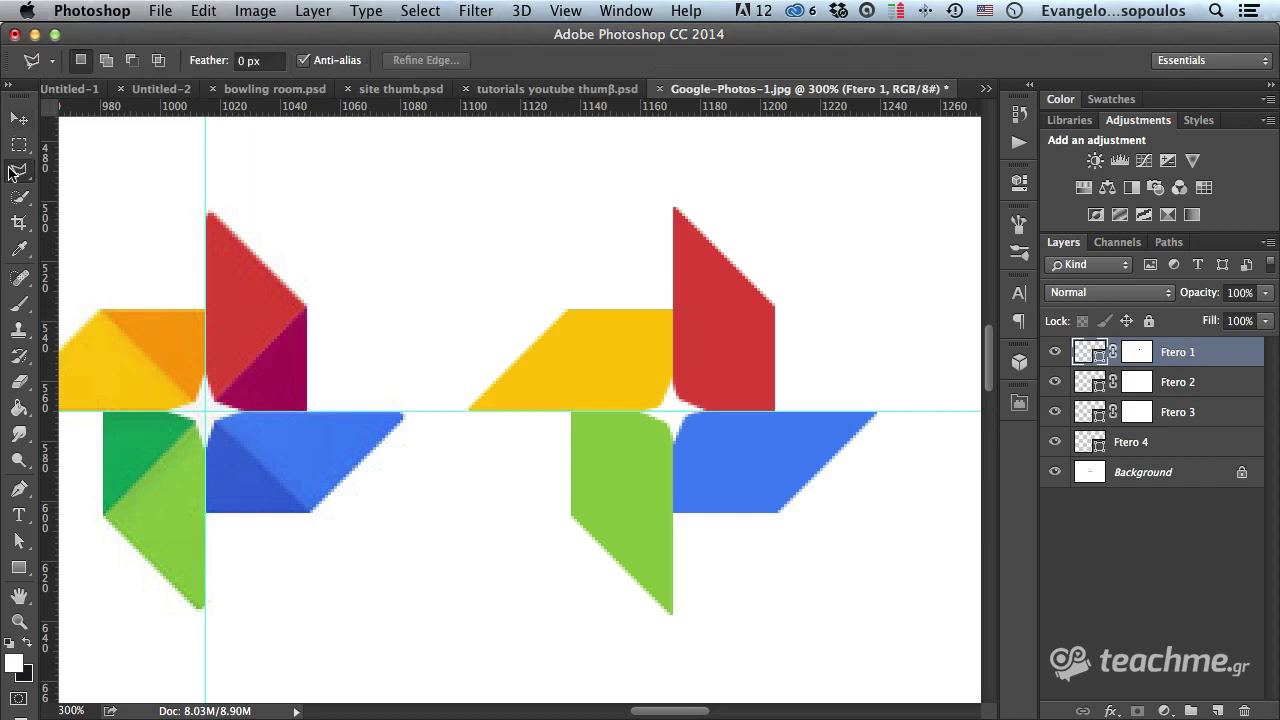
click(559, 304)
click(811, 541)
click(934, 371)
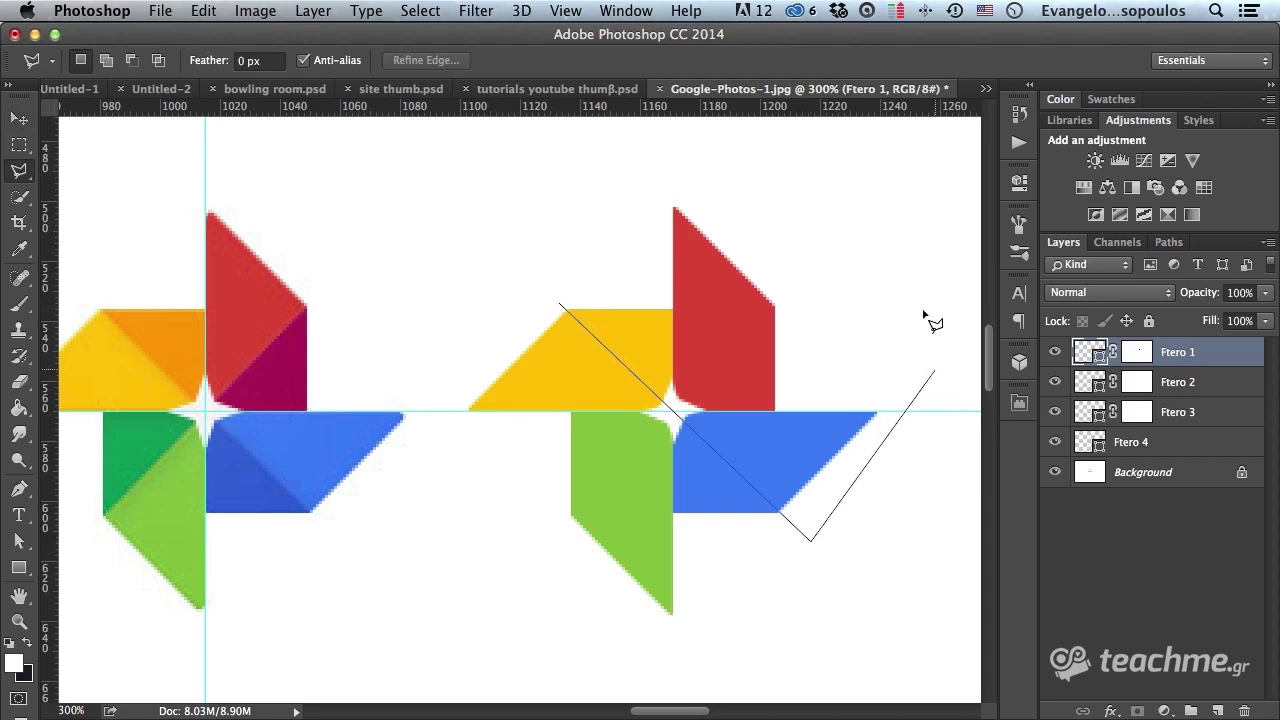
click(838, 185)
click(658, 156)
click(559, 174)
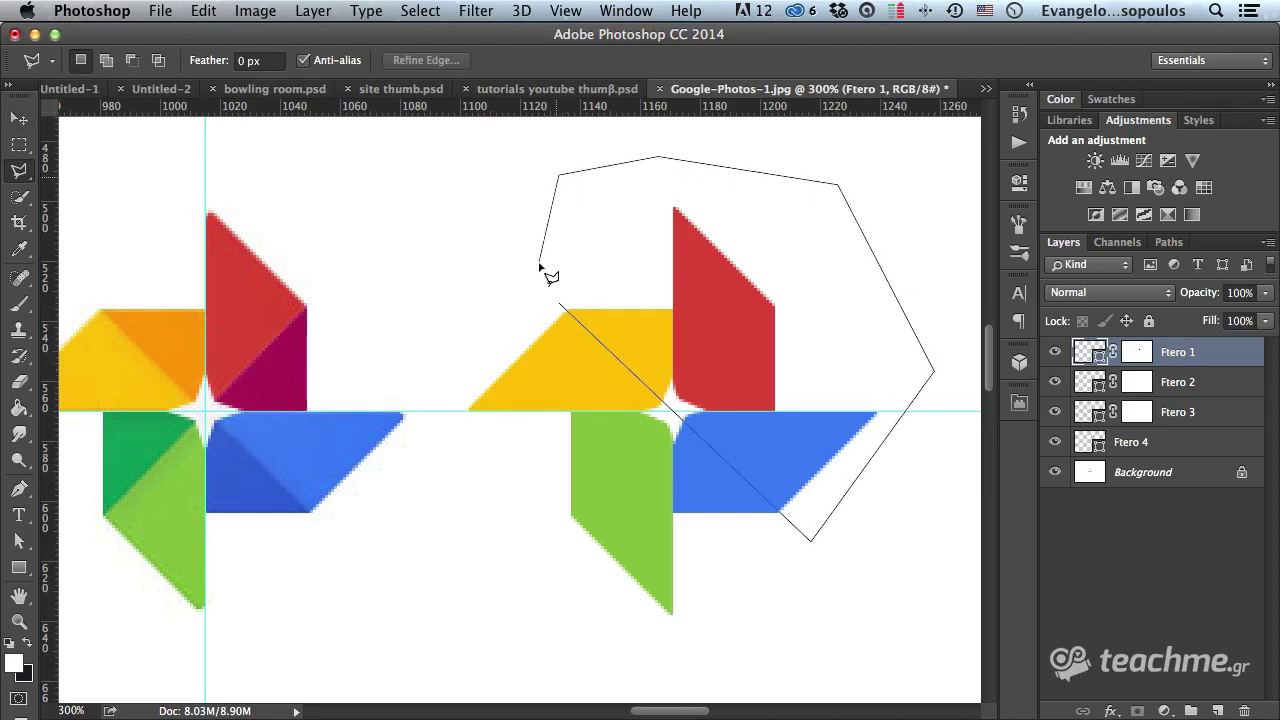
click(560, 305)
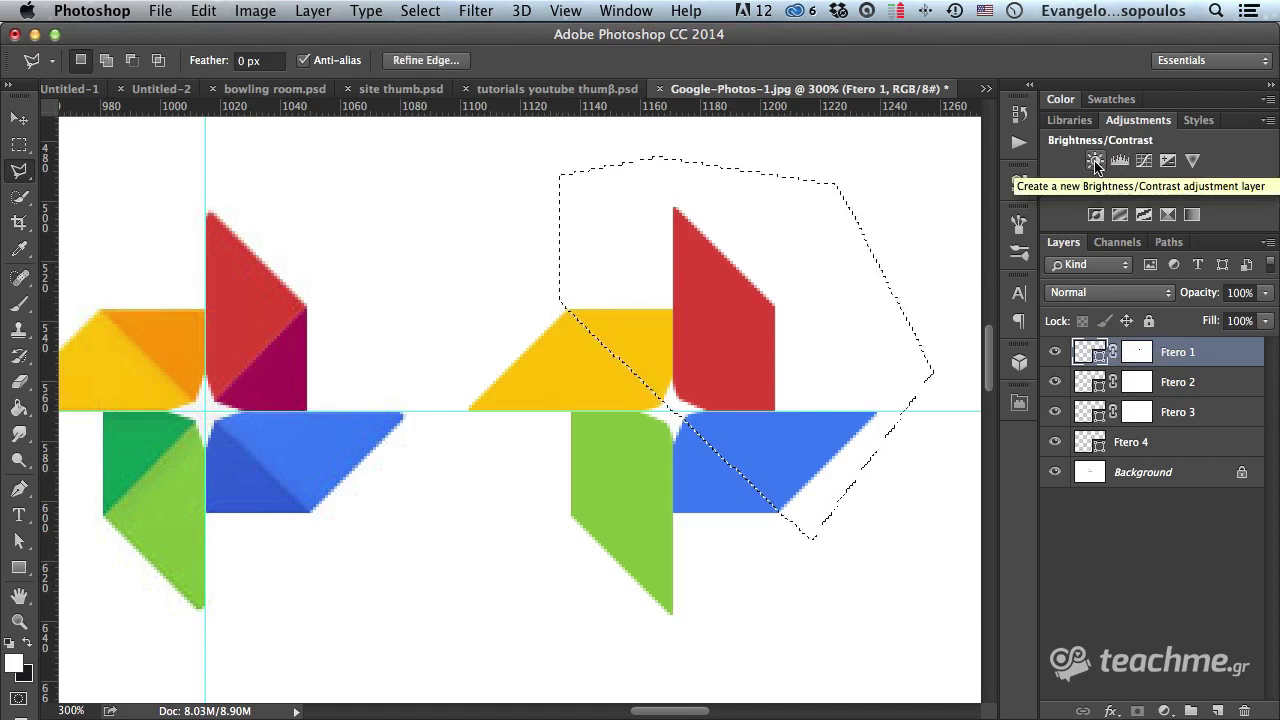
click(1095, 161)
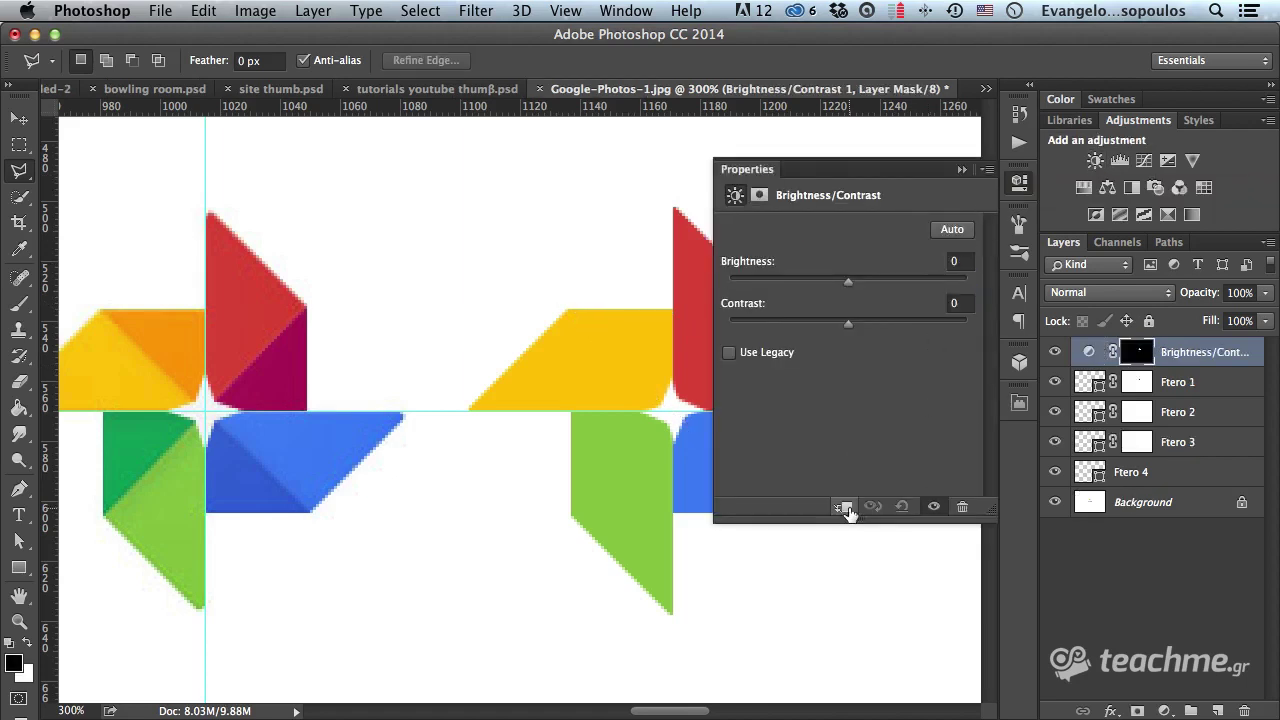
Clip the Brightness/Contrast layer to Ftero 1 and set Brightness to -25.
click(847, 507)
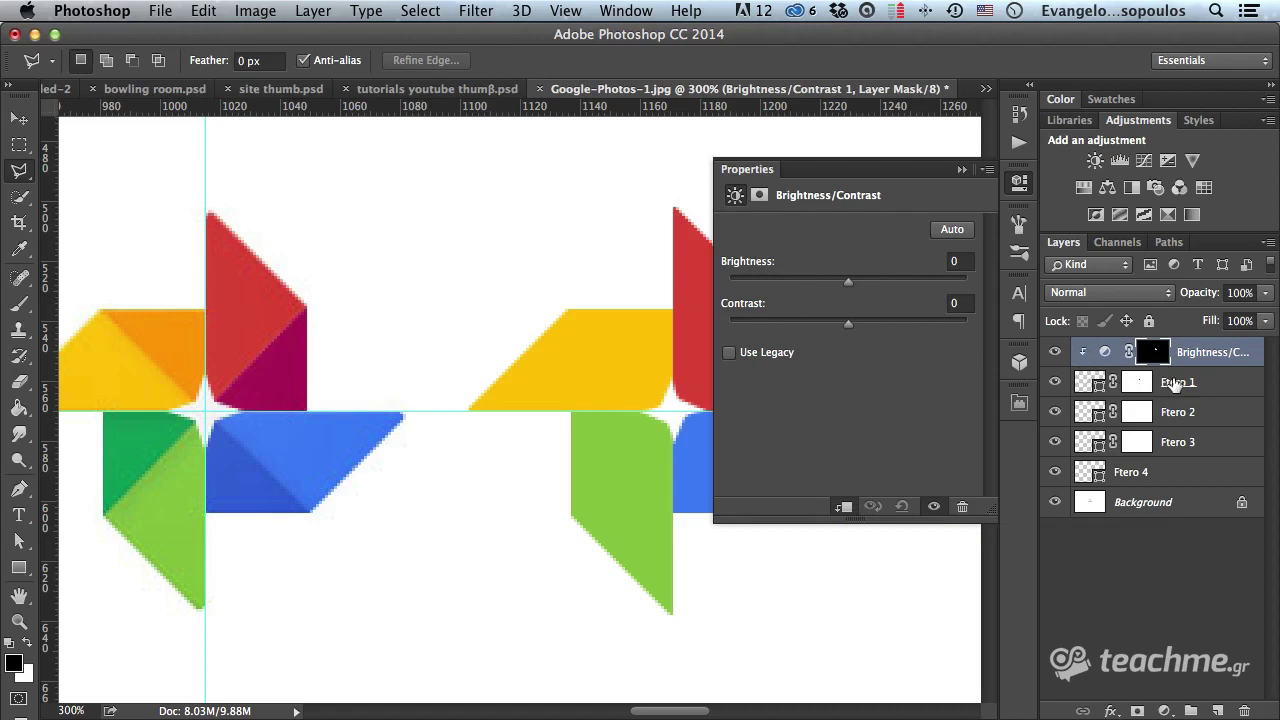
click(1020, 187)
drag(634, 271, 486, 265)
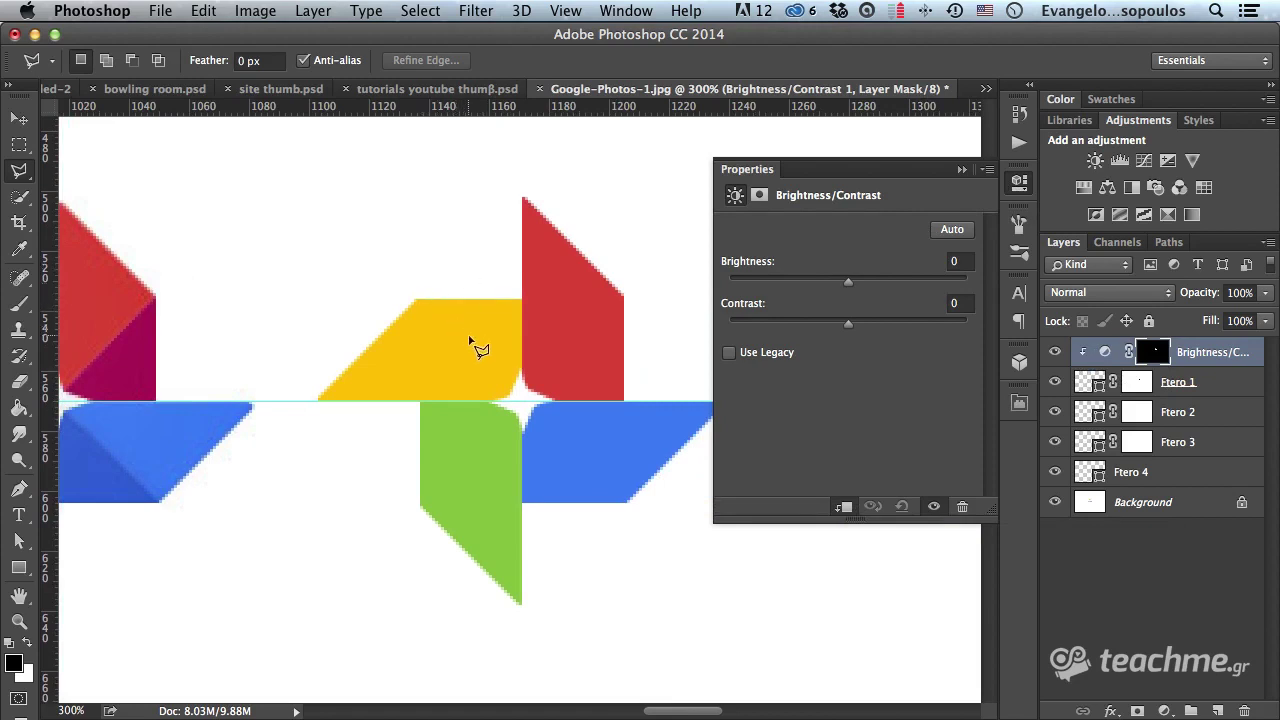
drag(846, 283, 832, 283)
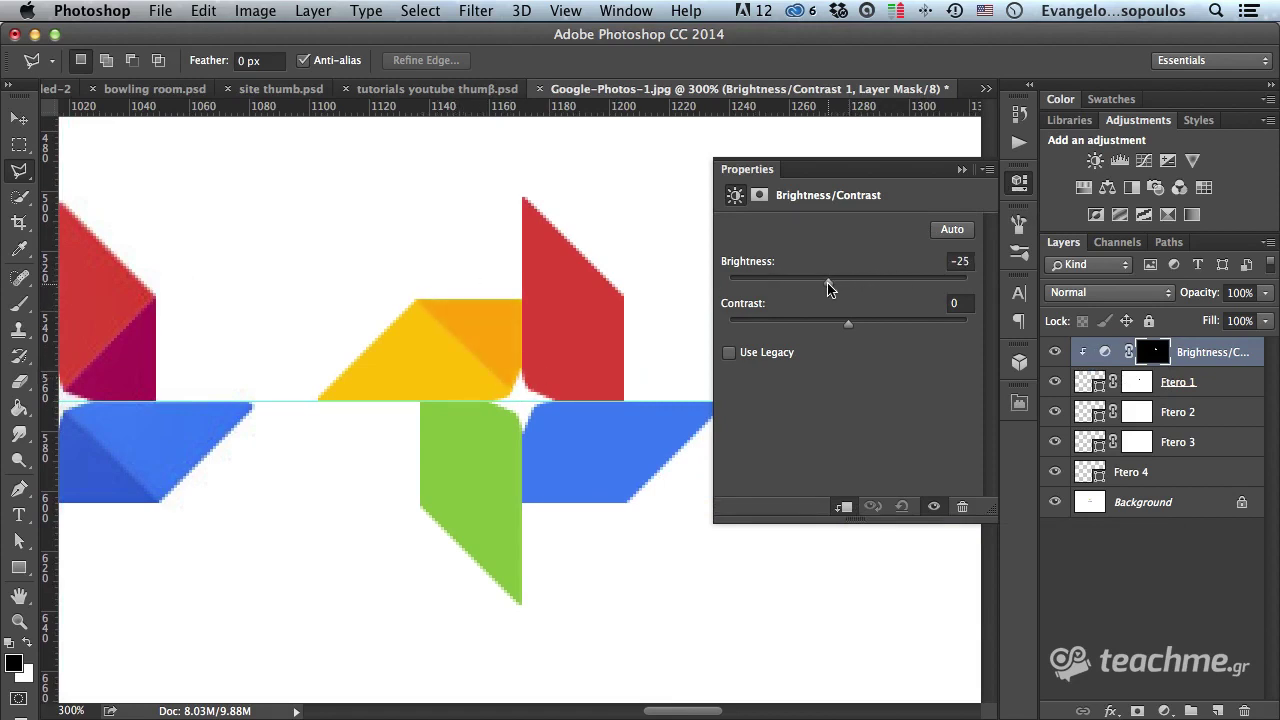
scroll(507, 300, down, 2)
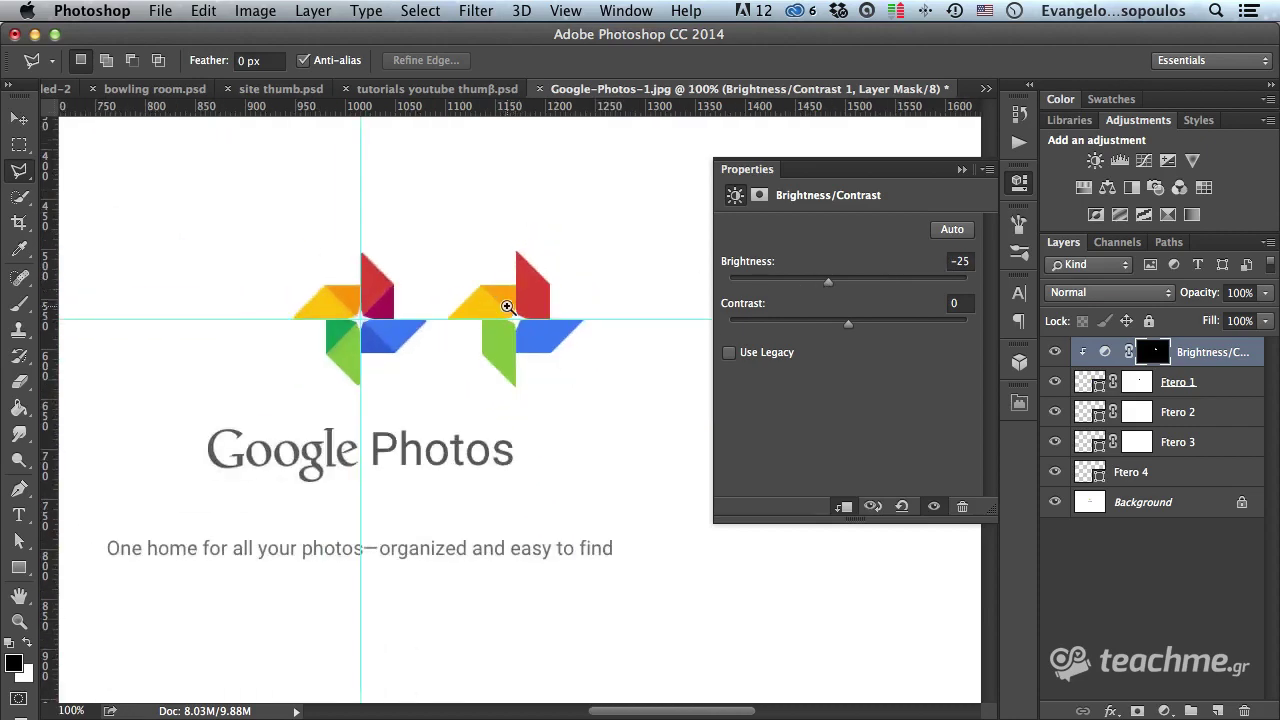
scroll(507, 306, up, 1)
scroll(507, 306, up, 1)
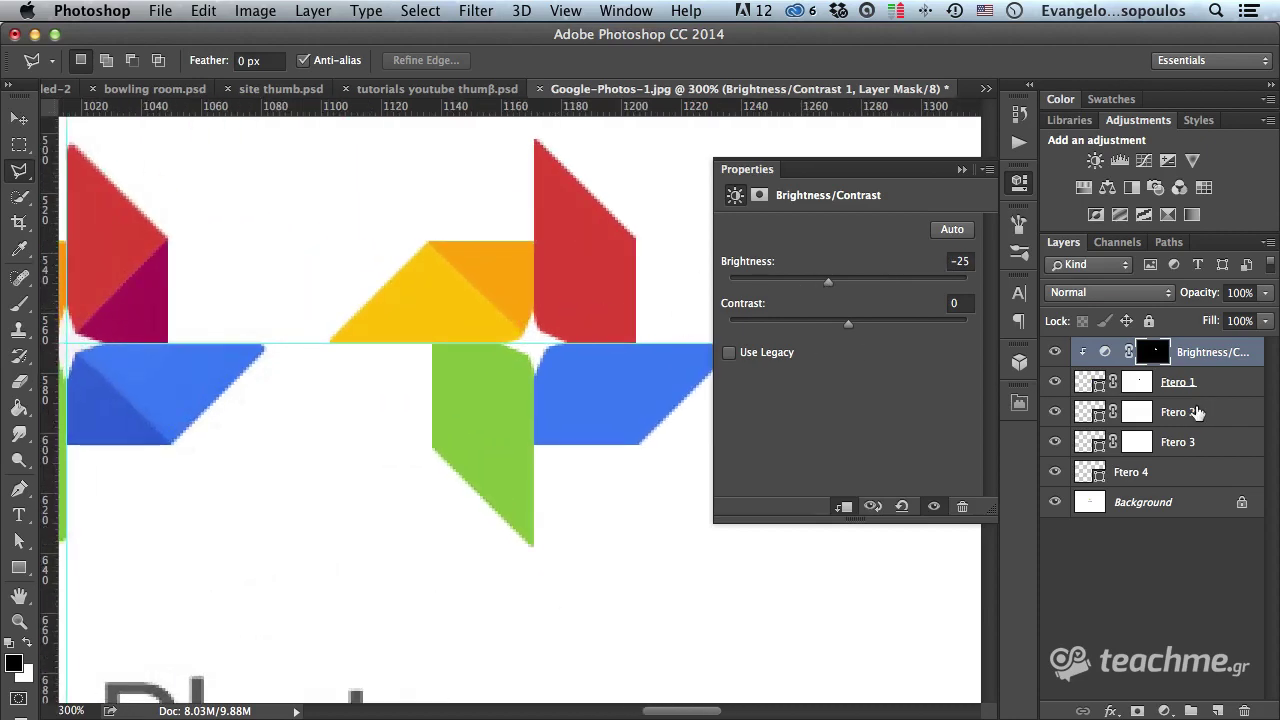
Check the adjustment mask, deselect, and Alt-drag a copy of the layer above Ftero 3.
super+click(1155, 352)
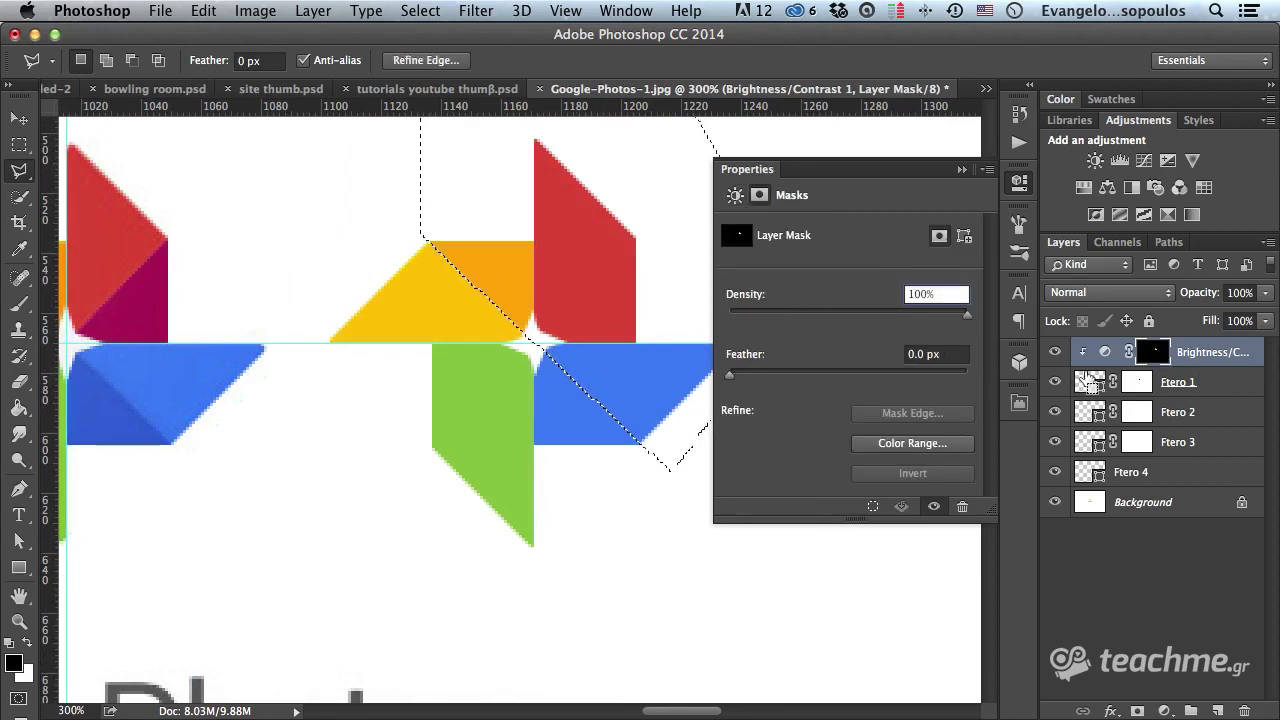
key(super+d)
click(1205, 355)
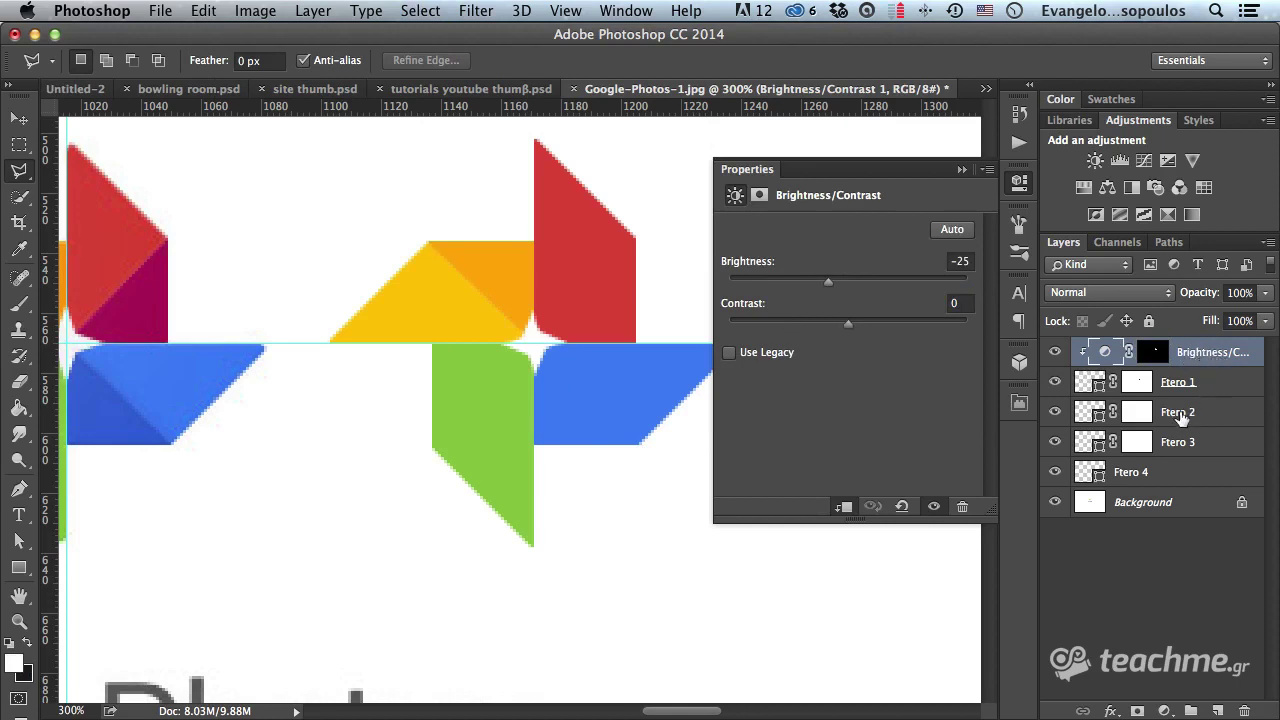
drag(1215, 358, 1207, 425)
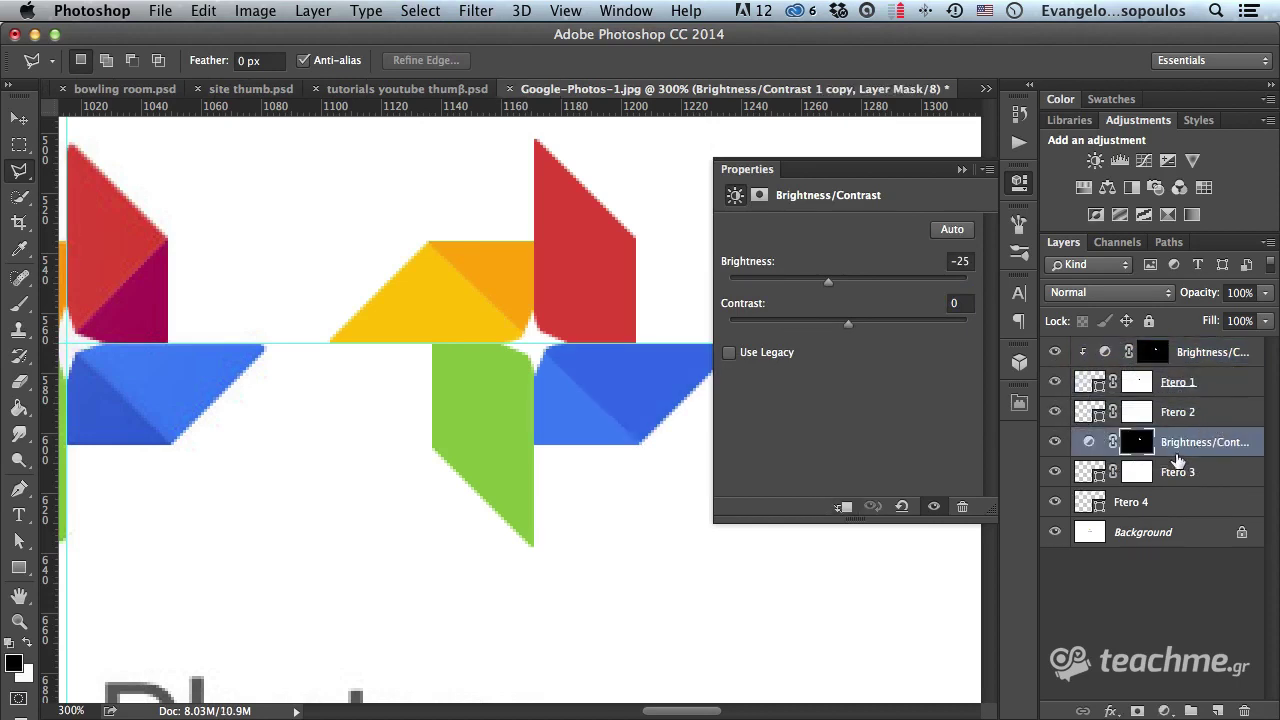
Clip the Brightness/Contrast copy to Ftero 3 and invert its mask to darken the blue blade's other part.
click(1198, 447)
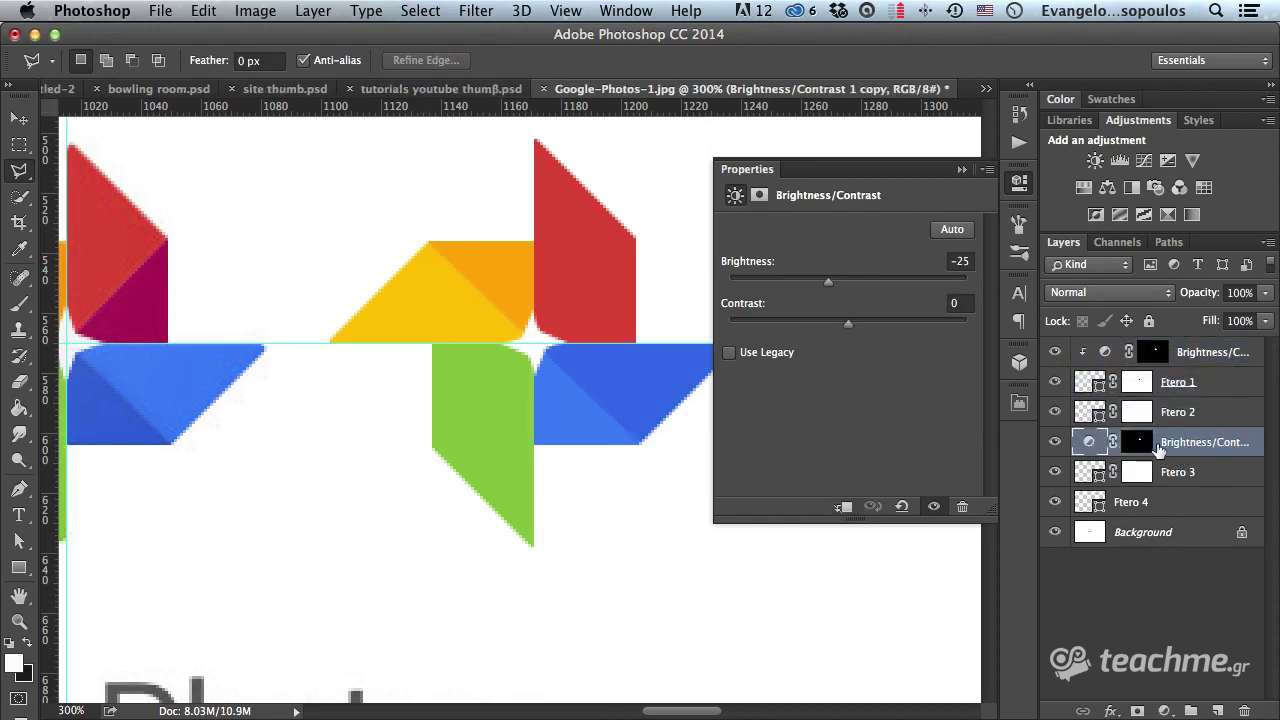
click(845, 506)
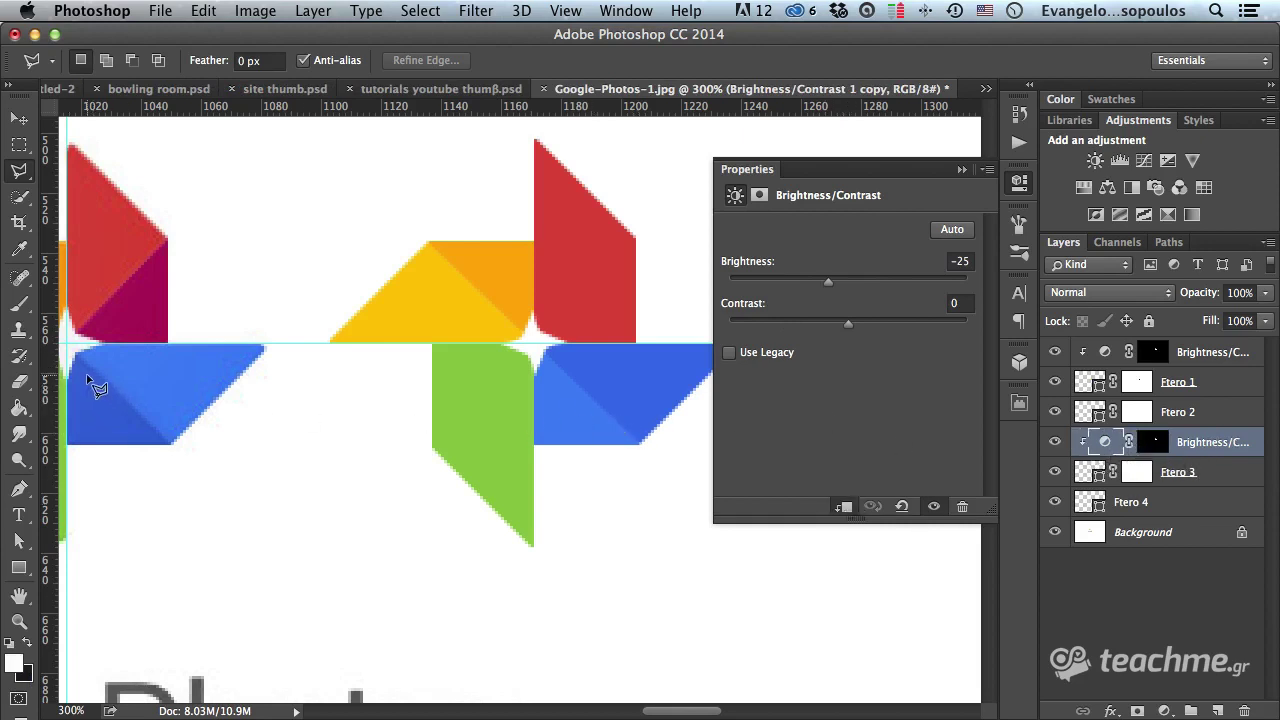
drag(100, 386, 199, 364)
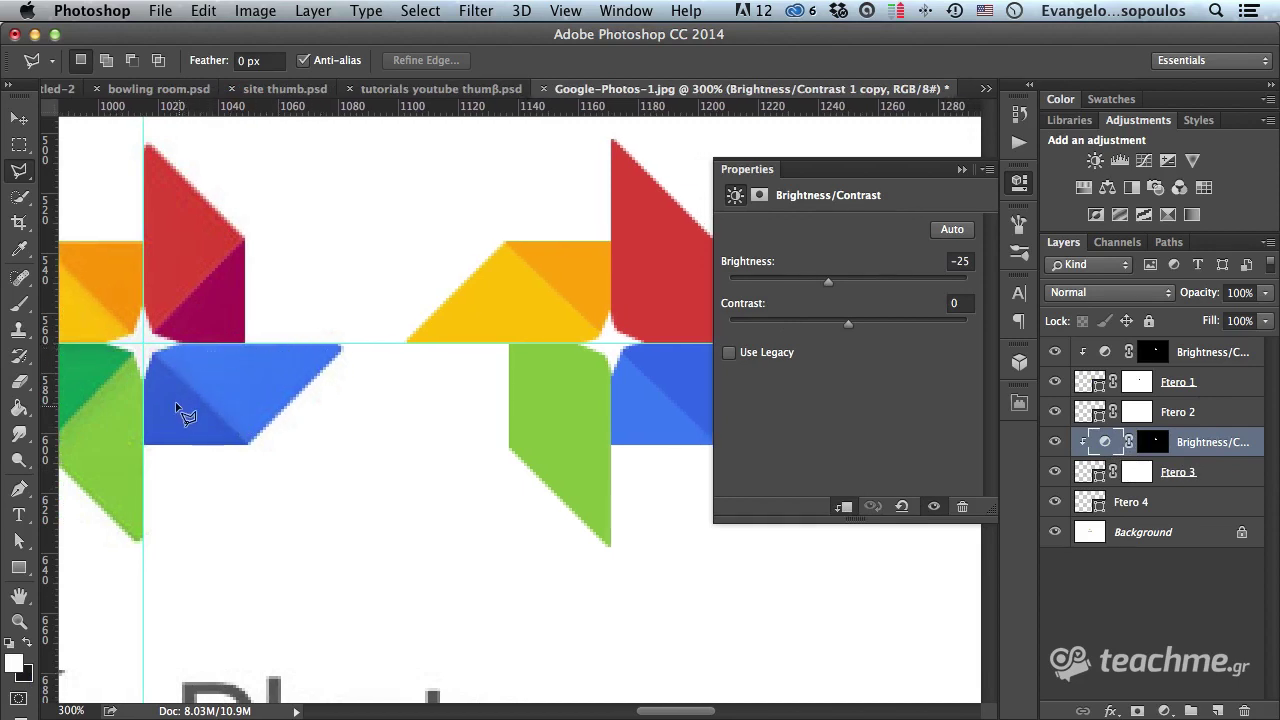
scroll(457, 380, right, 5)
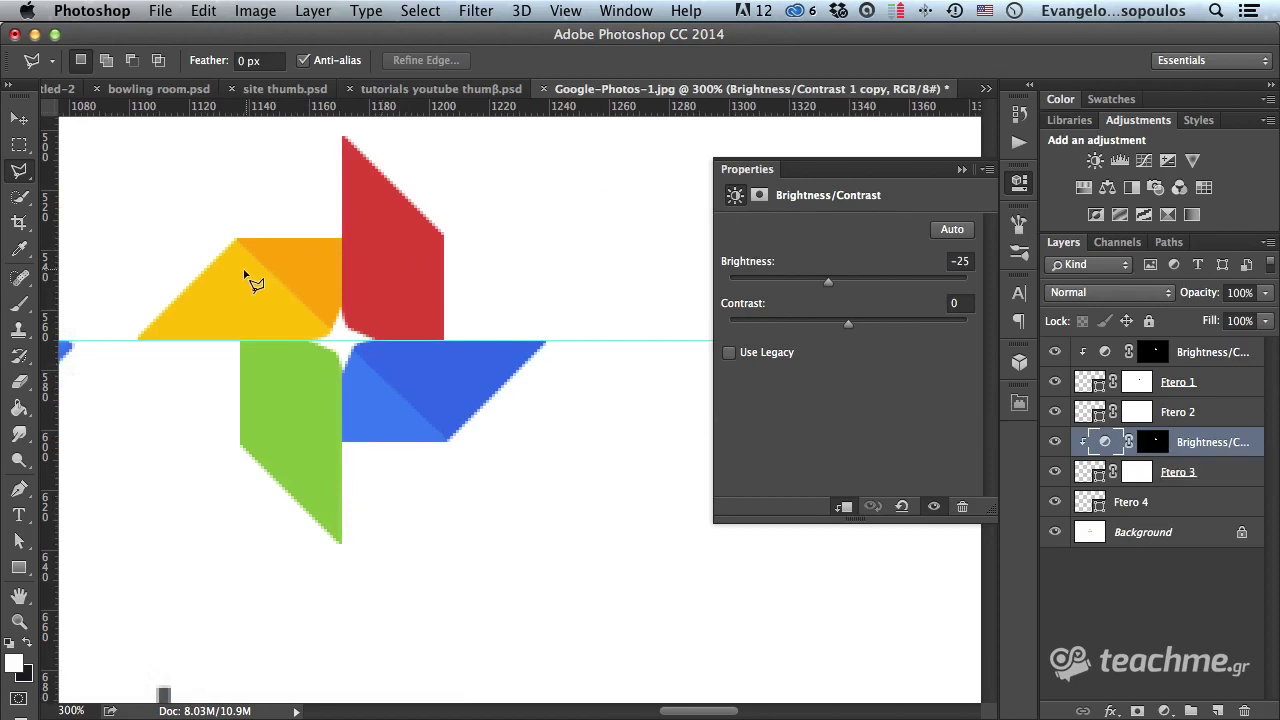
click(1156, 442)
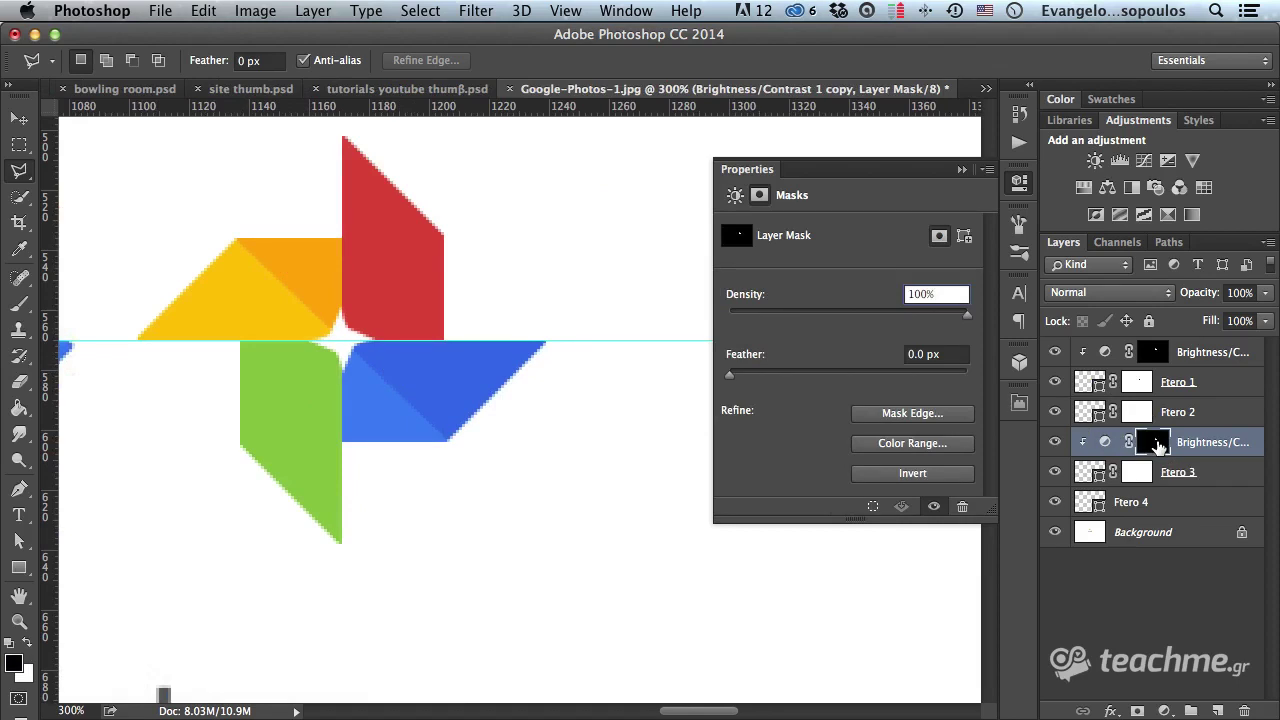
click(926, 477)
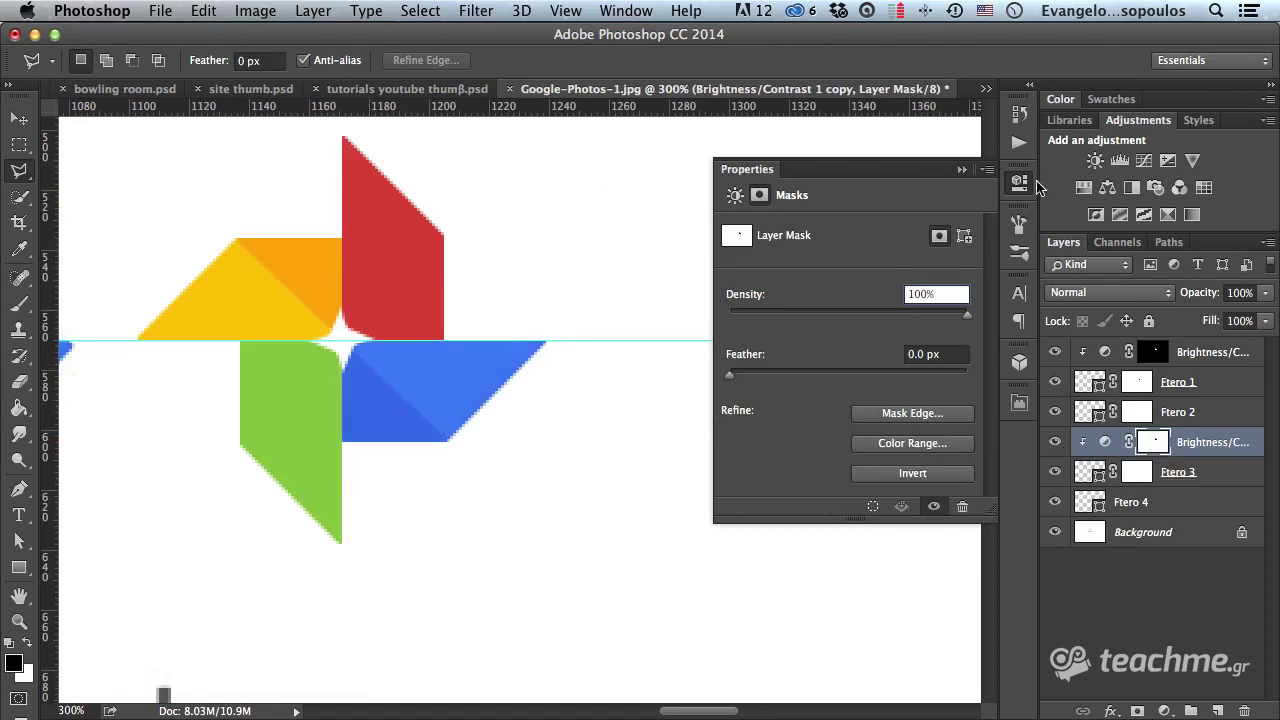
click(1020, 185)
mouse_move(187, 369)
mouse_down()
mouse_move(538, 343)
mouse_move(517, 346)
mouse_up()
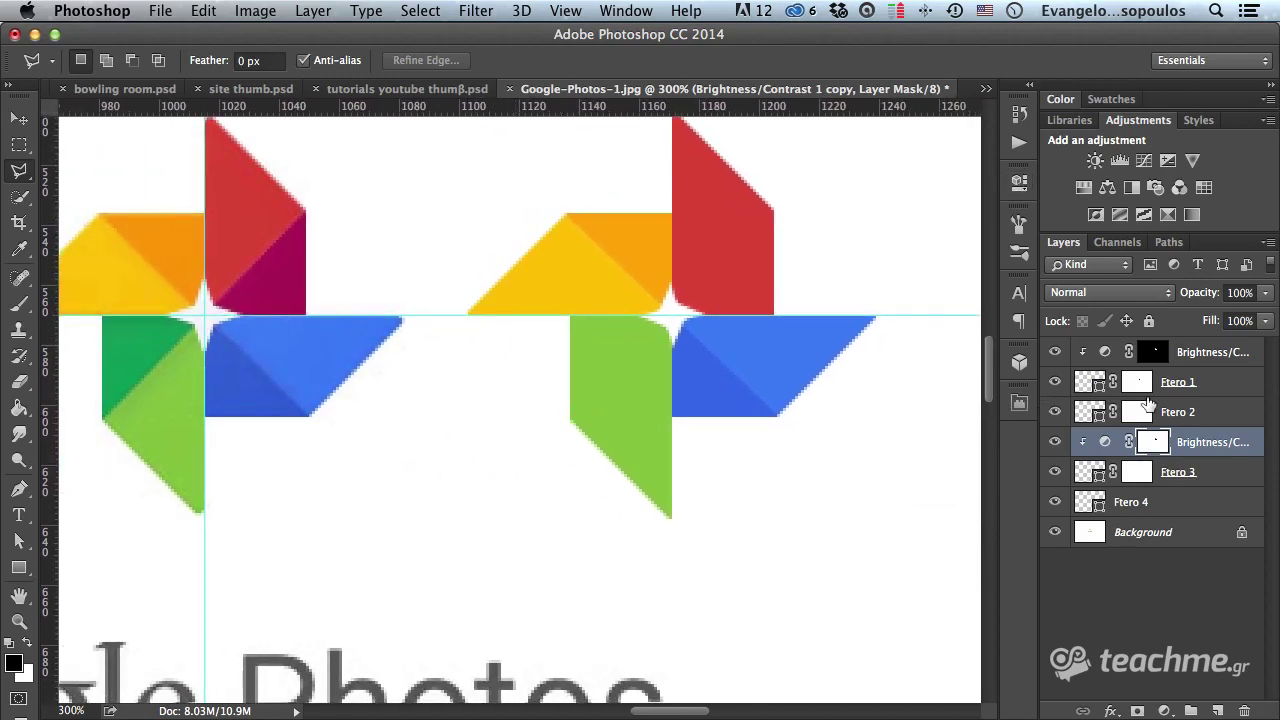
Start several Polygonal Lasso outlines around the red blade, then abandon each one.
click(790, 200)
scroll(443, 520, up, 3)
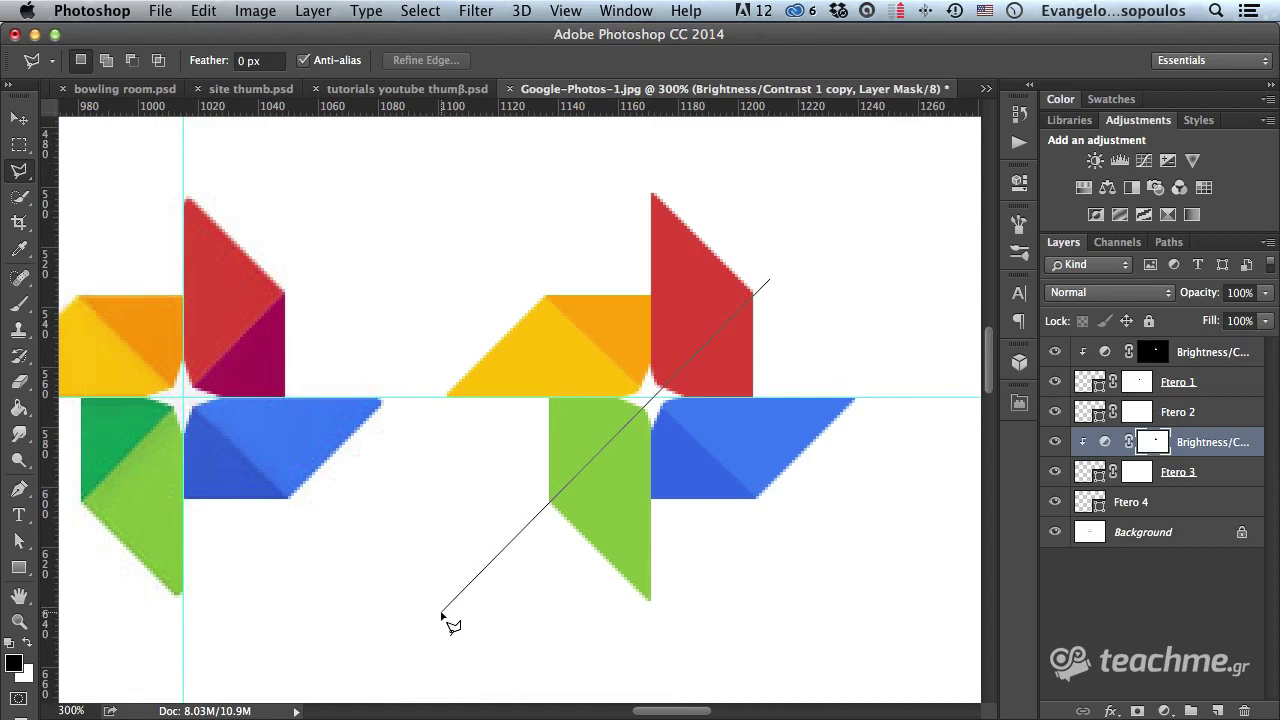
key(Escape)
click(752, 290)
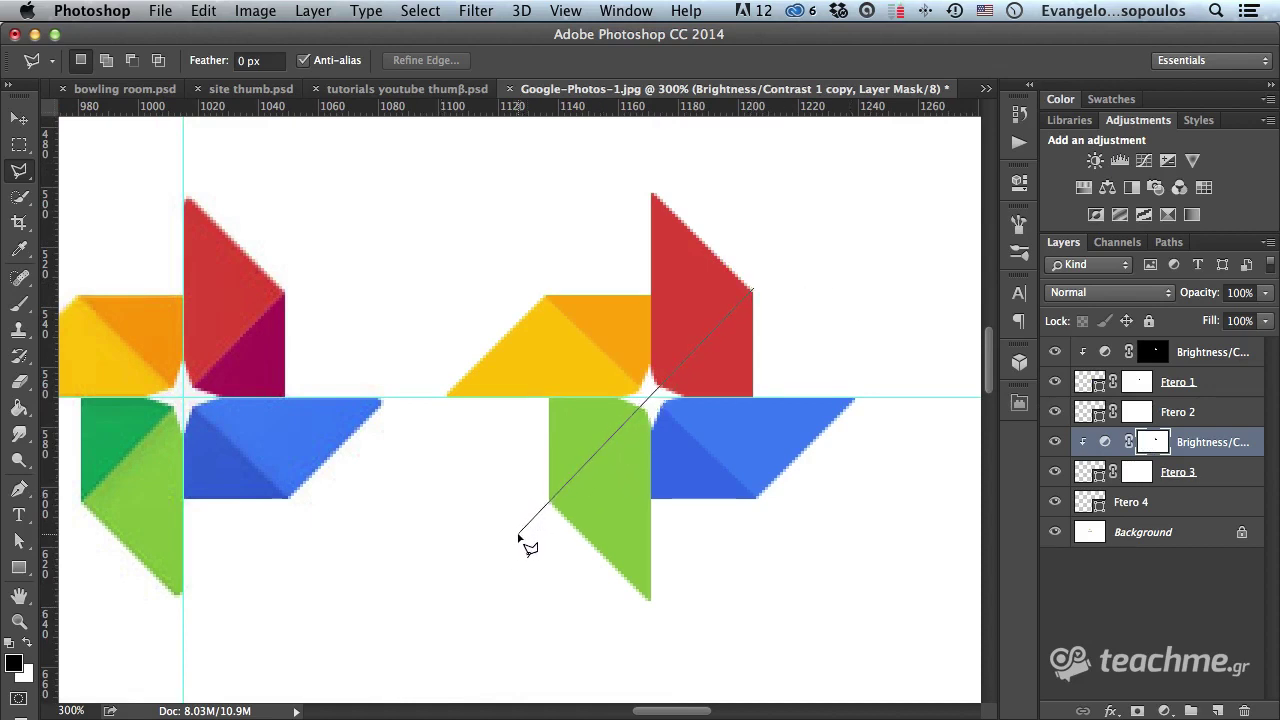
key(Escape)
click(525, 523)
click(679, 665)
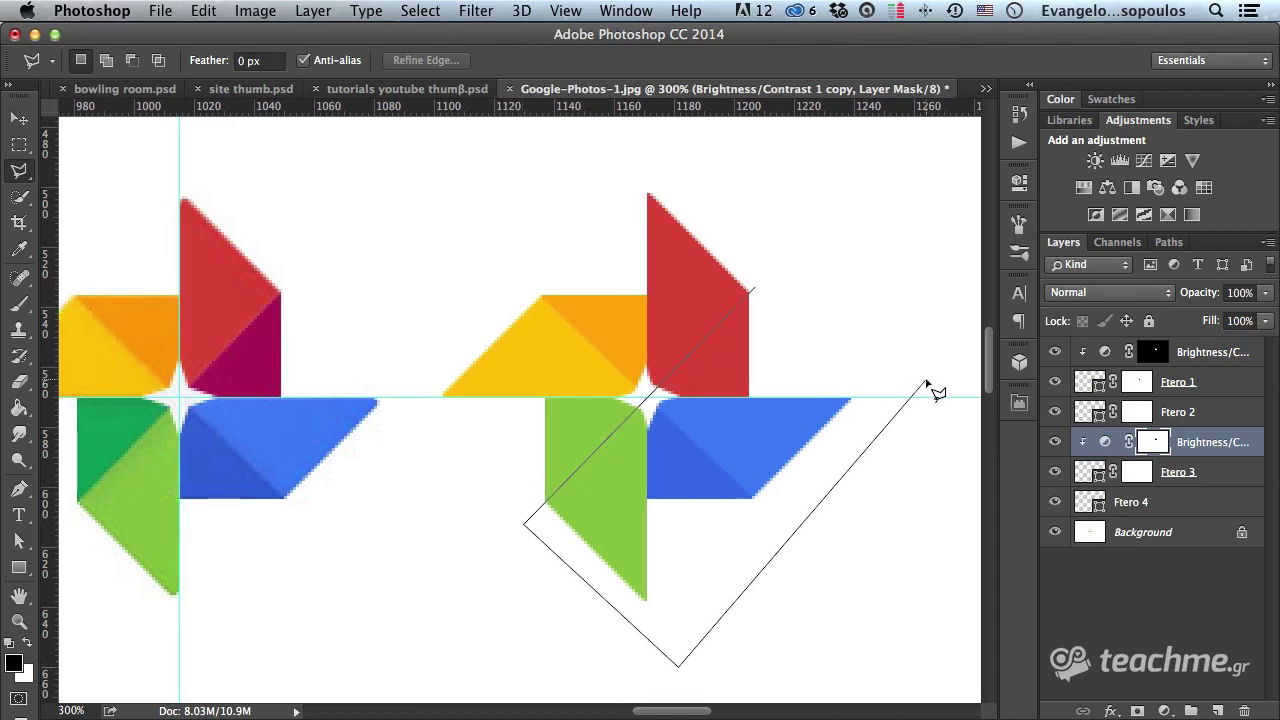
click(443, 532)
click(405, 353)
click(432, 261)
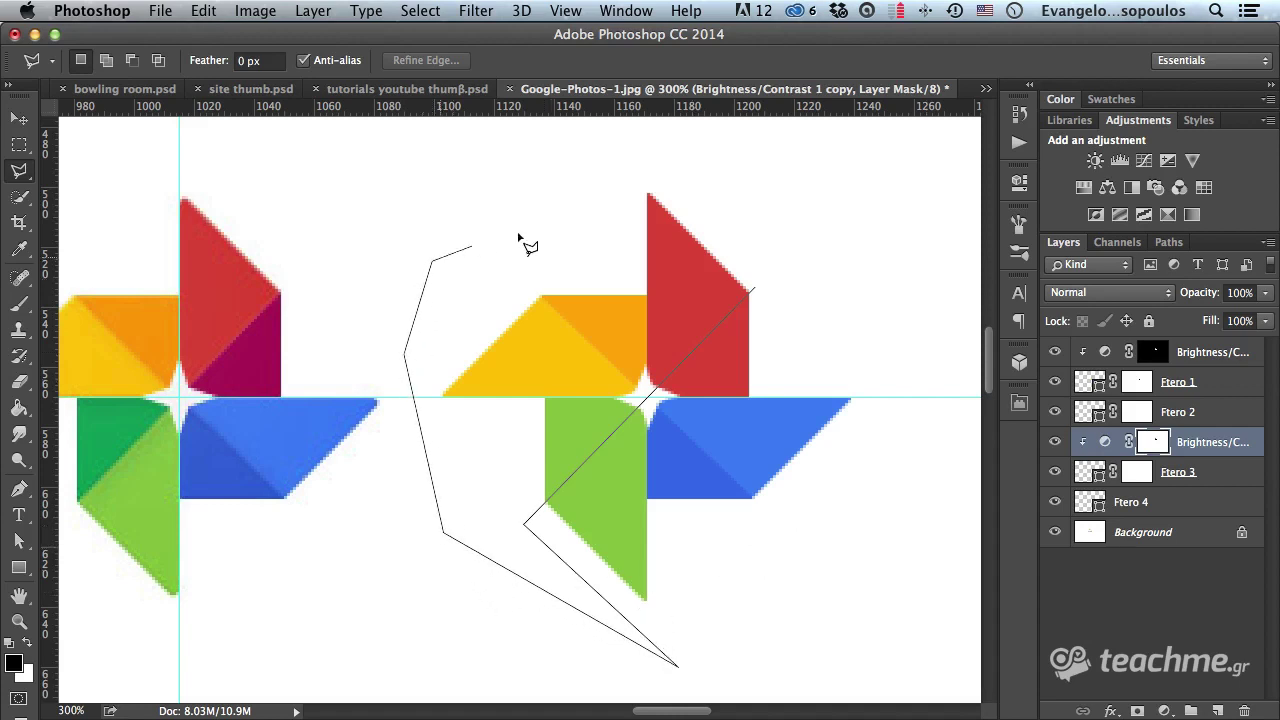
click(590, 159)
click(710, 154)
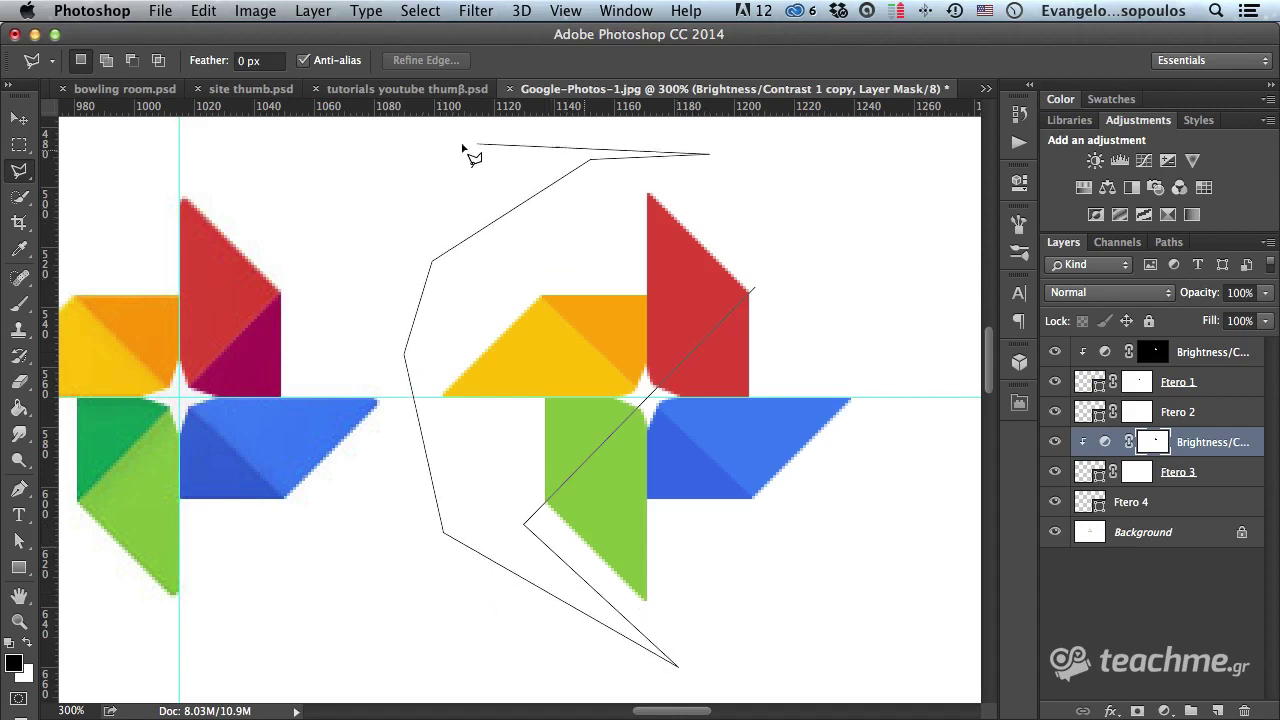
key(Escape)
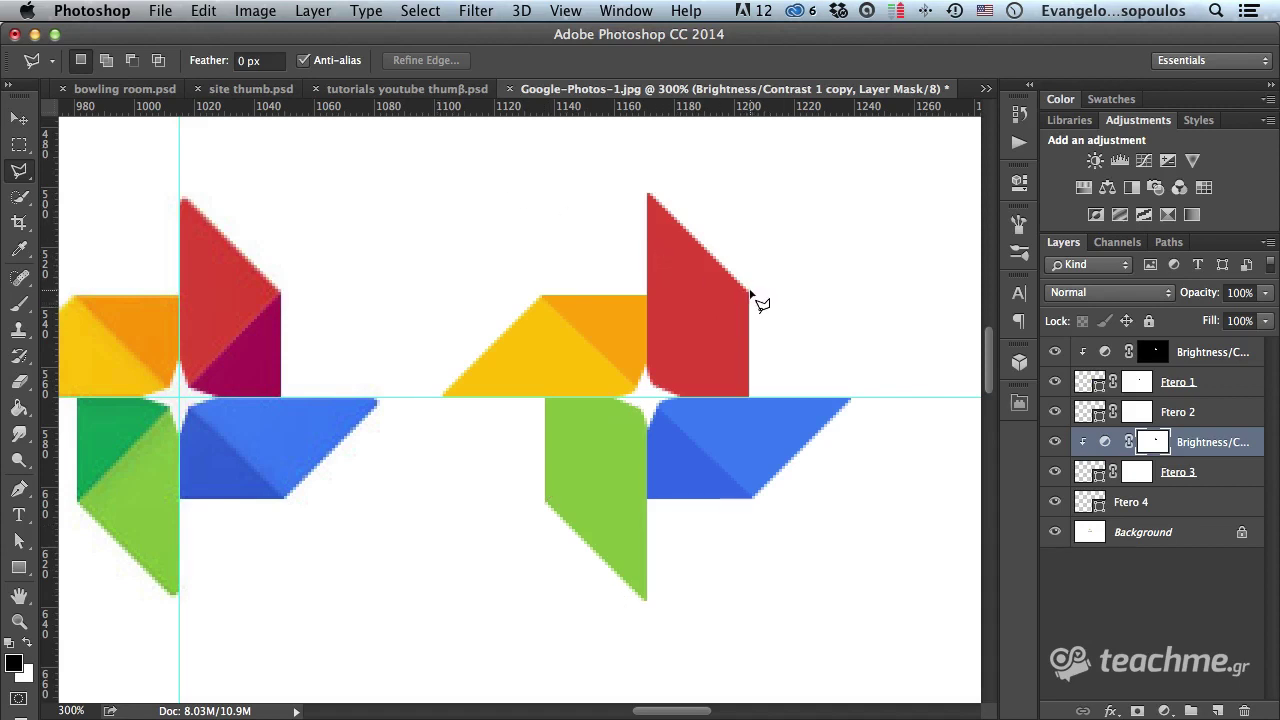
Close a polygon selection from the red blade's corner through the pinwheel centre, then target Ftero 2.
click(749, 292)
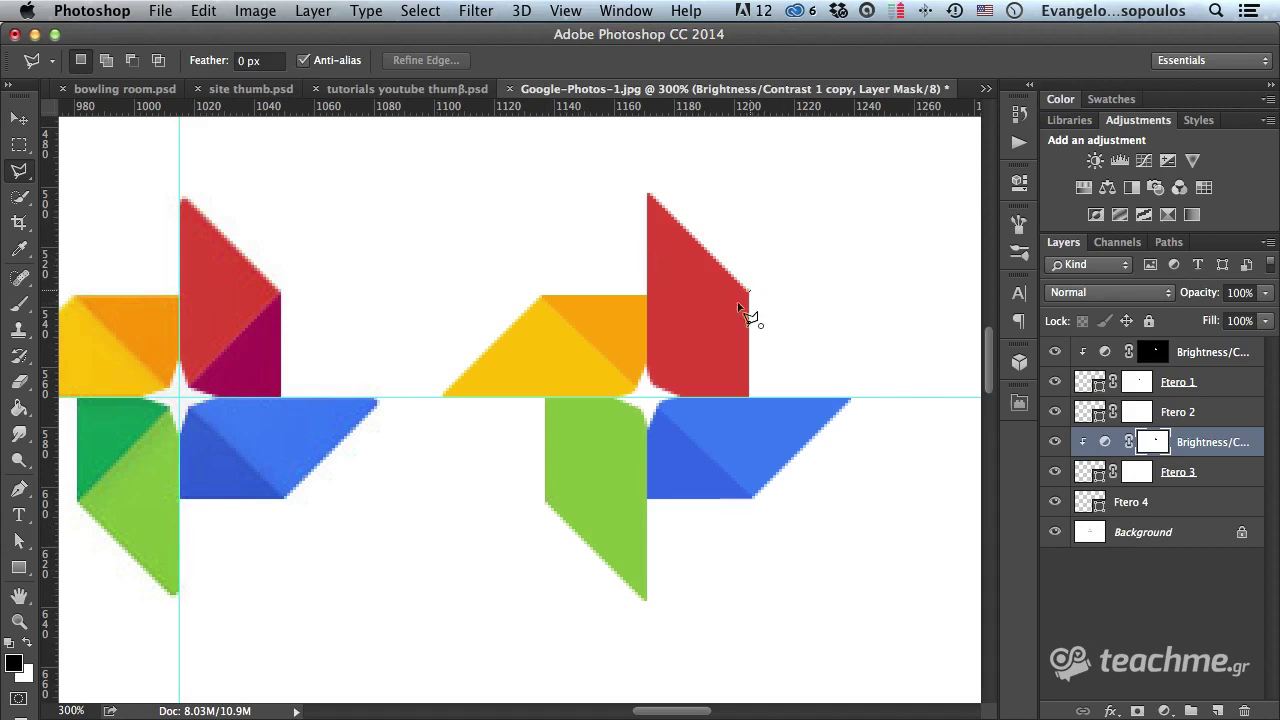
click(479, 574)
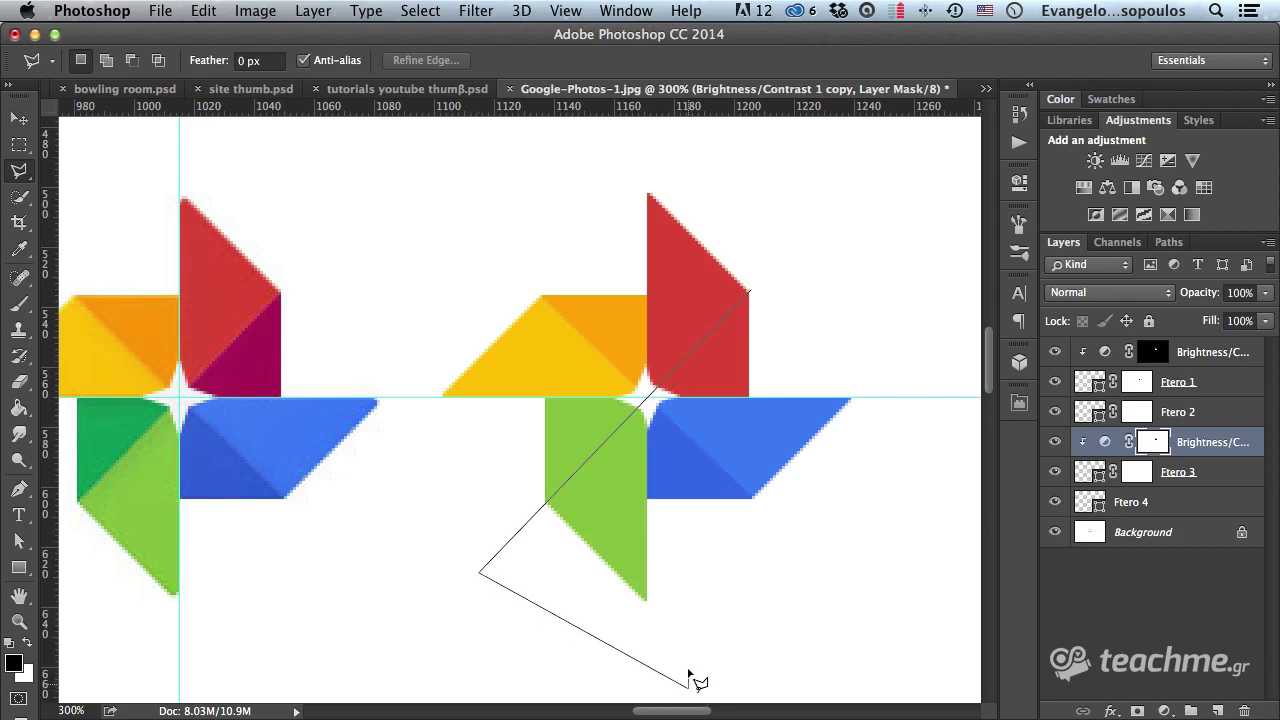
click(688, 687)
click(922, 375)
click(850, 301)
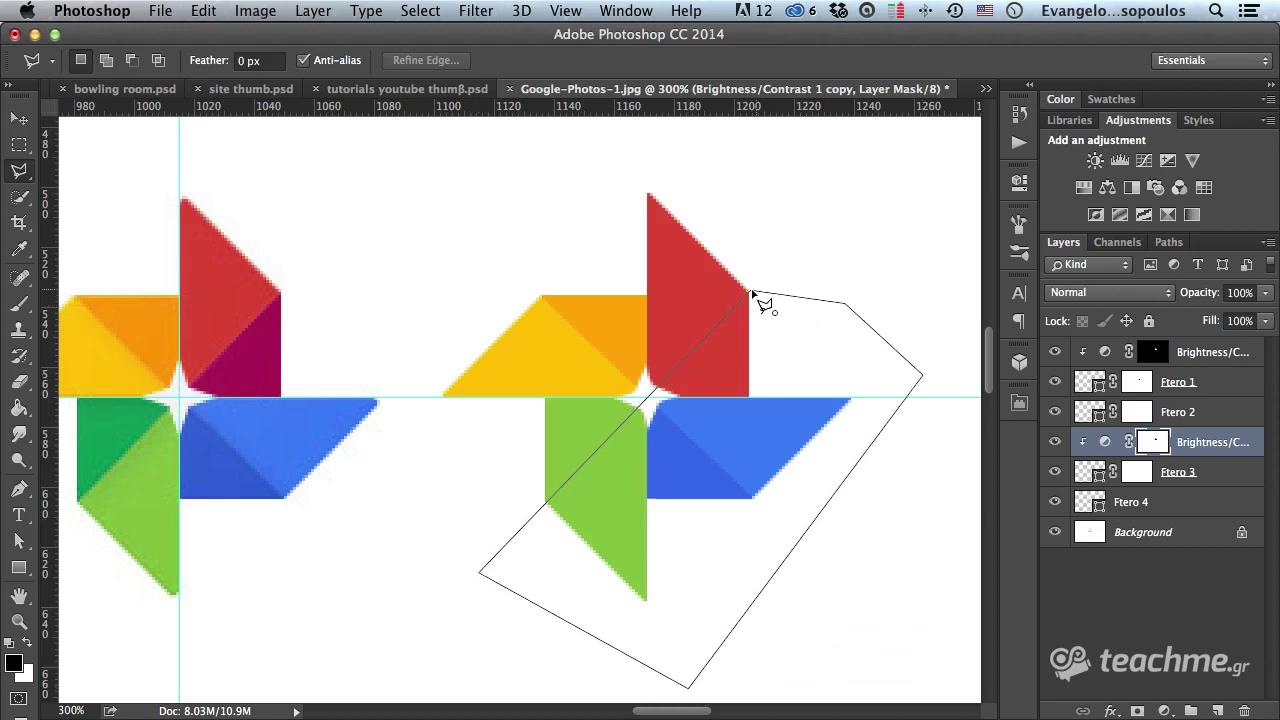
click(751, 293)
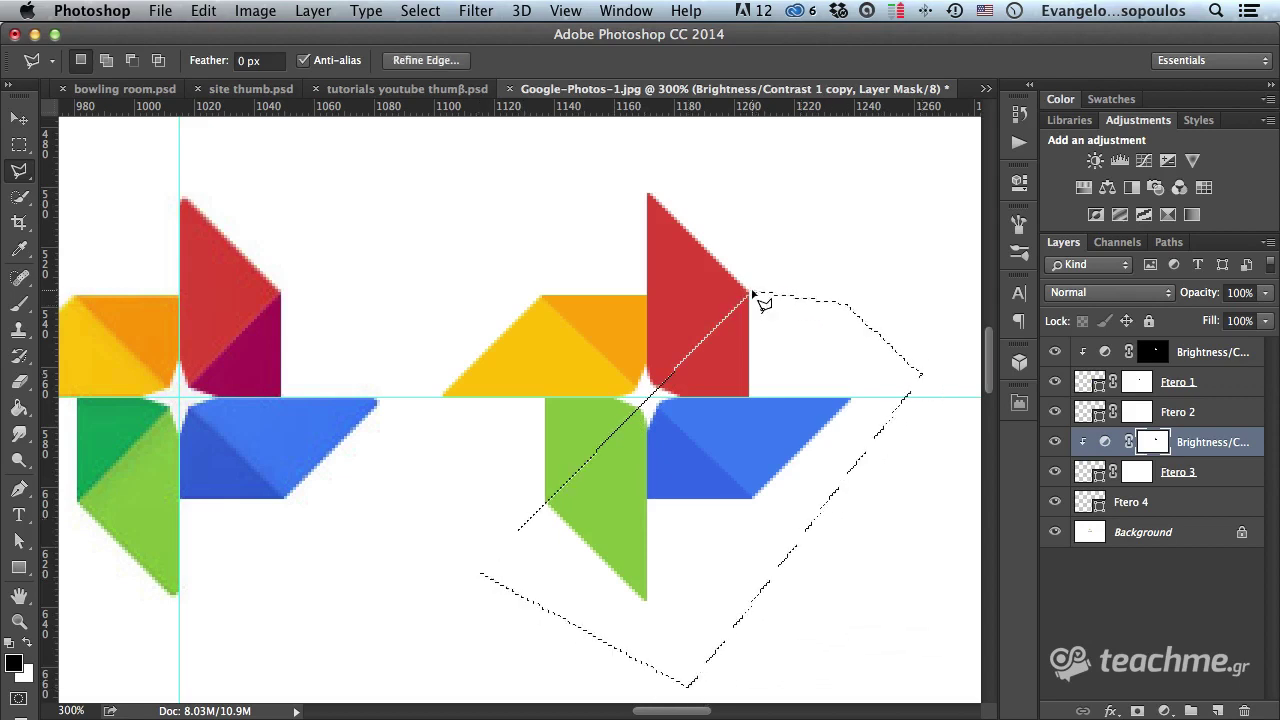
click(1190, 412)
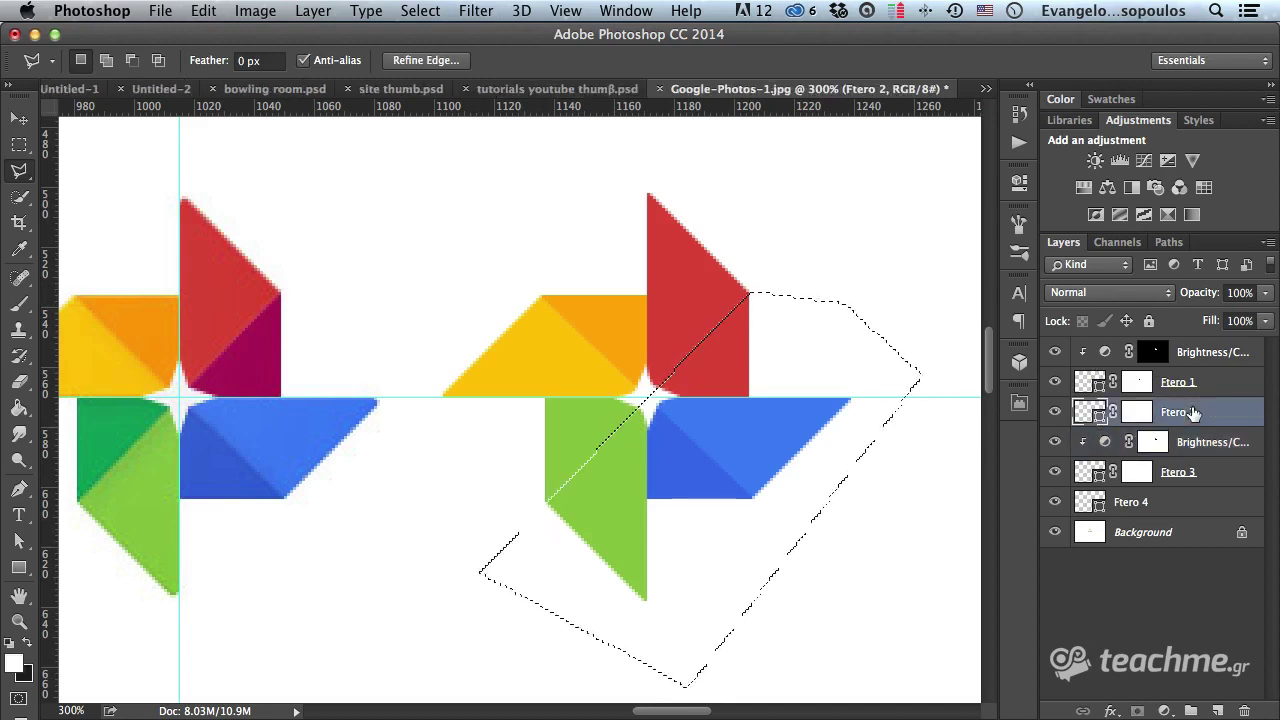
Add a -25 Brightness/Contrast layer from the selection, clipped to the red Ftero 2 blade.
click(1095, 161)
drag(845, 287, 829, 291)
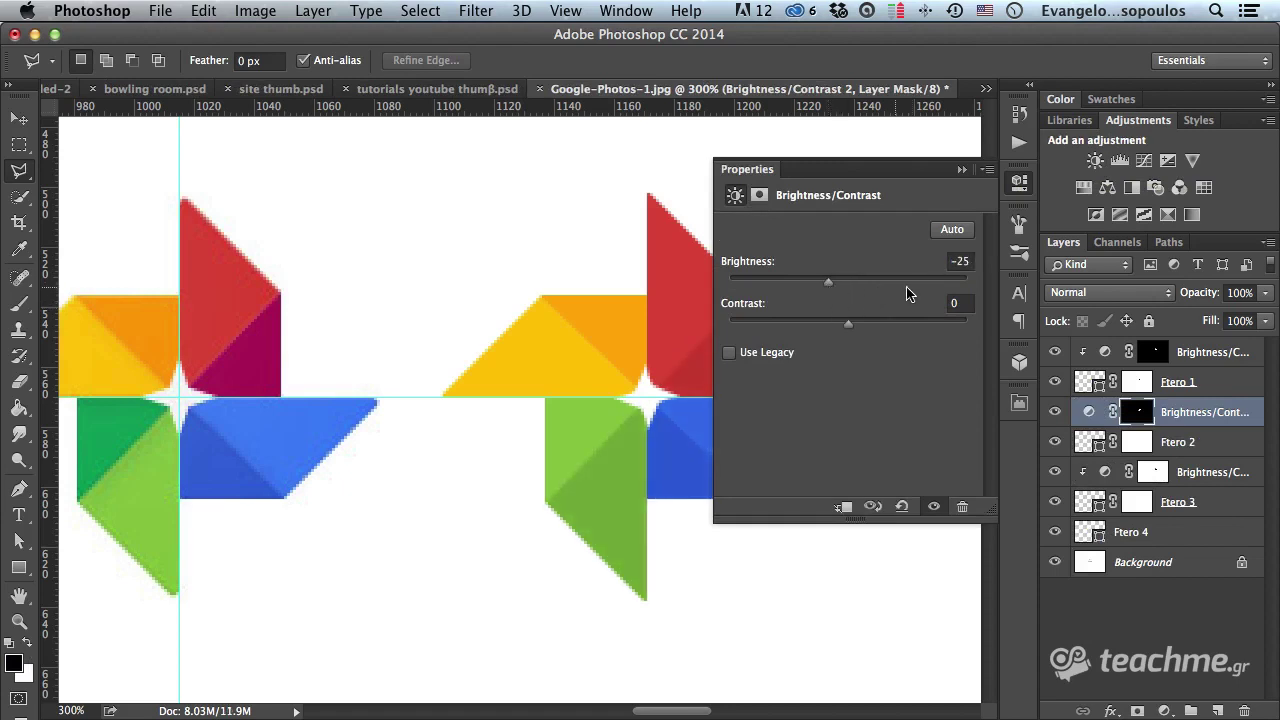
click(843, 507)
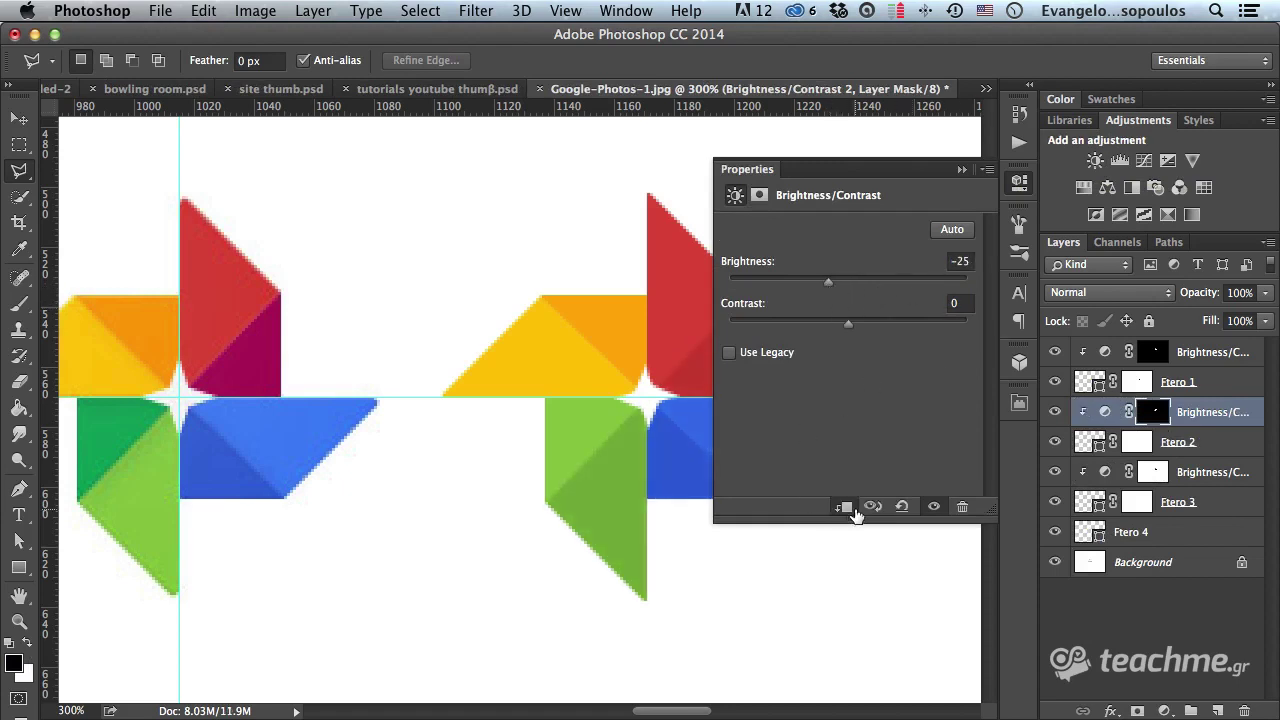
click(1015, 186)
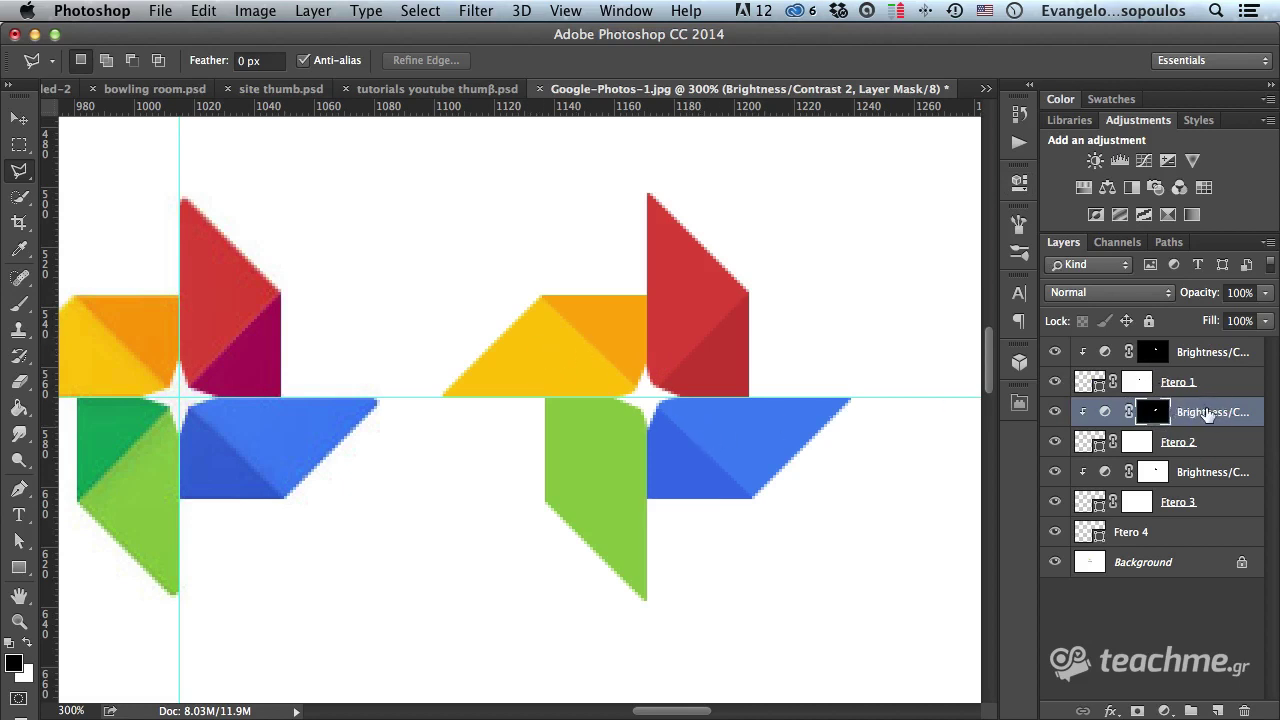
Copy that adjustment above Ftero 4, clip it, and invert its mask to shade the green blade's opposite half.
drag(1213, 415, 1203, 510)
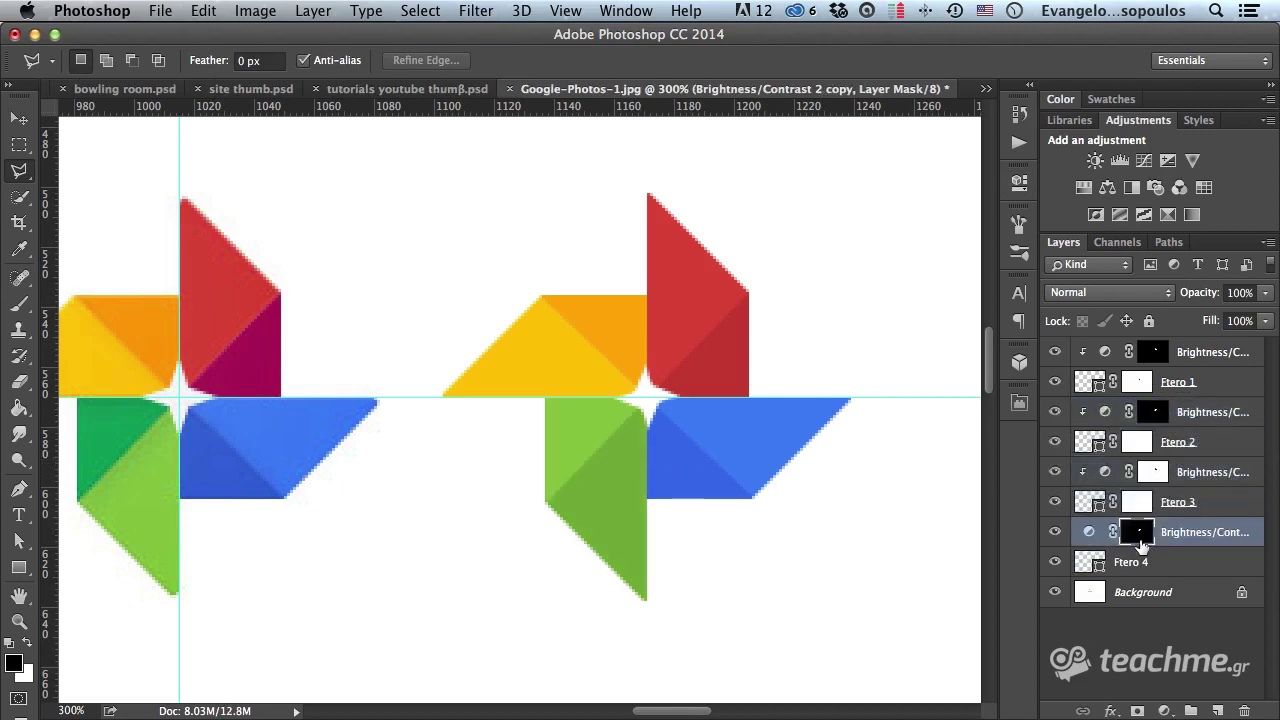
double_click(1089, 532)
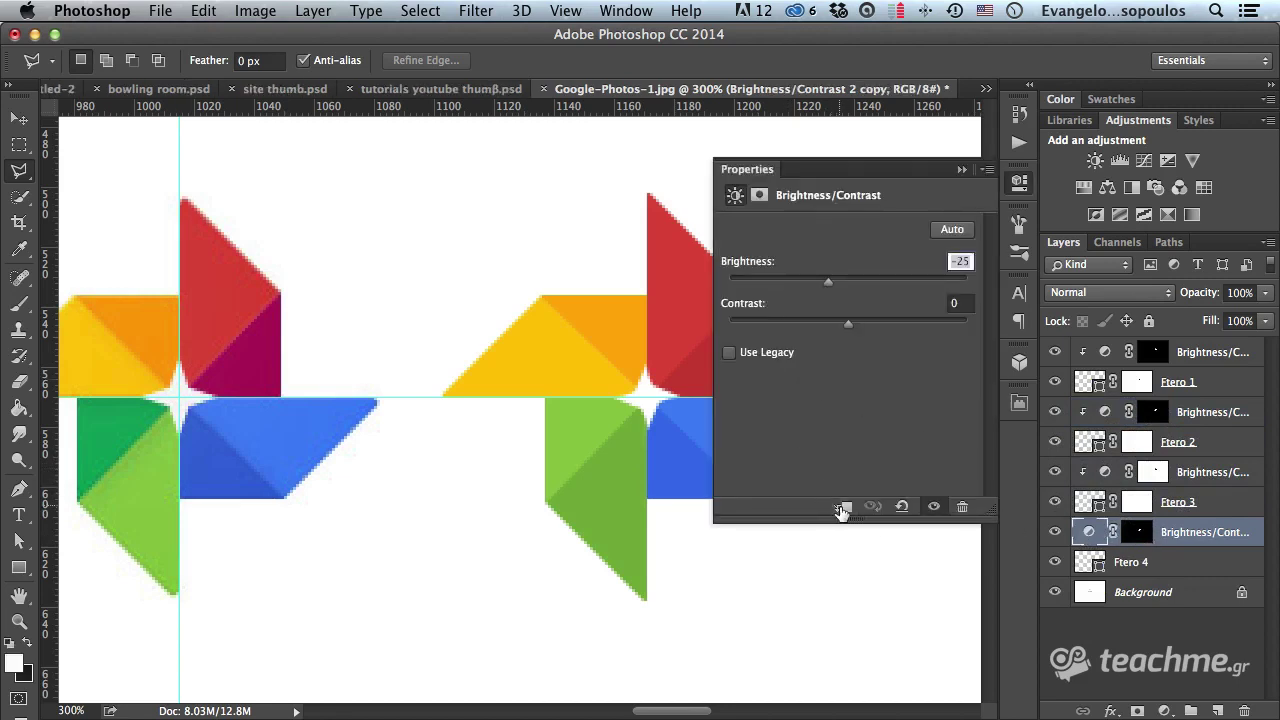
click(843, 508)
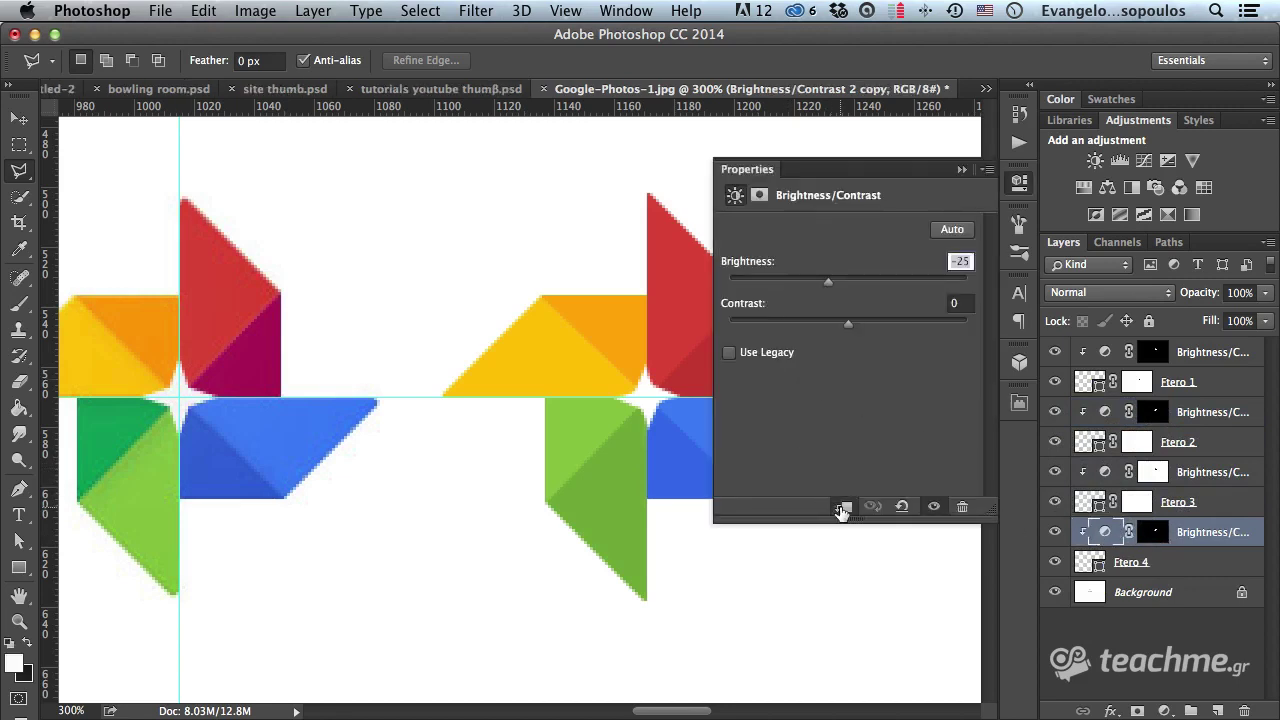
click(1019, 183)
click(1155, 532)
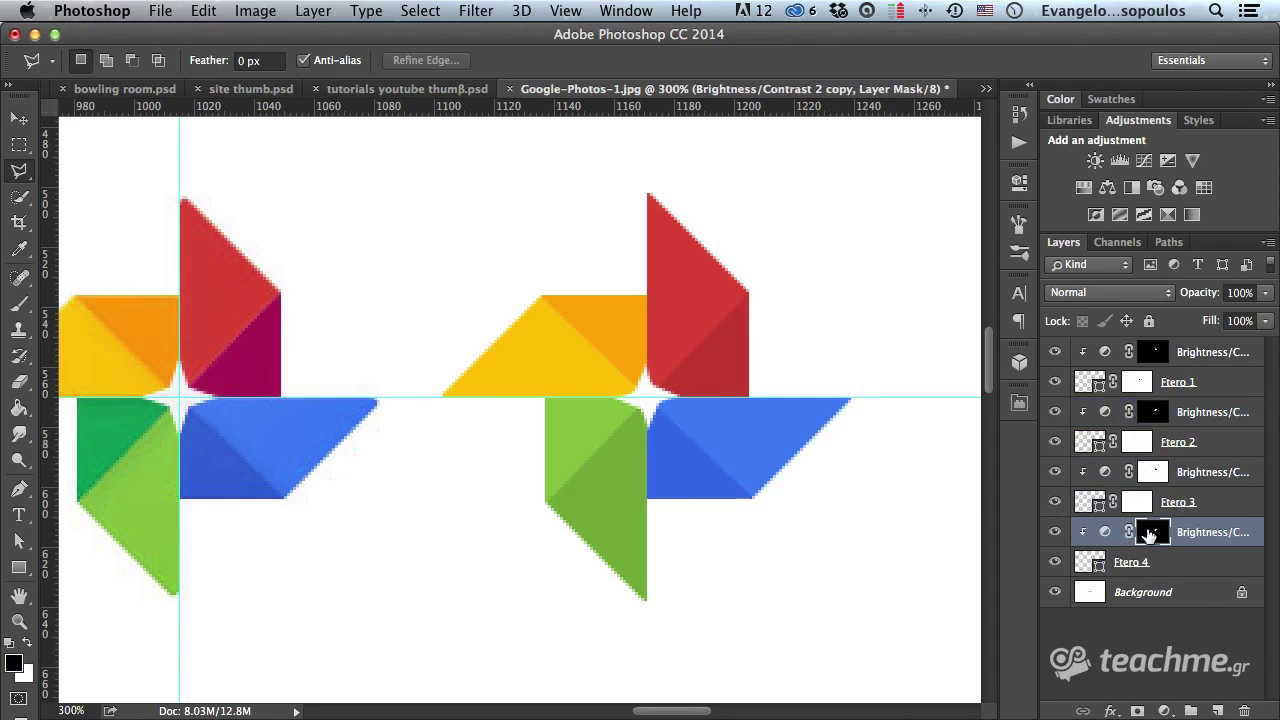
double_click(1149, 533)
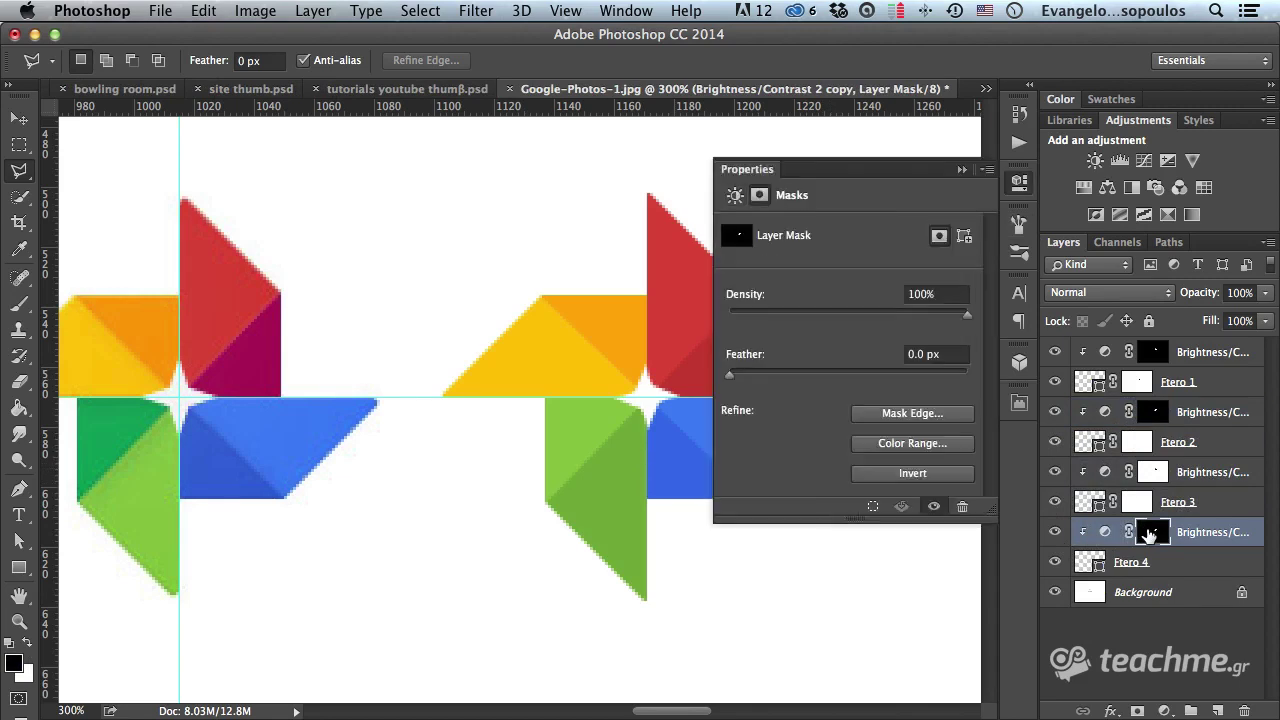
click(912, 474)
click(1019, 183)
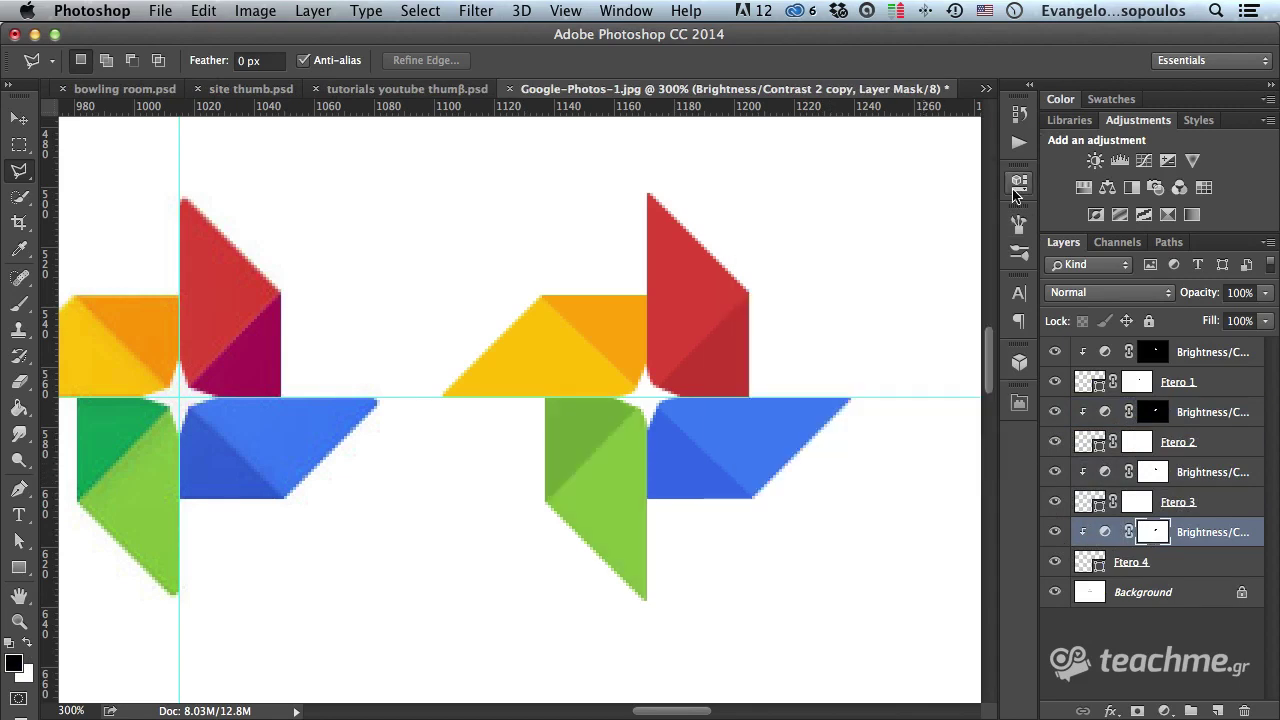
alt+super+click(590, 282)
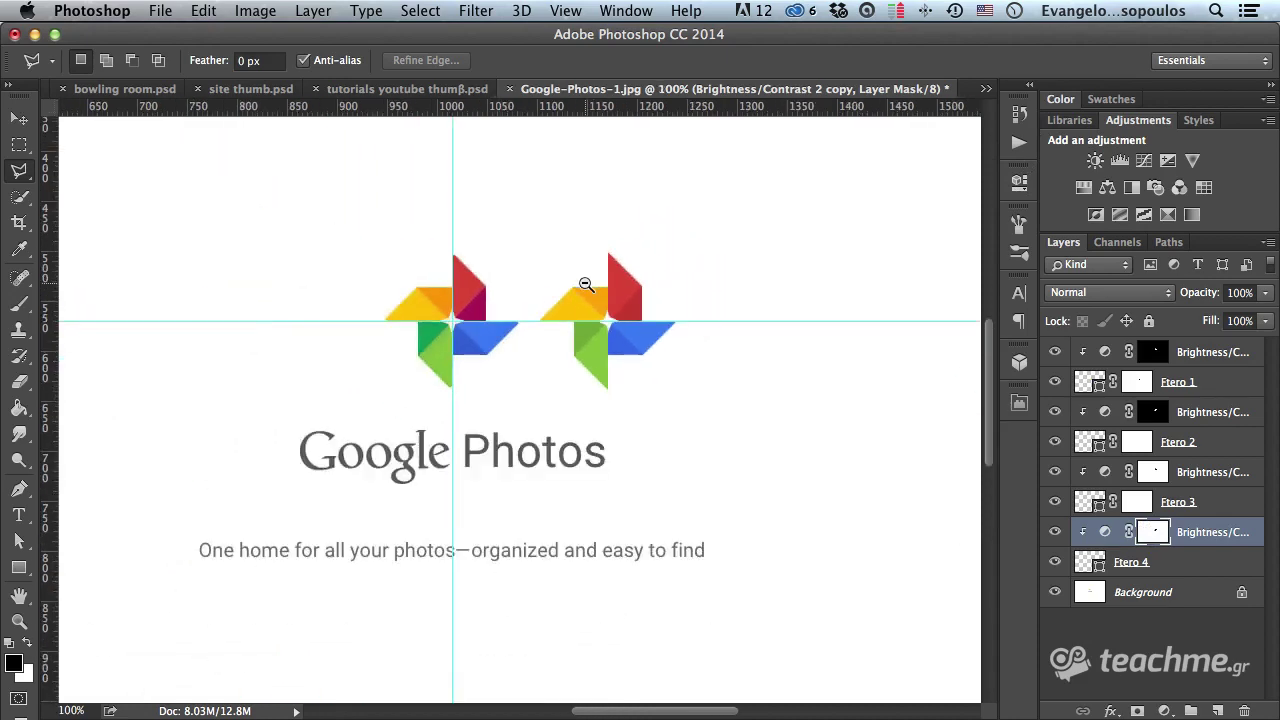
Group Ftero 4 through the top layer with Cmd+G and name the group 'Google Photos Logo'.
alt+super+click(622, 296)
super+click(636, 302)
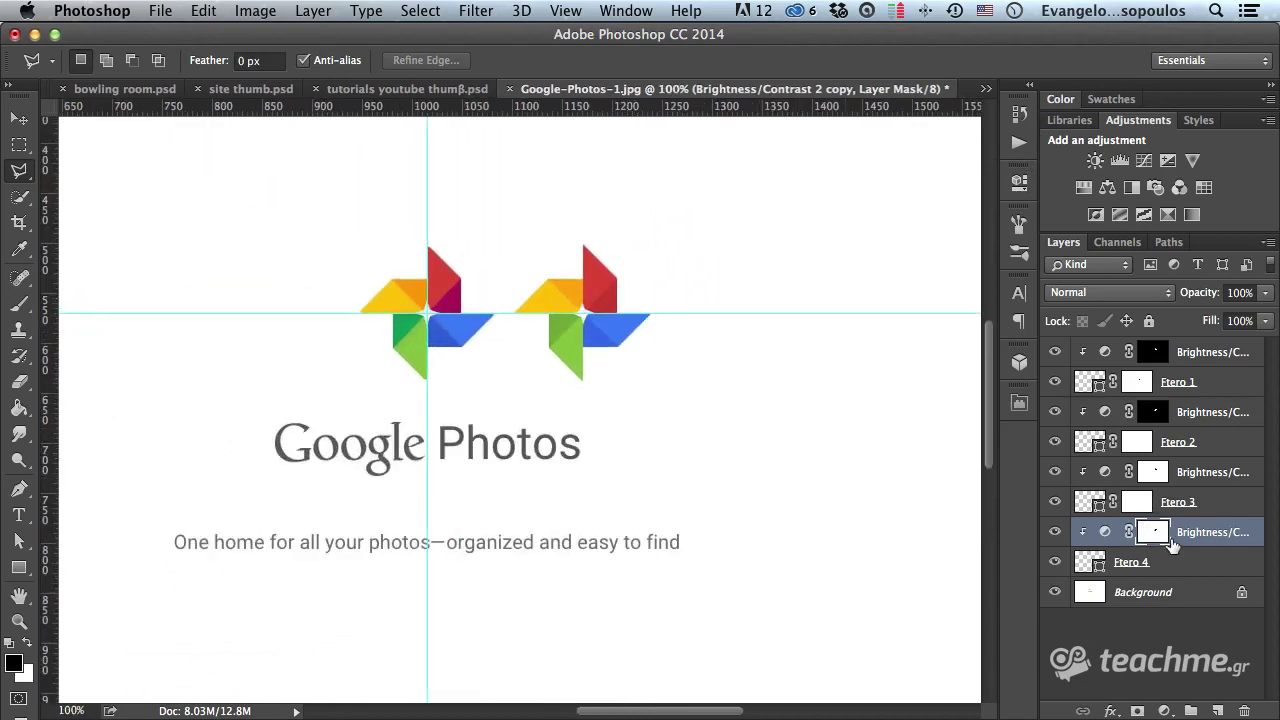
click(1176, 566)
shift+click(1215, 360)
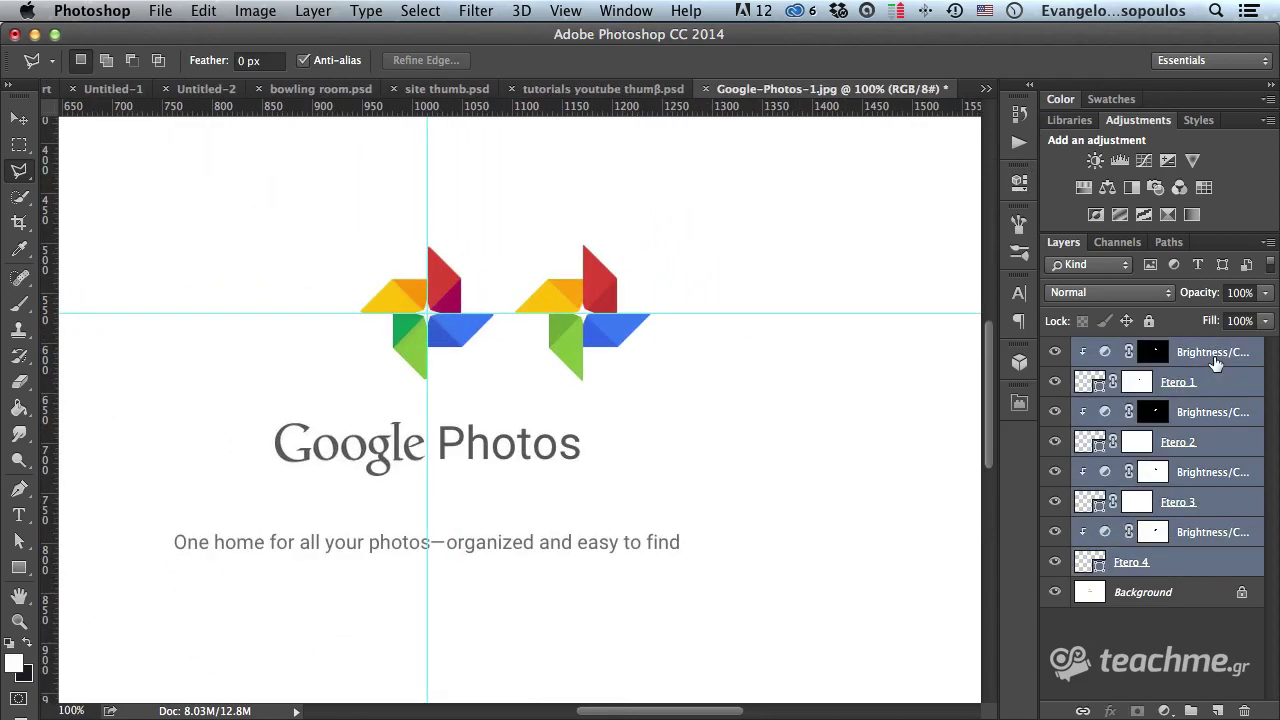
key(super+g)
double_click(1133, 349)
text(Google)
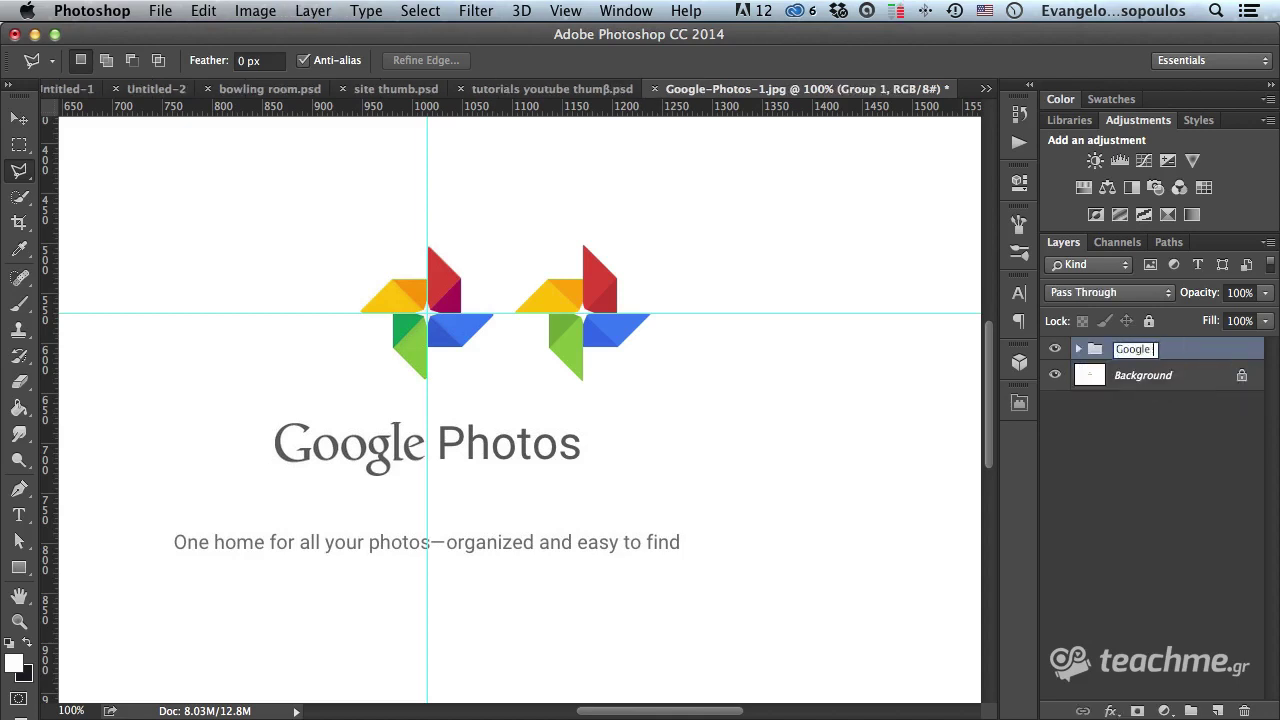
text(Photos Logo)
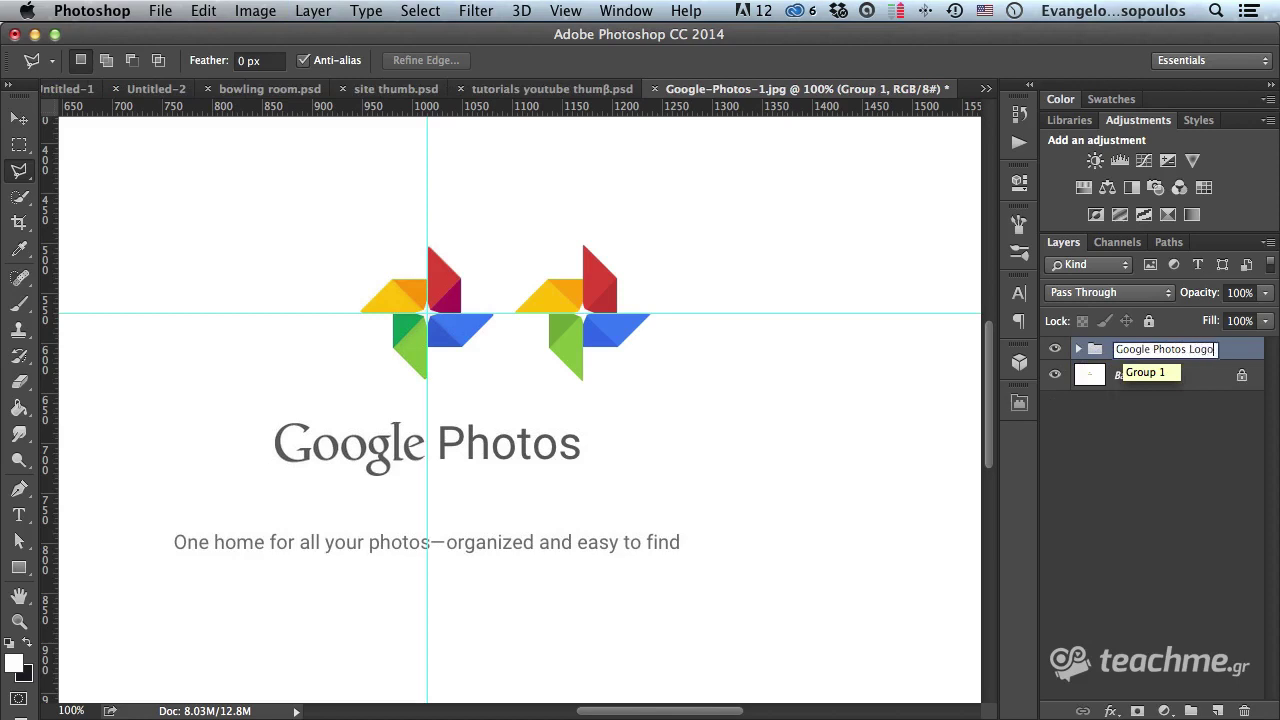
key(Return)
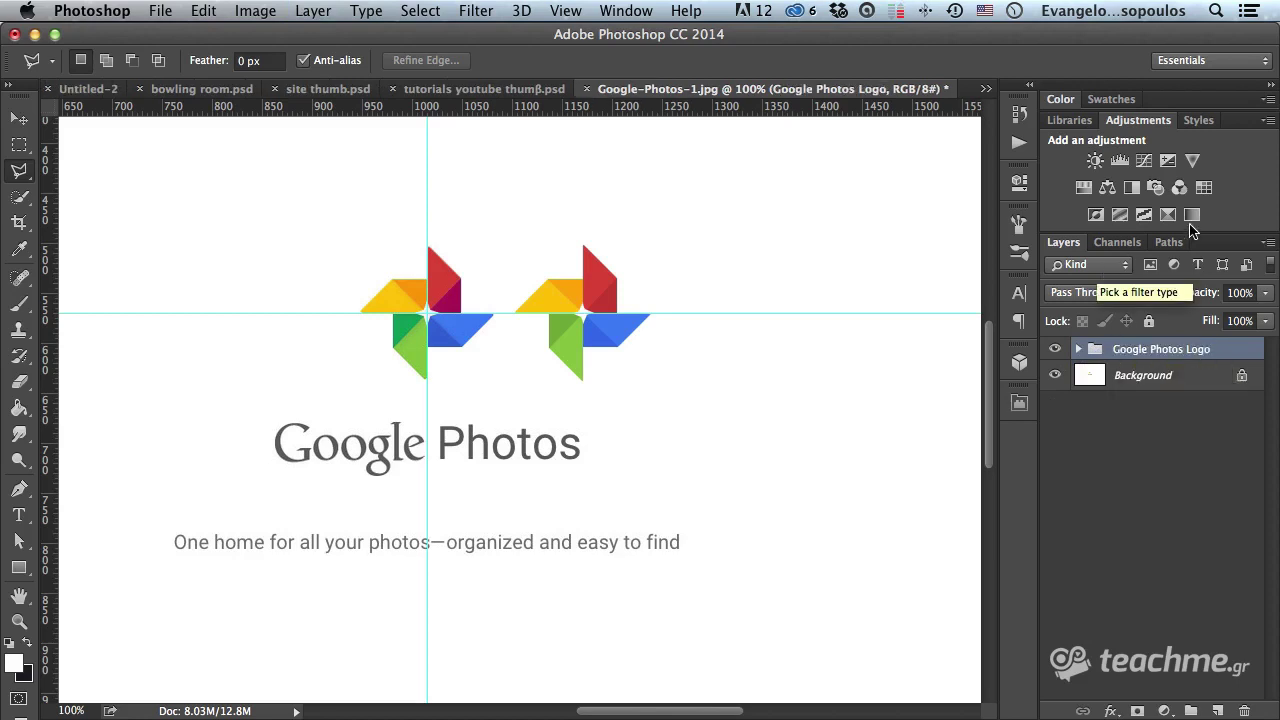
Add a Hue/Saturation layer clipped to the group at Hue +143, inspect it, then hide it.
click(1084, 188)
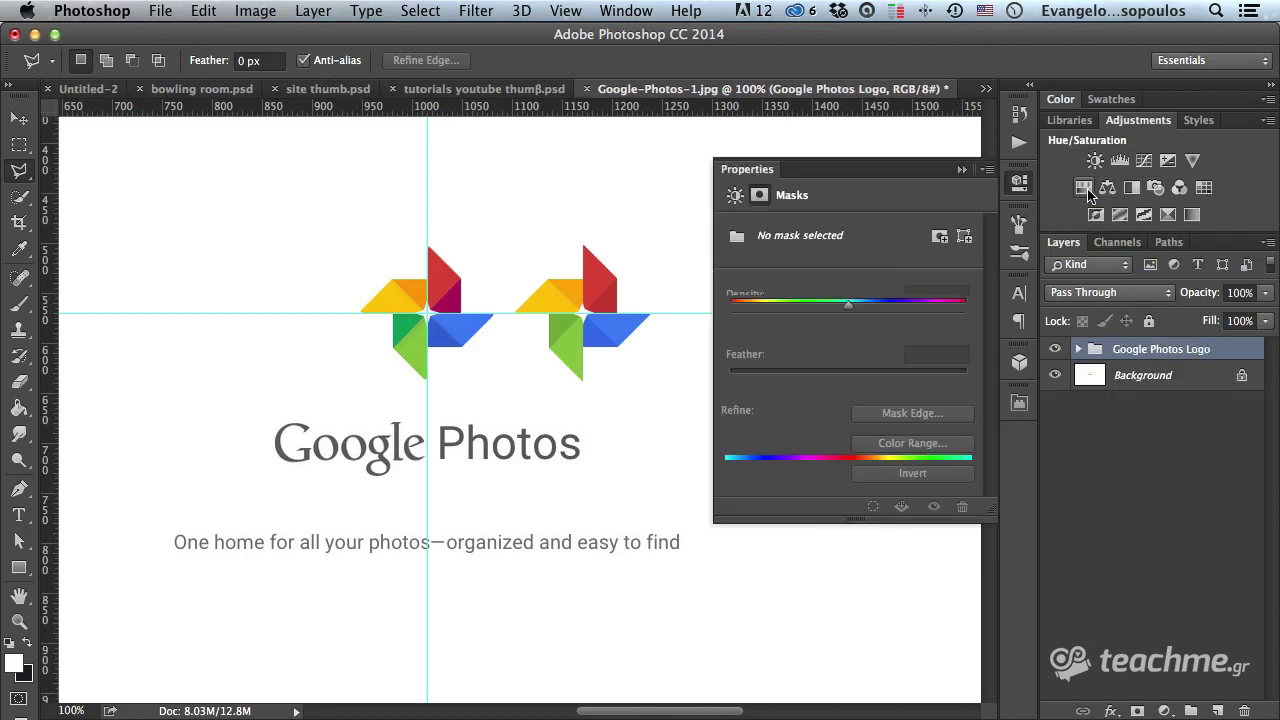
drag(849, 305, 830, 305)
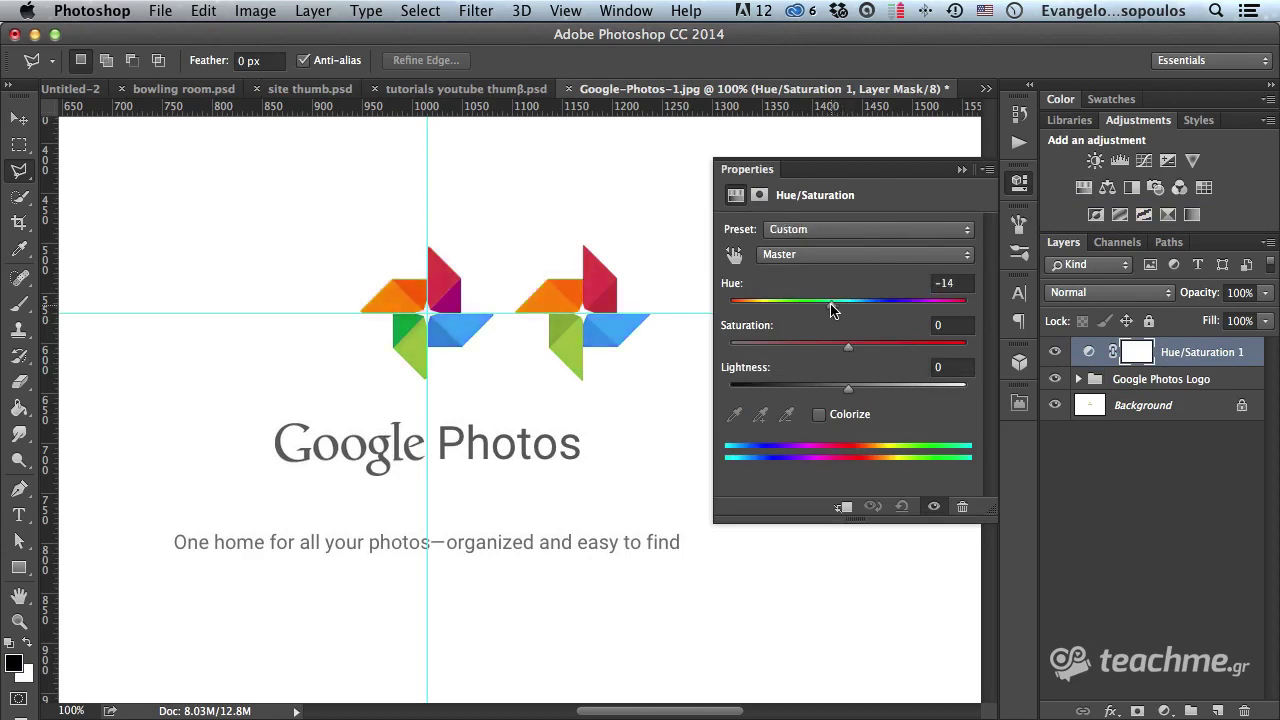
click(843, 507)
drag(835, 310, 950, 308)
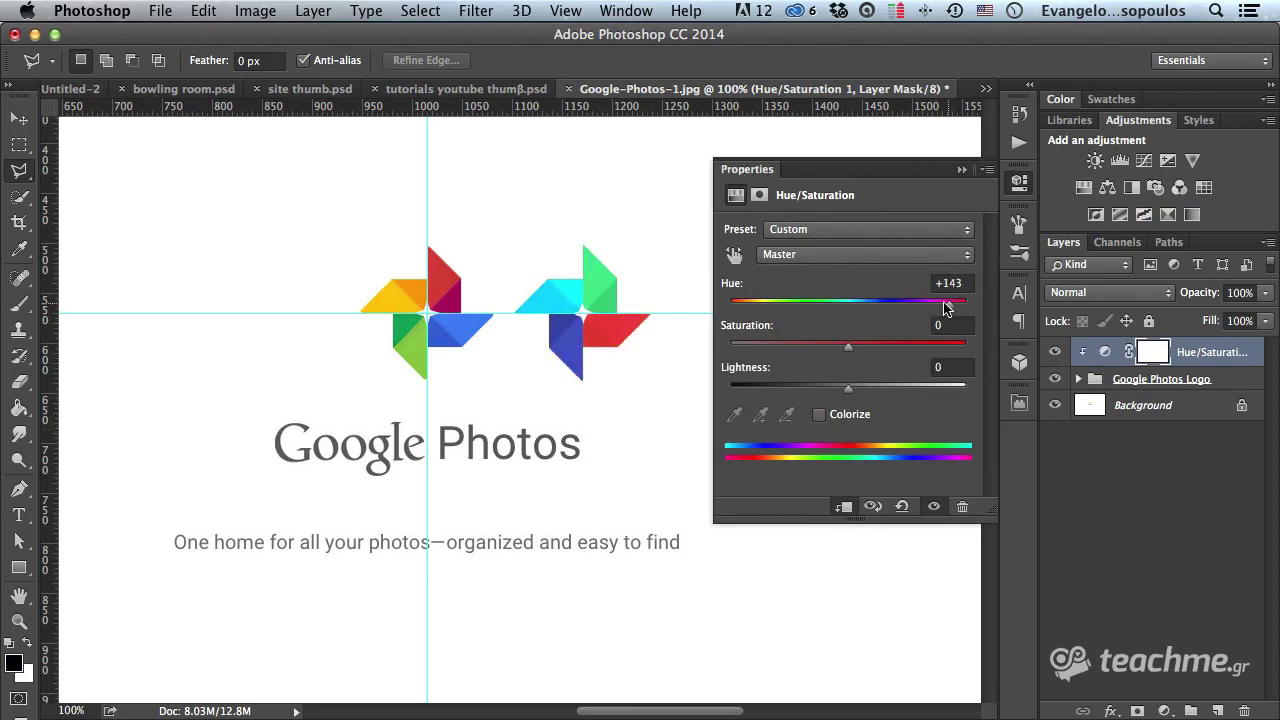
scroll(586, 296, up, 1)
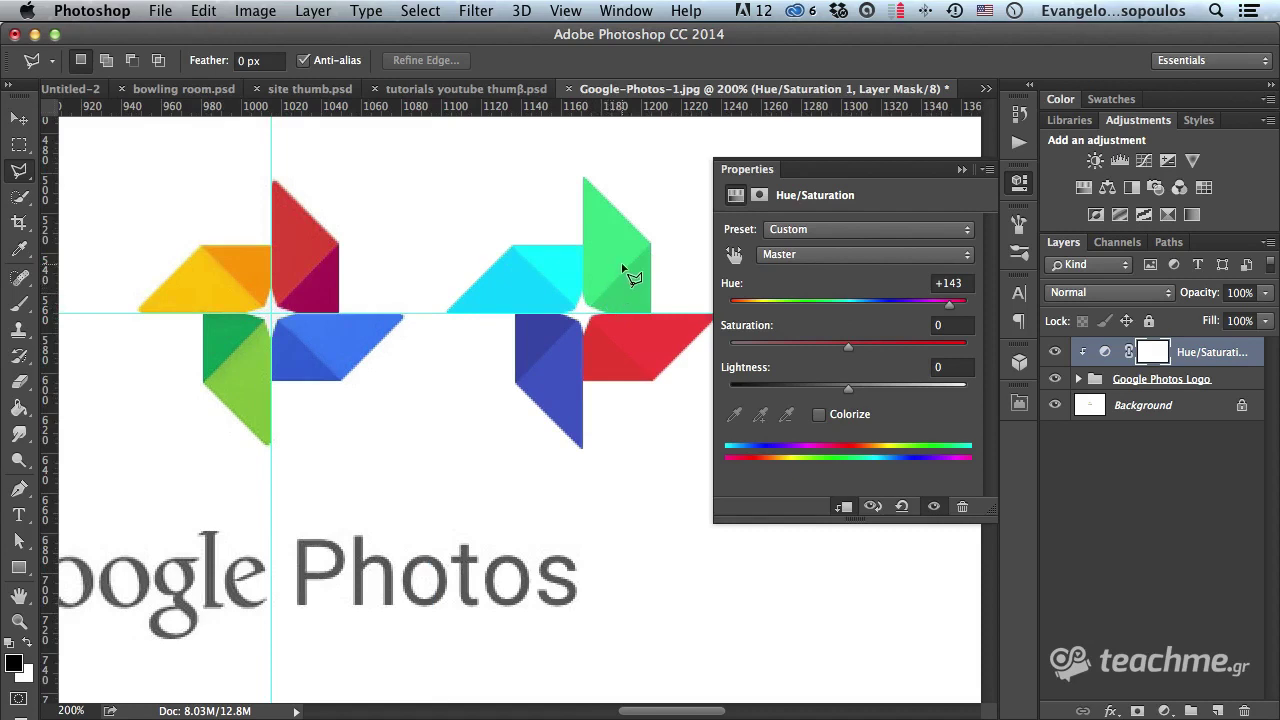
mouse_move(628, 272)
mouse_down()
mouse_move(500, 252)
mouse_move(516, 269)
mouse_up()
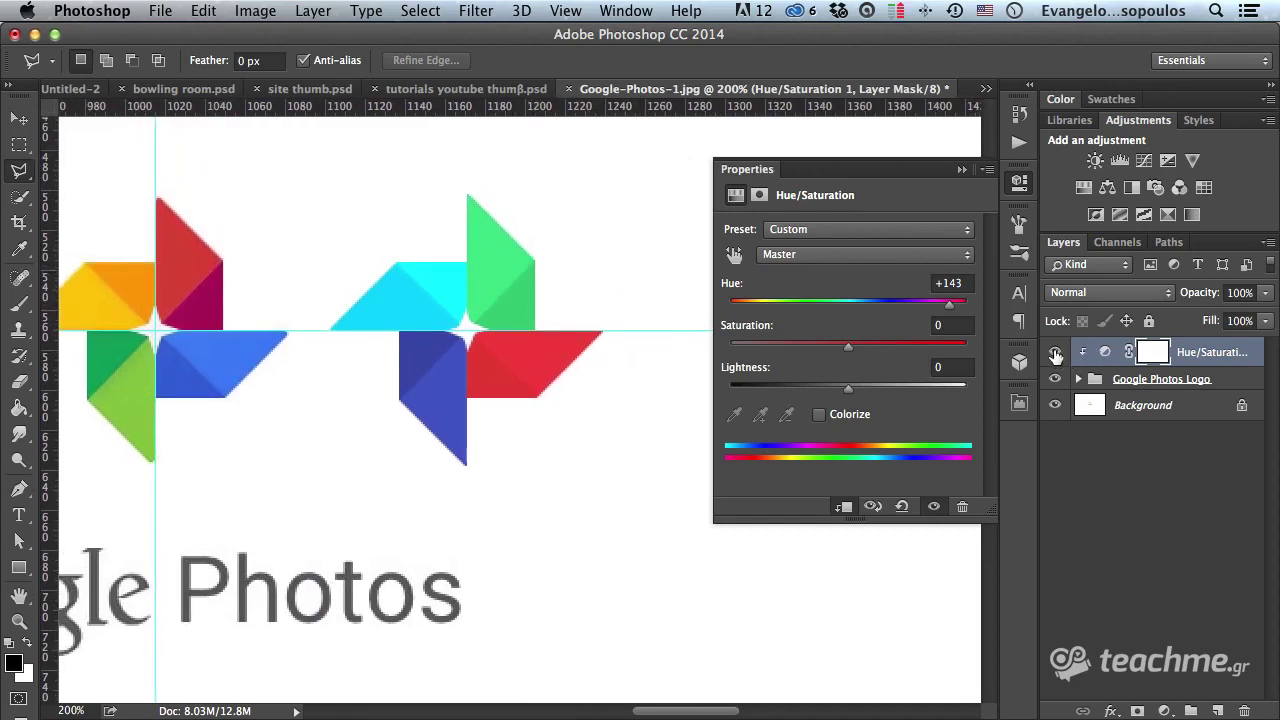
click(1055, 354)
scroll(421, 329, down, 1)
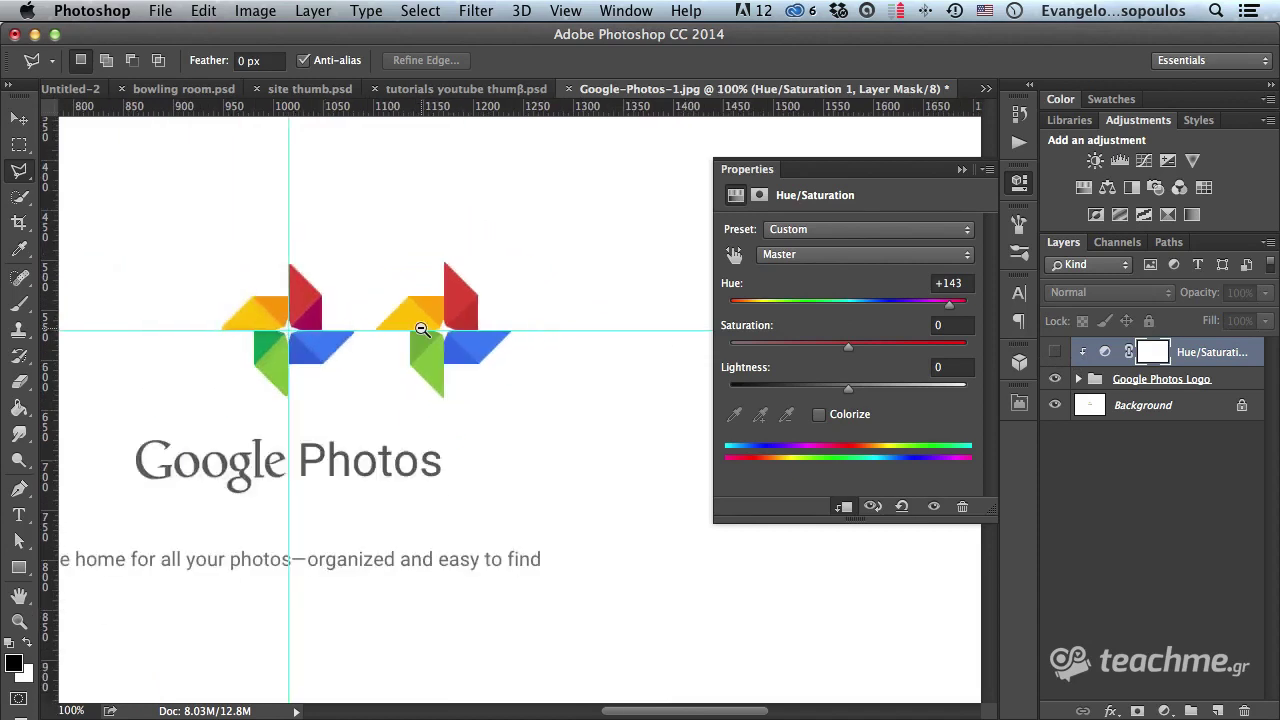